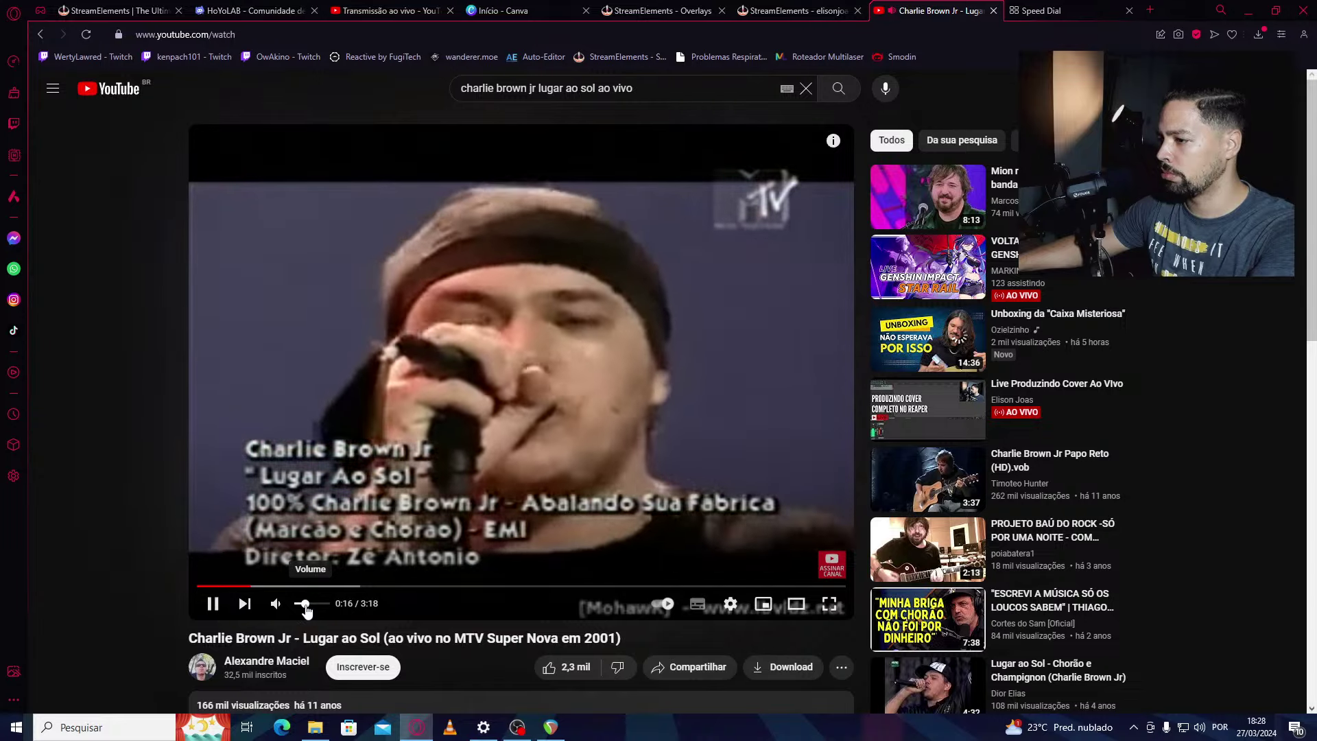
Go back to the search results and open the video "Lugar ao Sol - Chorão e Champignon (Charlie Brown Jr)"
{"action": "left_click_drag", "start_coordinate": [306, 610], "coordinate": [309, 611]}
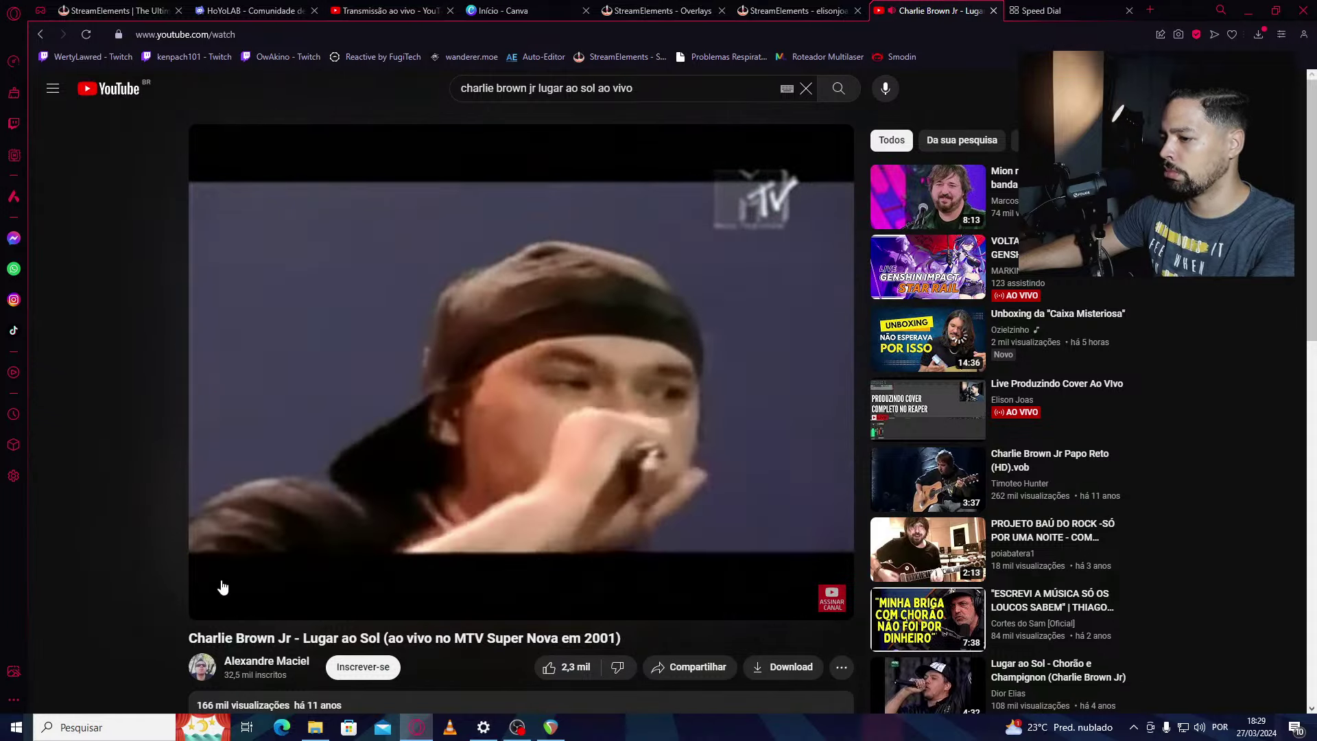
{"action": "key", "text": "alt+Left"}
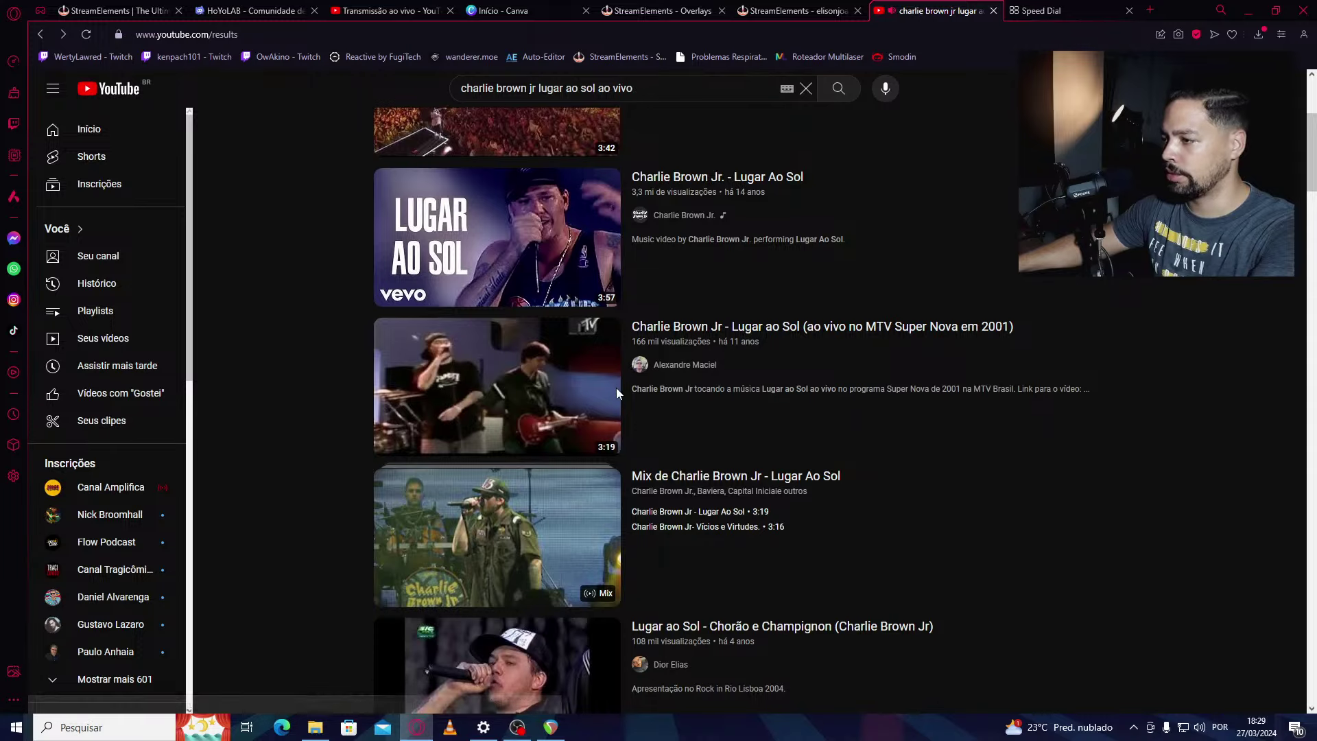
{"action": "scroll", "coordinate": [532, 441], "scroll_direction": "down", "scroll_amount": 3}
{"action": "scroll", "coordinate": [569, 502], "scroll_direction": "down", "scroll_amount": 4}
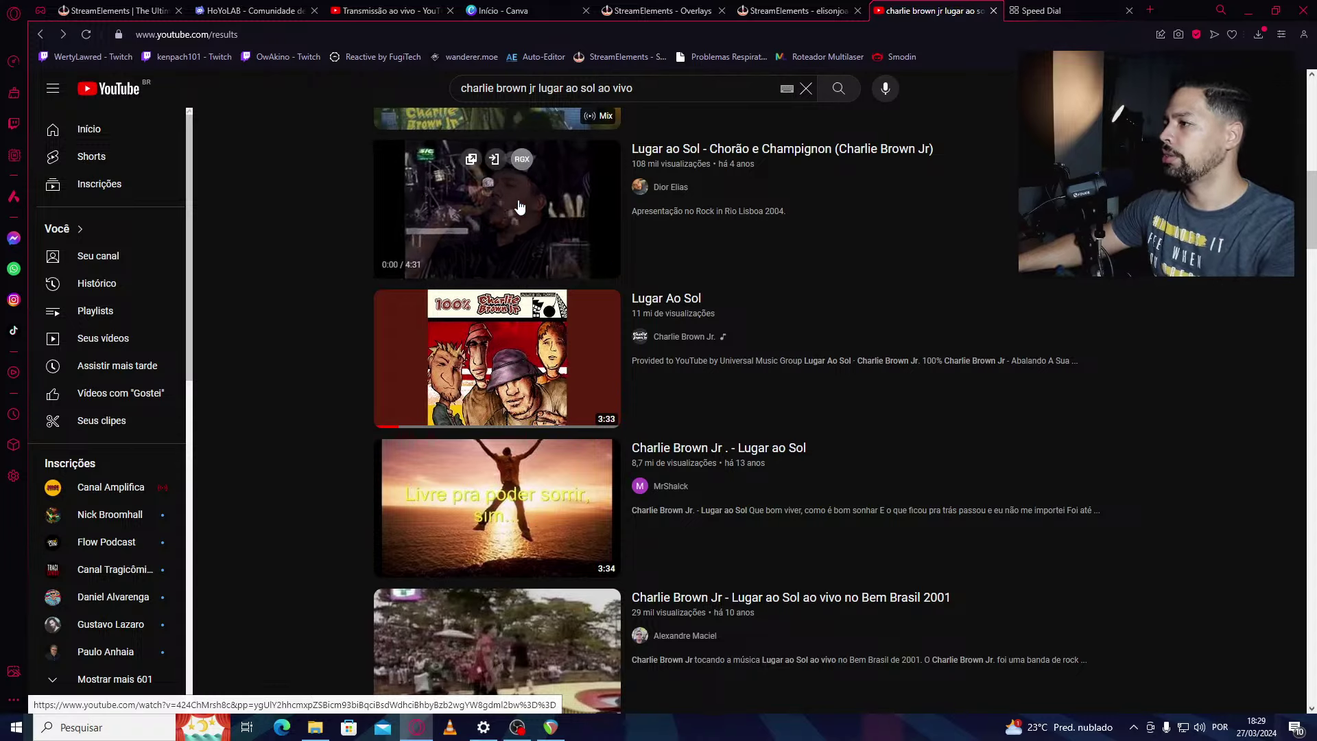
{"action": "scroll", "coordinate": [519, 223], "scroll_direction": "down", "scroll_amount": 9}
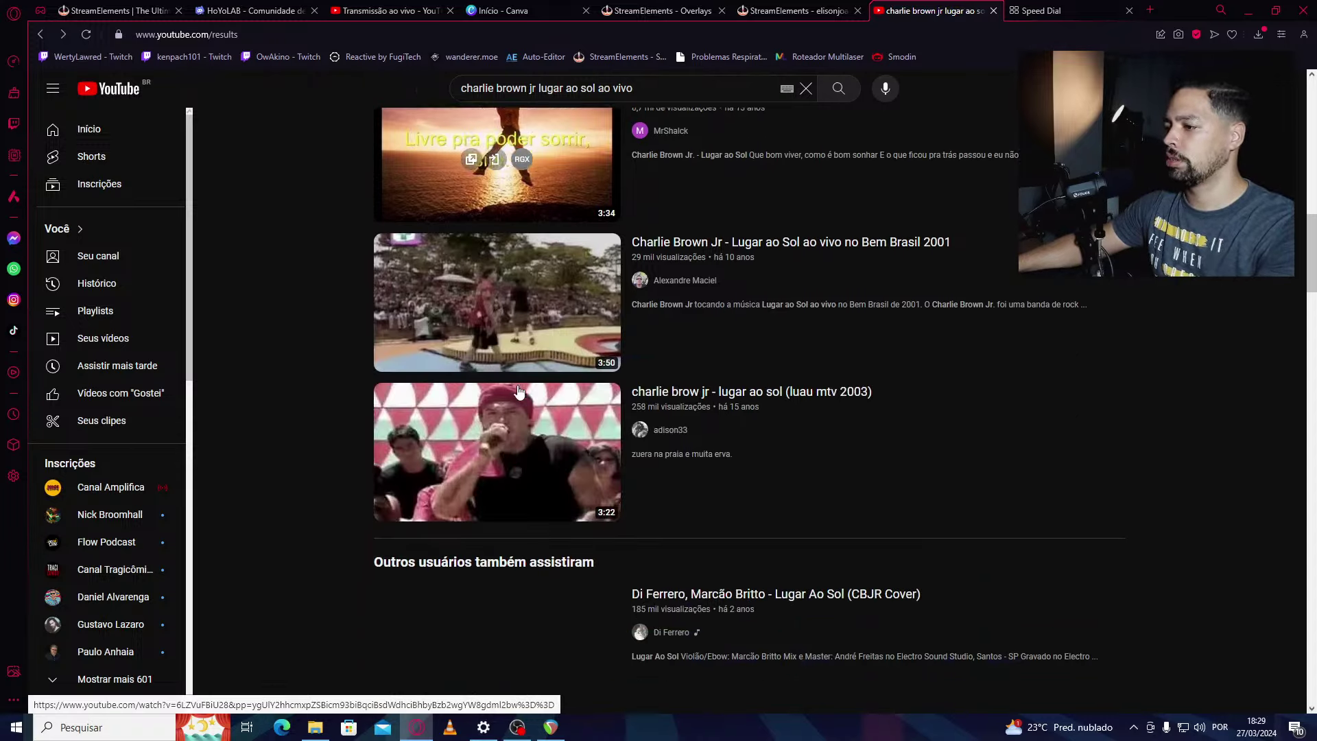
{"action": "scroll", "coordinate": [518, 386], "scroll_direction": "up", "scroll_amount": 1}
{"action": "scroll", "coordinate": [519, 392], "scroll_direction": "down", "scroll_amount": 3}
{"action": "scroll", "coordinate": [518, 391], "scroll_direction": "down", "scroll_amount": 10}
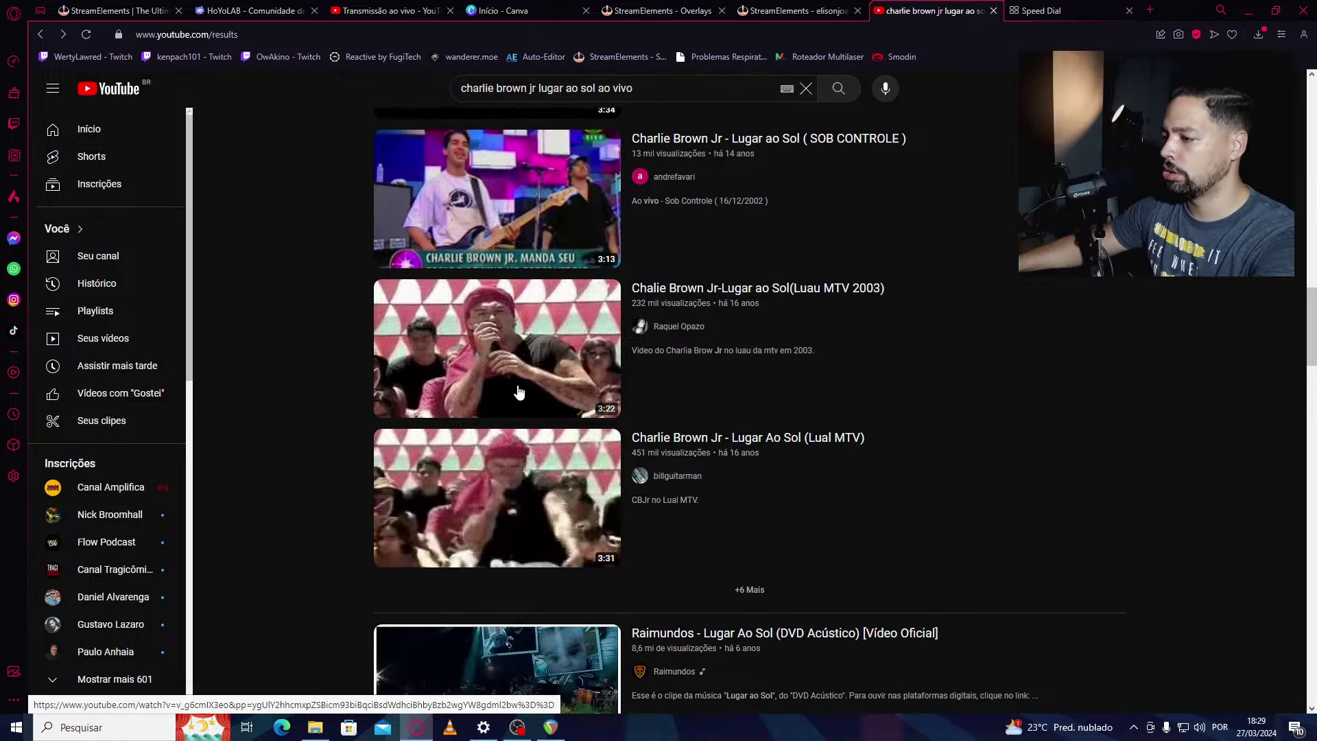
{"action": "scroll", "coordinate": [518, 393], "scroll_direction": "up", "scroll_amount": 18}
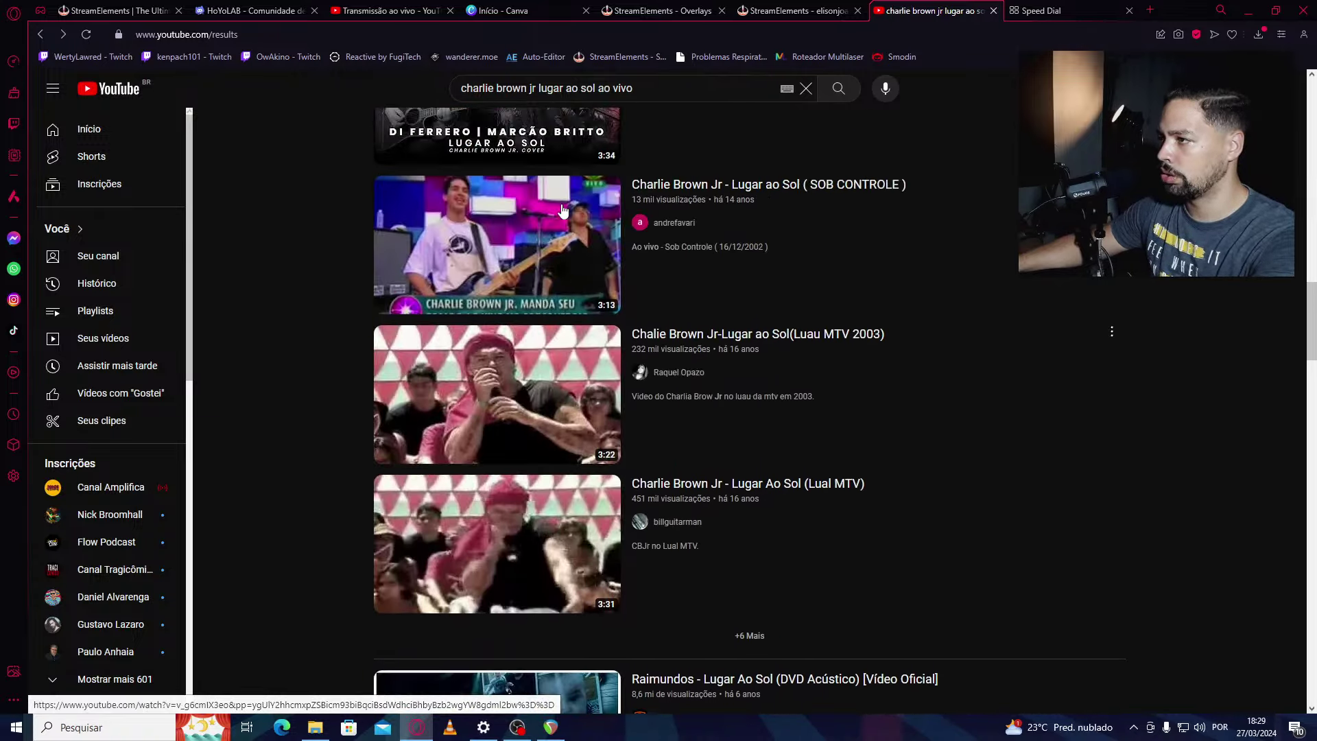
{"action": "scroll", "coordinate": [574, 288], "scroll_direction": "up", "scroll_amount": 4}
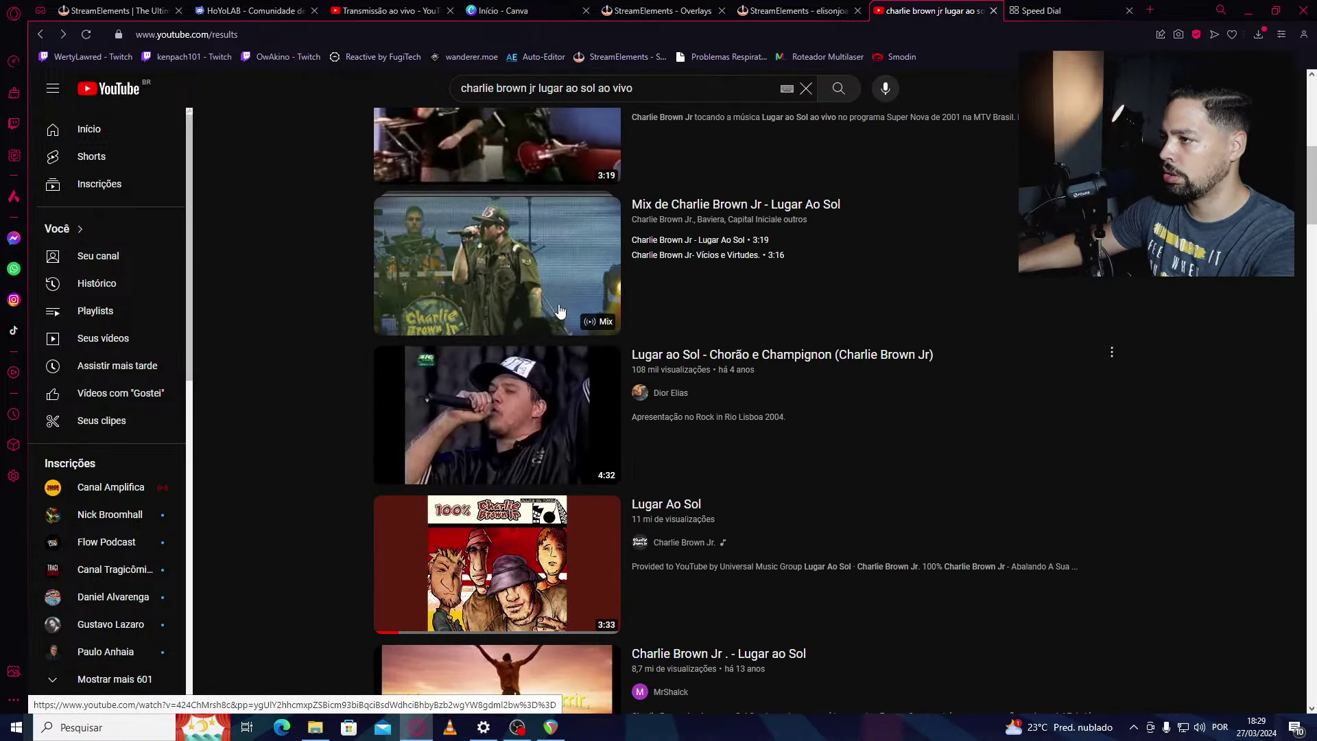
{"action": "scroll", "coordinate": [572, 295], "scroll_direction": "up", "scroll_amount": 4}
{"action": "scroll", "coordinate": [567, 622], "scroll_direction": "down", "scroll_amount": 2}
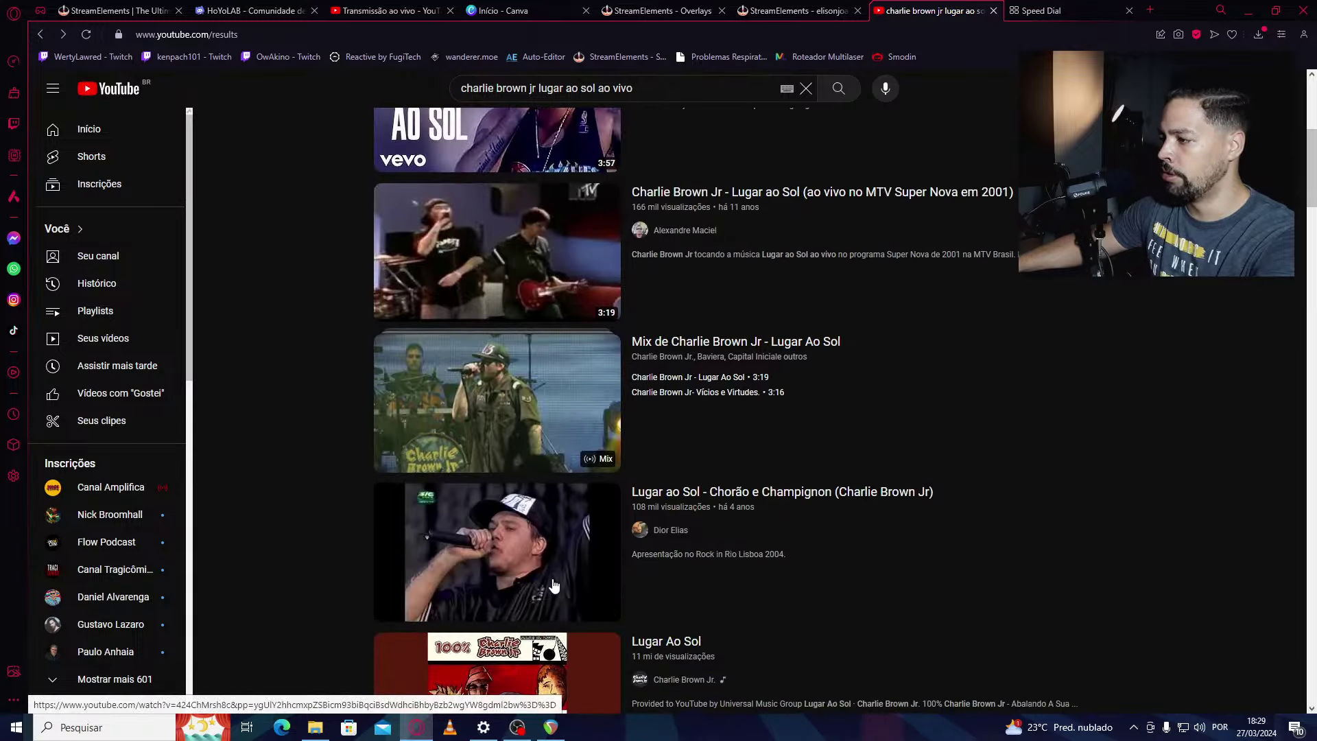
{"action": "left_click", "coordinate": [549, 575]}
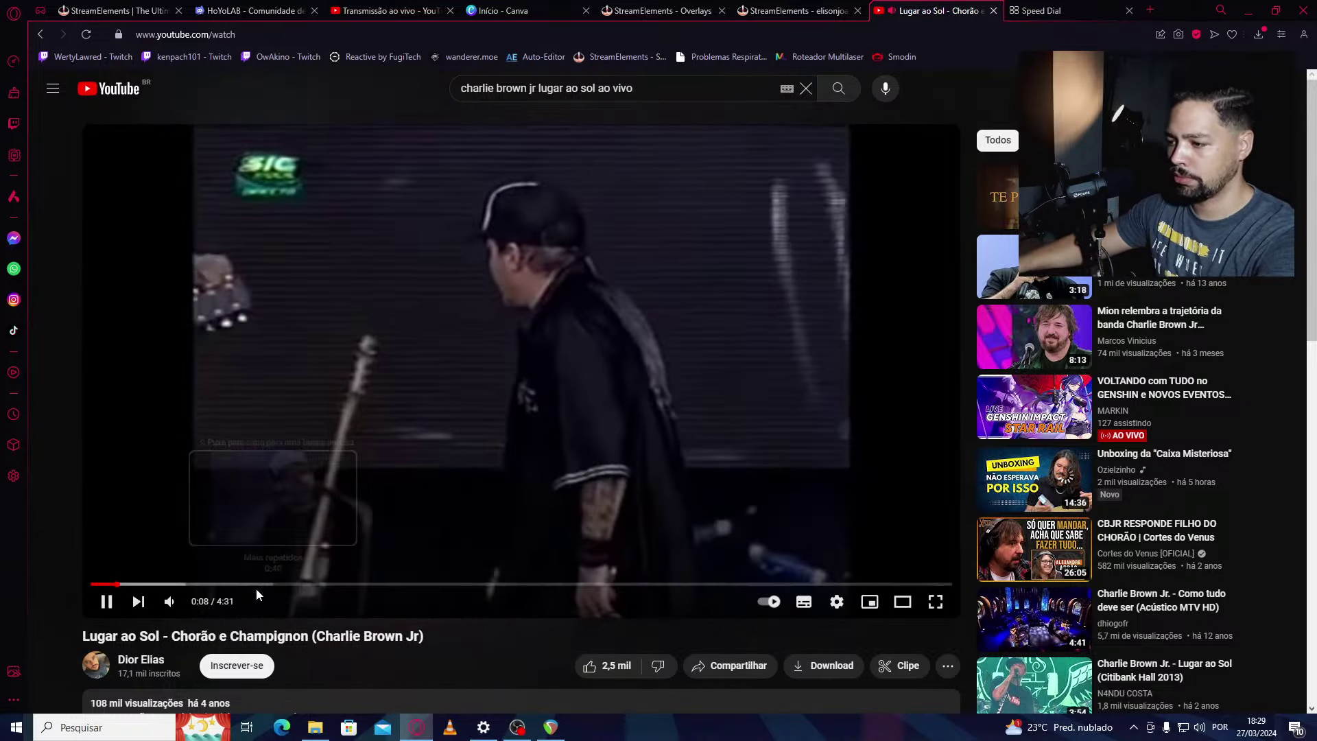
Adjust the playback volume and sample successive parts of the performance up to about 2:34
{"action": "left_click", "coordinate": [170, 601]}
{"action": "left_click", "coordinate": [170, 601]}
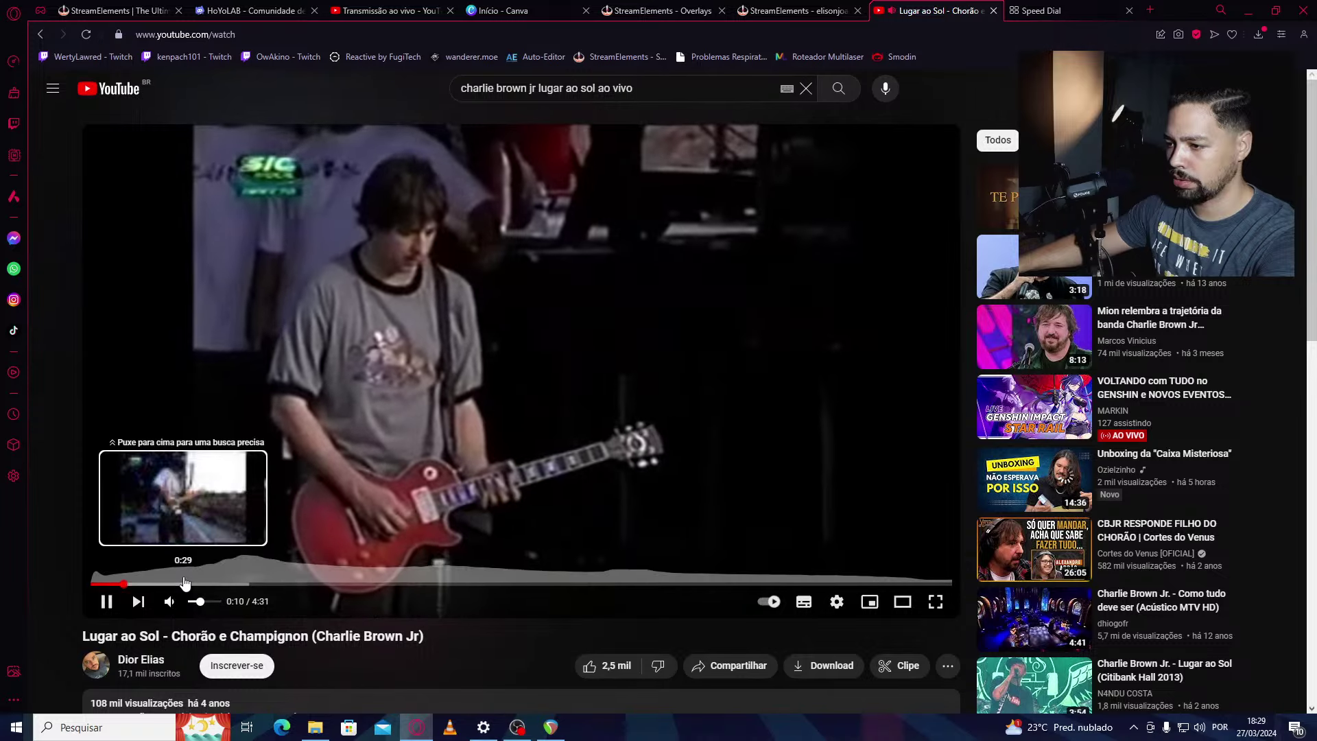
{"action": "left_click", "coordinate": [184, 584]}
{"action": "left_click", "coordinate": [243, 584]}
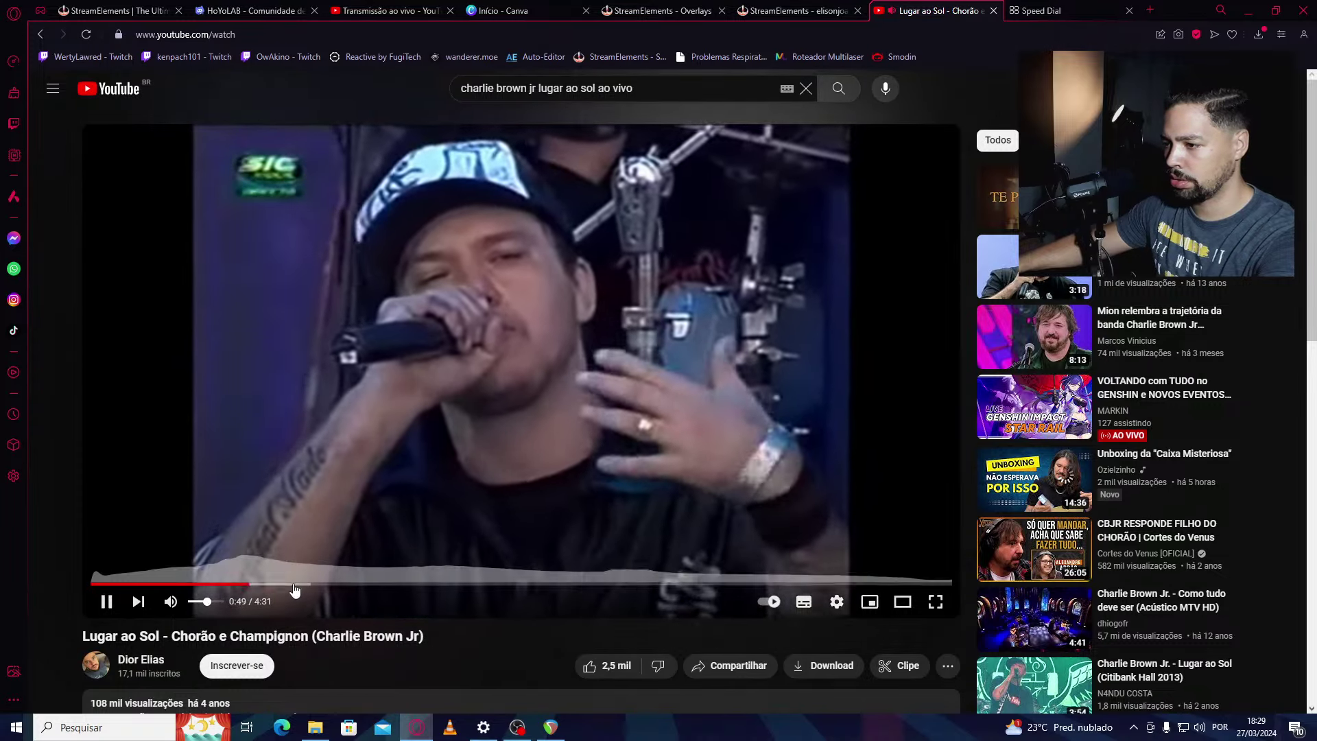
{"action": "left_click_drag", "start_coordinate": [298, 583], "coordinate": [362, 588]}
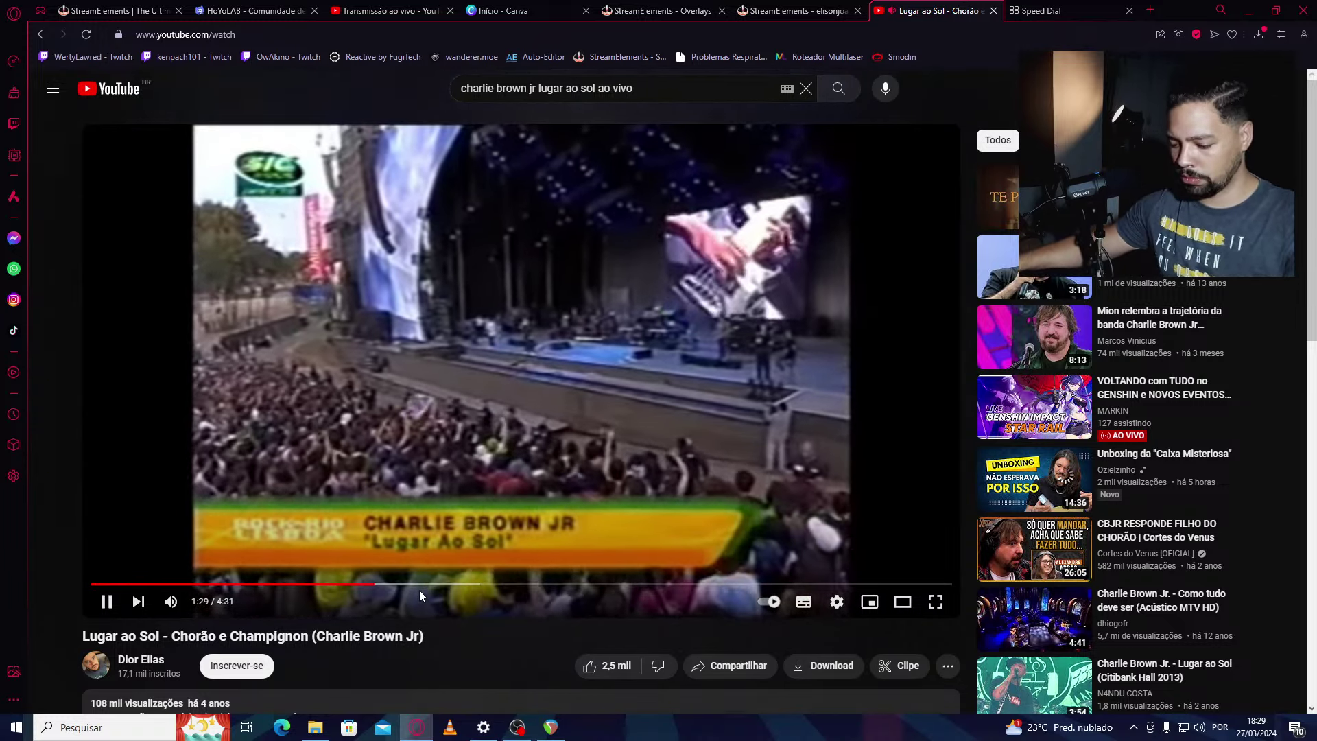
{"action": "left_click", "coordinate": [475, 584]}
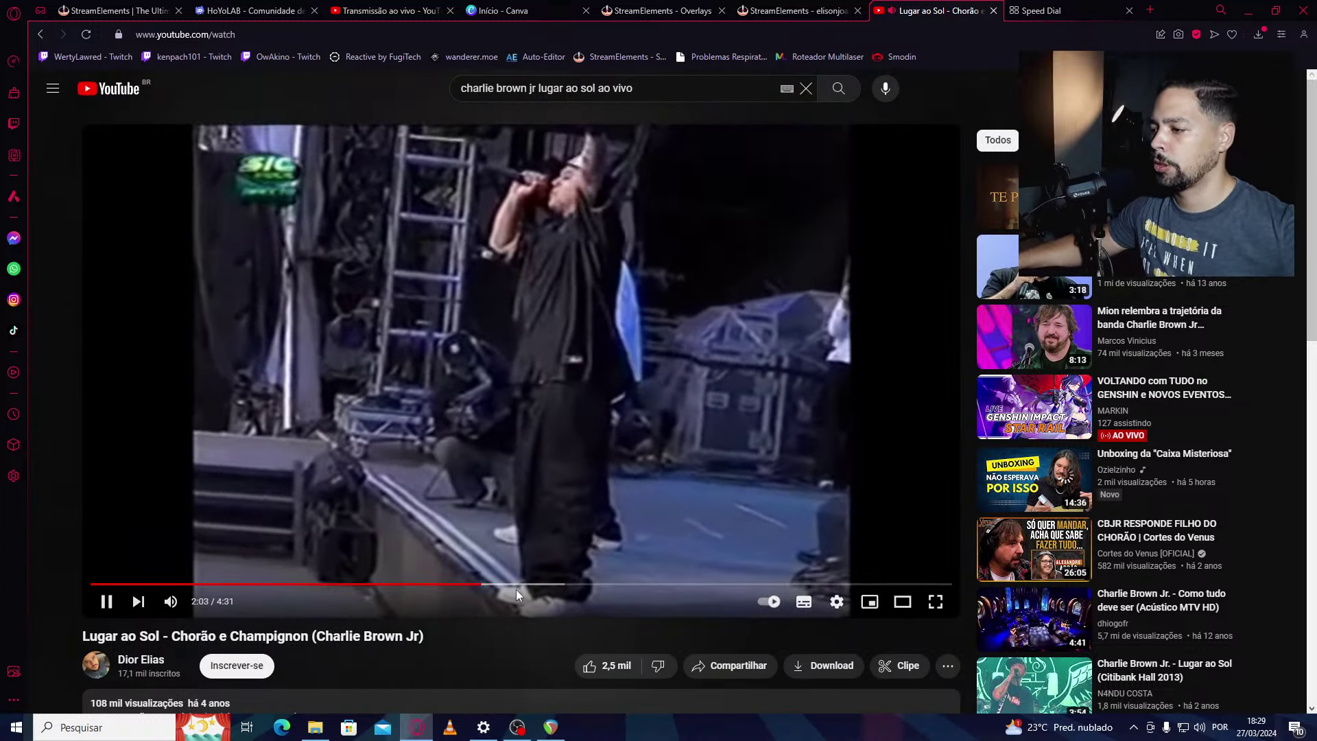
{"action": "left_click", "coordinate": [516, 584]}
{"action": "left_click", "coordinate": [583, 585]}
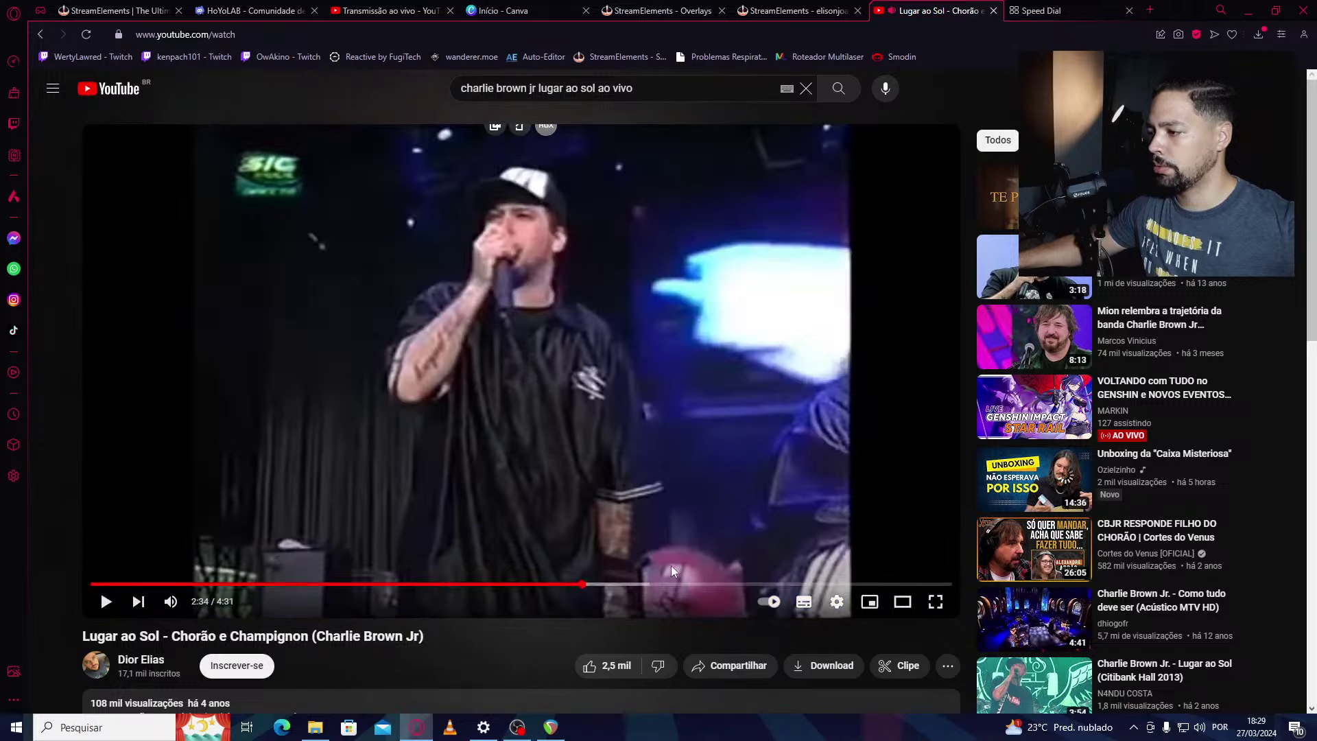
{"action": "left_click", "coordinate": [655, 479]}
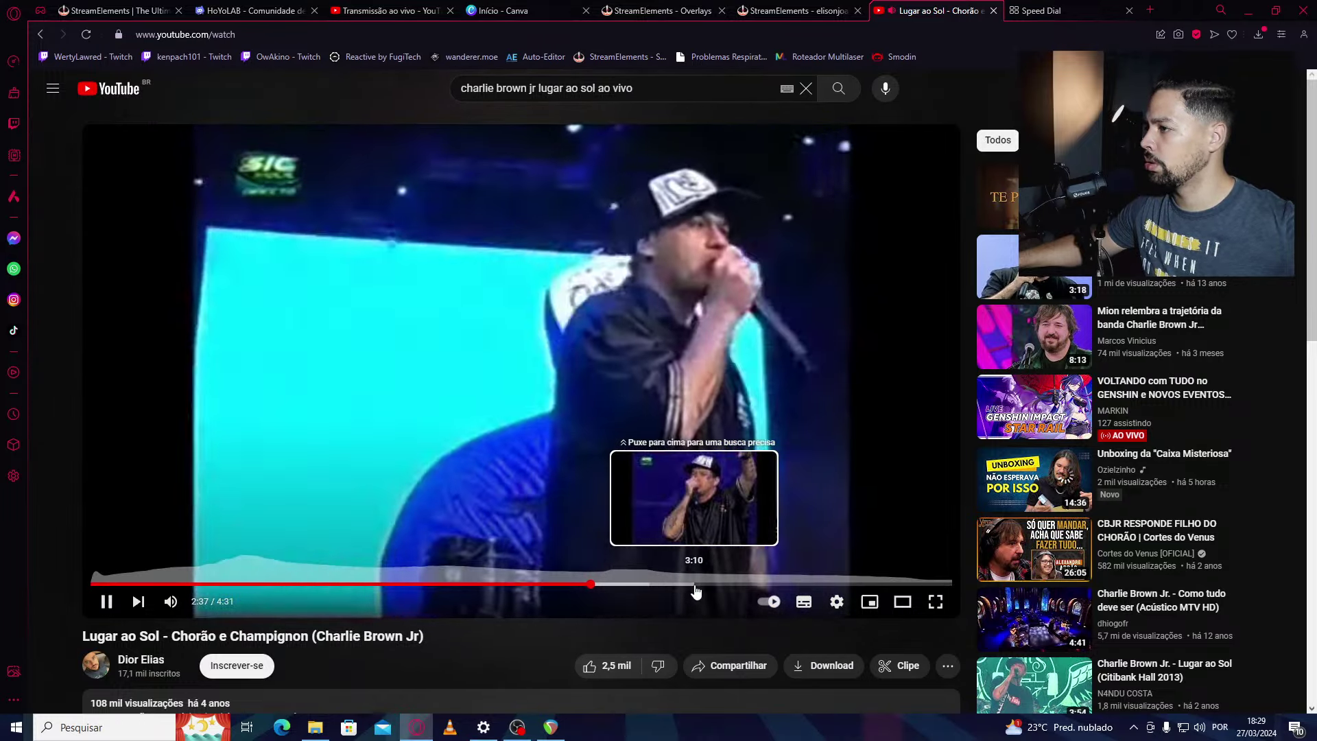
Return to the search results and open "Charlie Brown Jr - Lugar Ao Sol" from Radar Records Oficial
{"action": "key", "text": "alt+Left"}
{"action": "scroll", "coordinate": [554, 471], "scroll_direction": "up", "scroll_amount": 5}
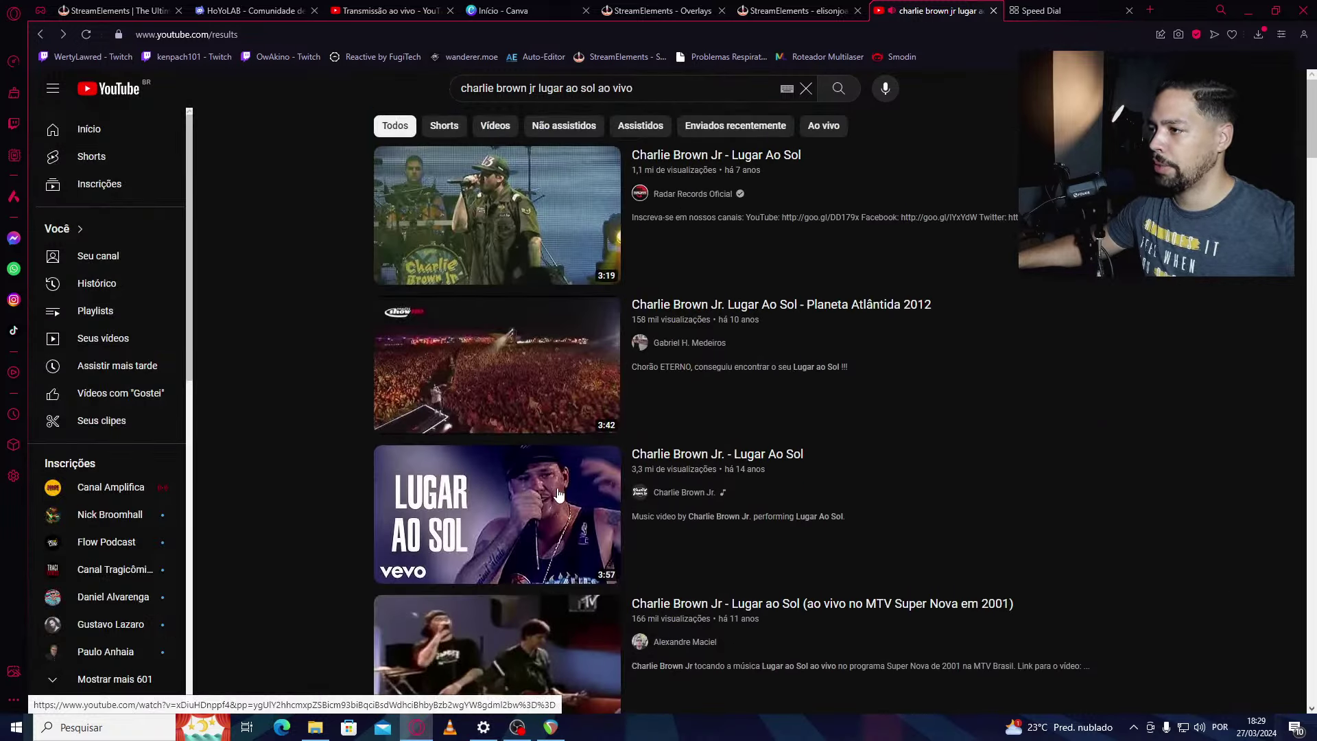
{"action": "mouse_move", "coordinate": [559, 497]}
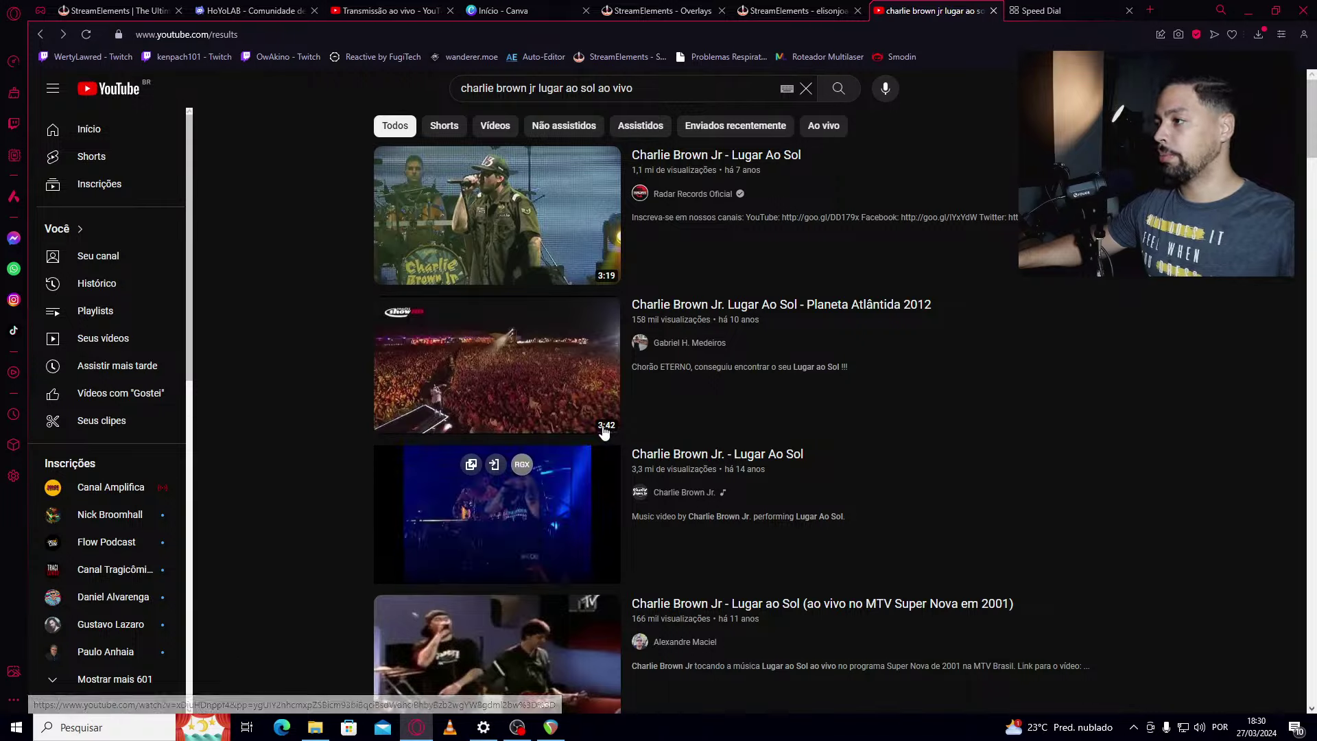
{"action": "mouse_move", "coordinate": [548, 238]}
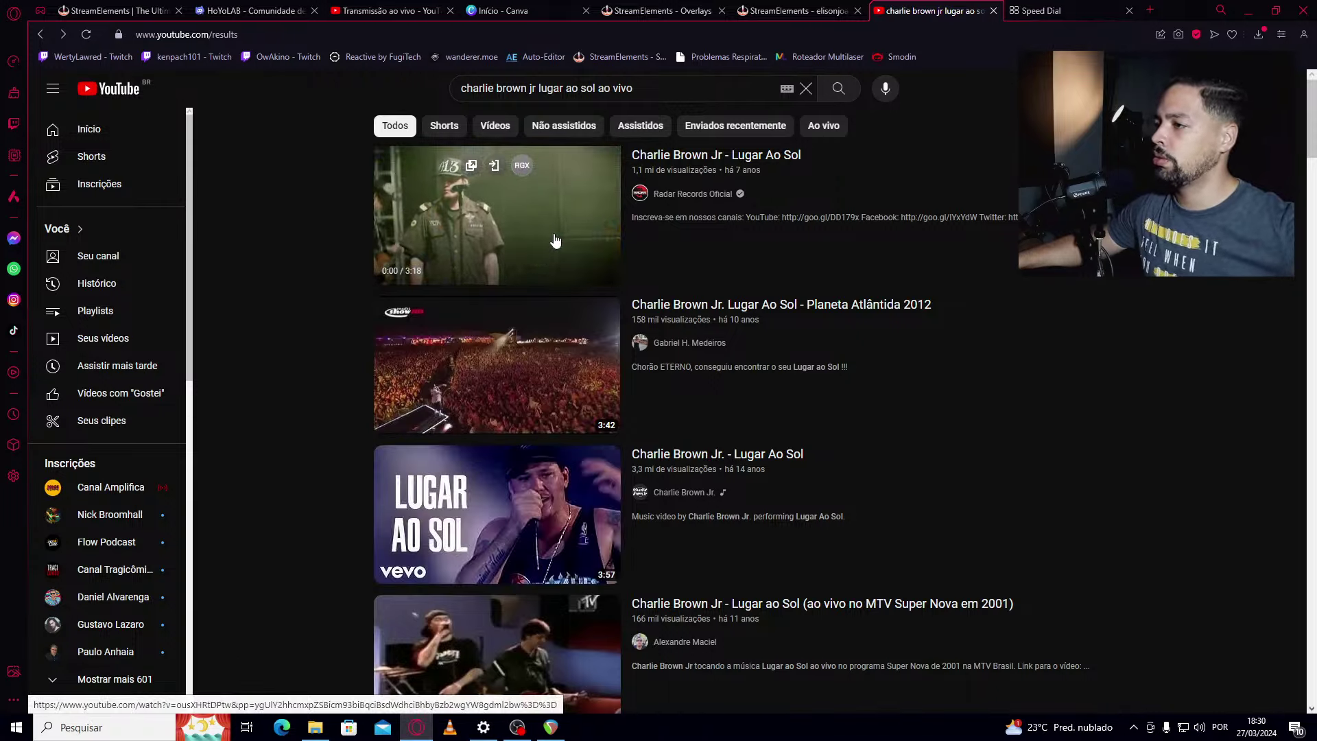
{"action": "left_click", "coordinate": [556, 256]}
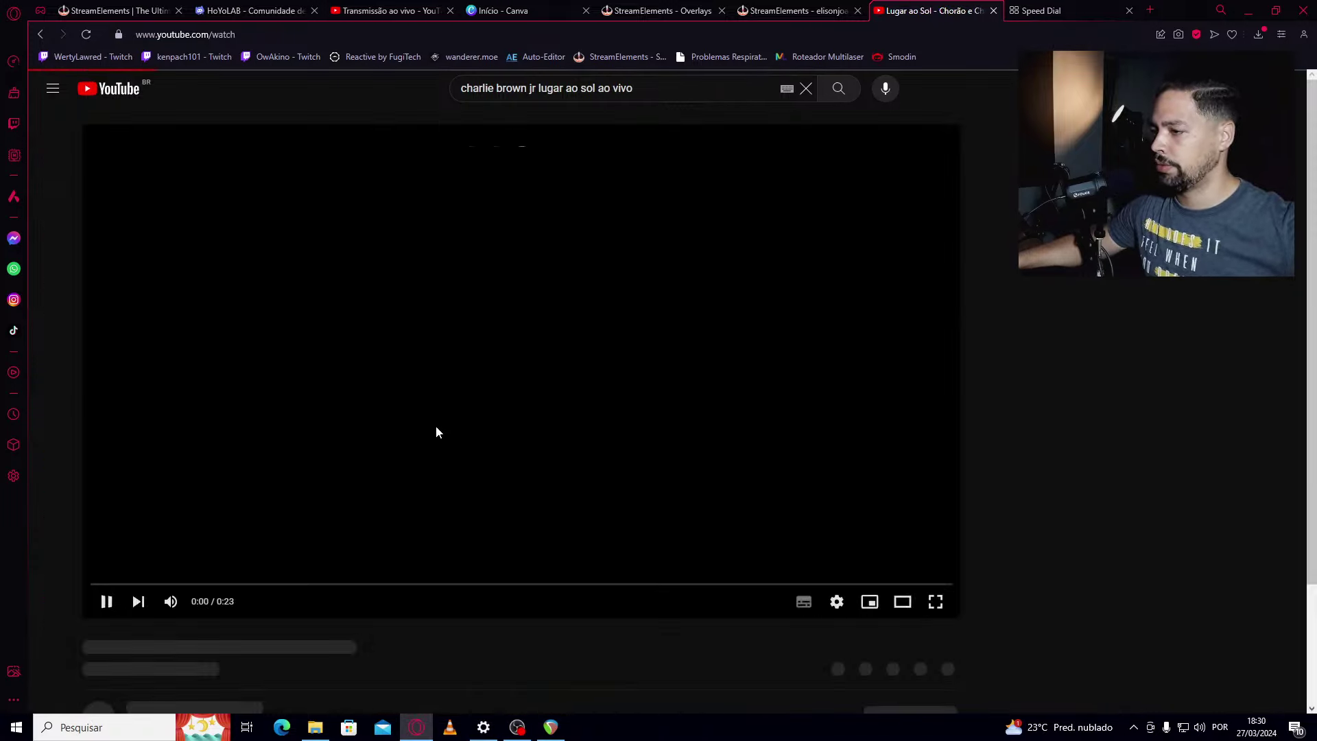
Lower the video's volume slightly, skip ahead to 0:37 and pause playback at 0:42
{"action": "scroll", "coordinate": [270, 566], "scroll_direction": "down", "scroll_amount": 1}
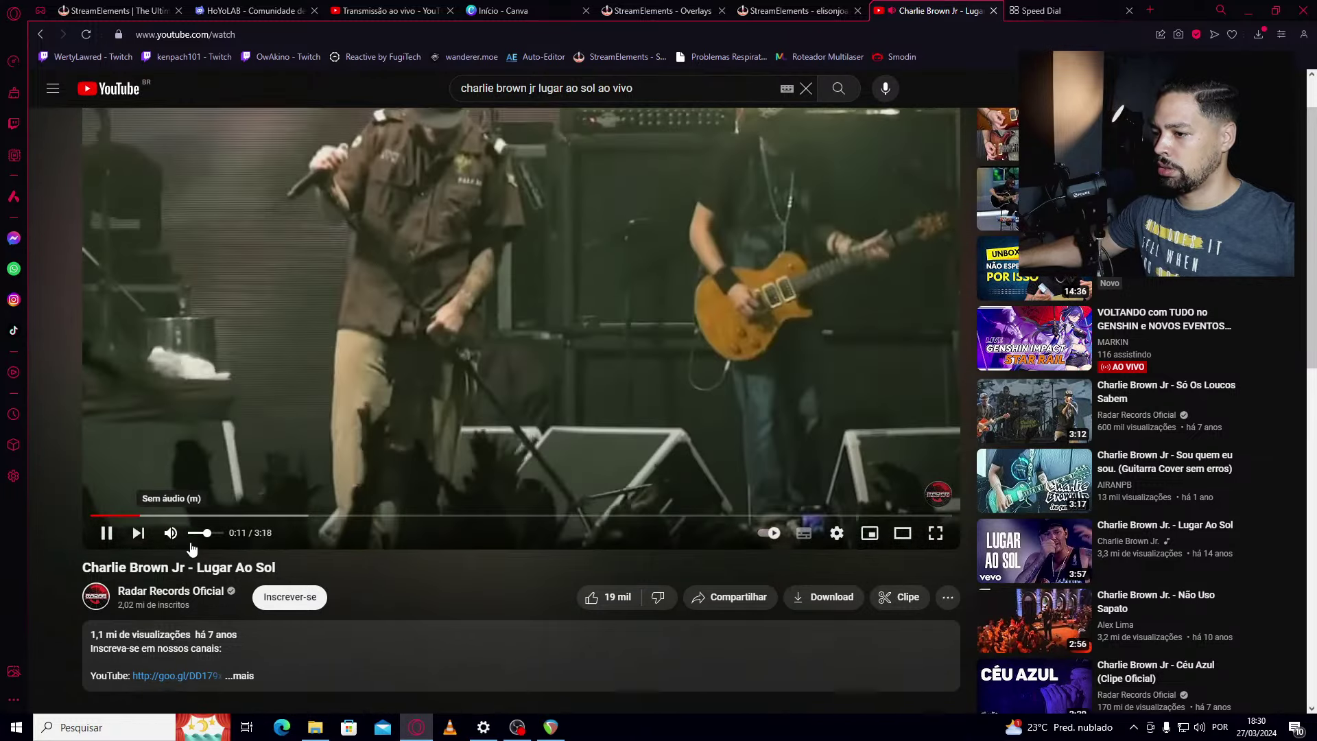
{"action": "left_click", "coordinate": [202, 542]}
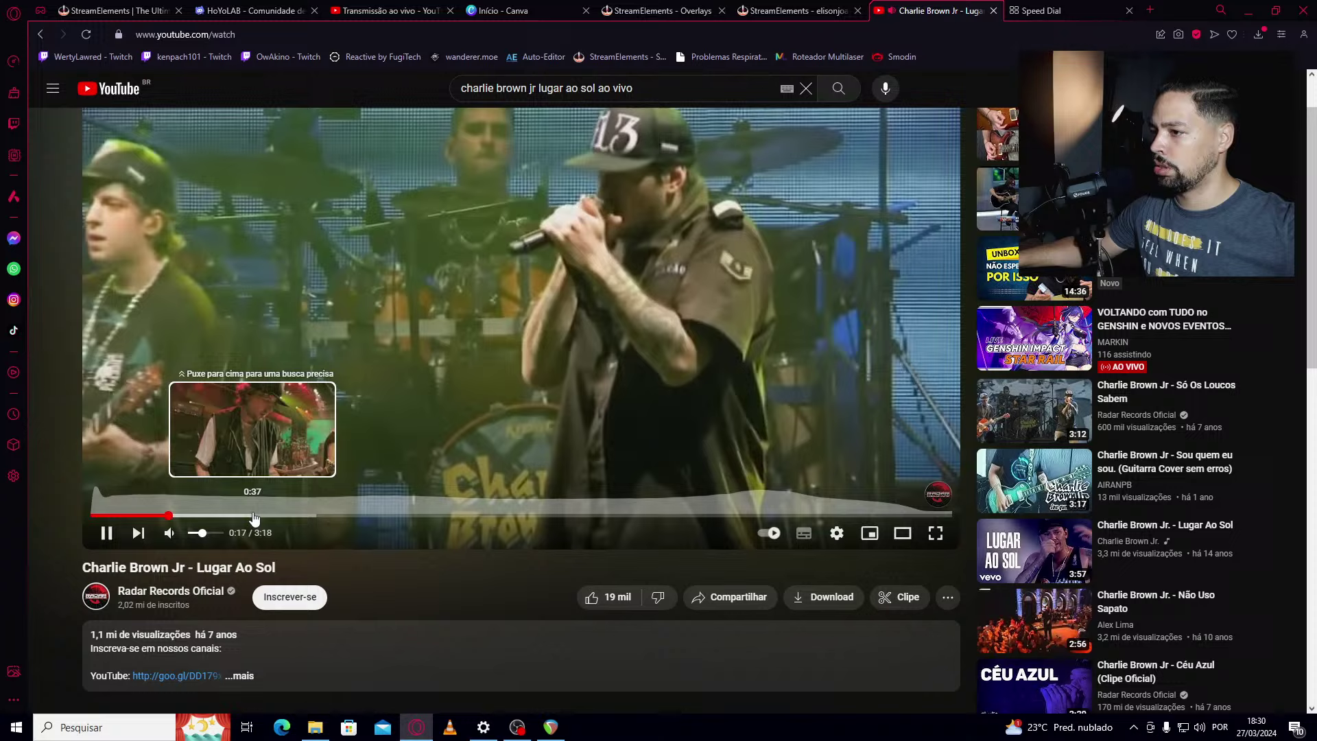
{"action": "left_click", "coordinate": [253, 515]}
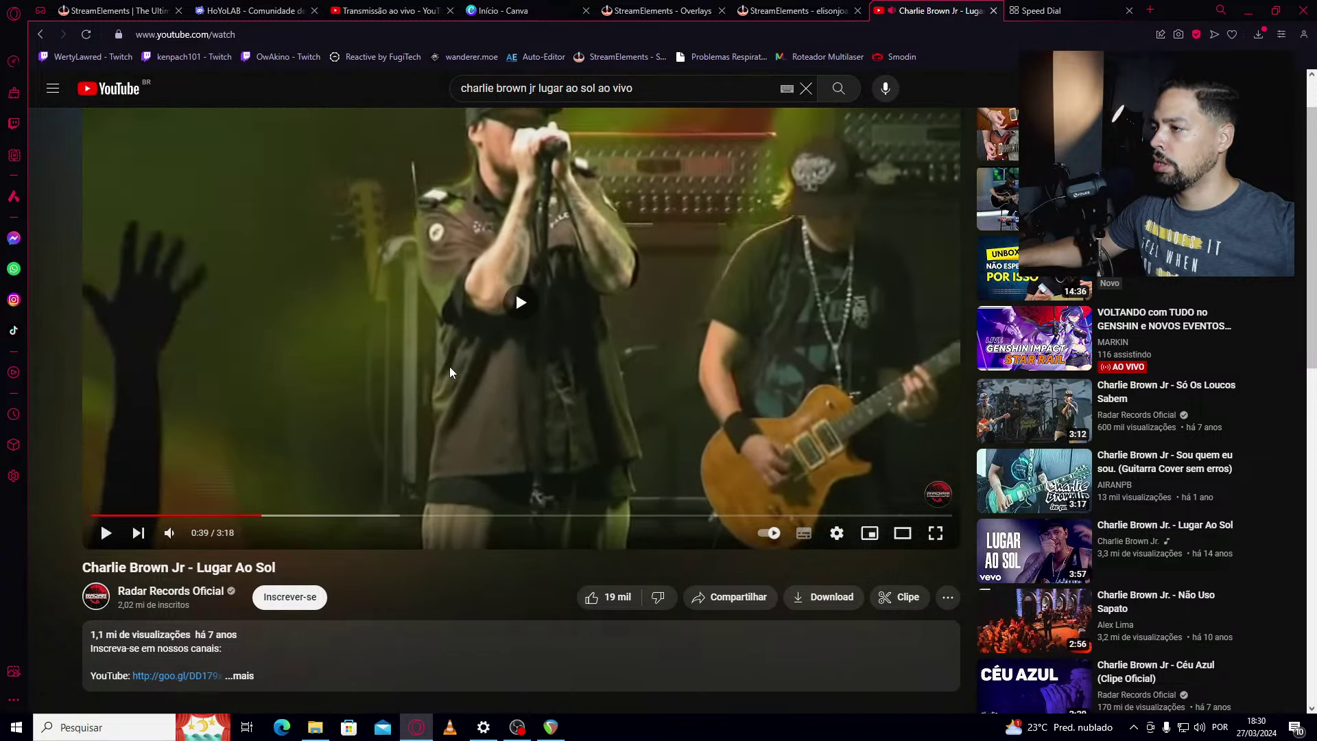
{"action": "scroll", "coordinate": [450, 373], "scroll_direction": "down", "scroll_amount": 1}
{"action": "scroll", "coordinate": [450, 372], "scroll_direction": "up", "scroll_amount": 2}
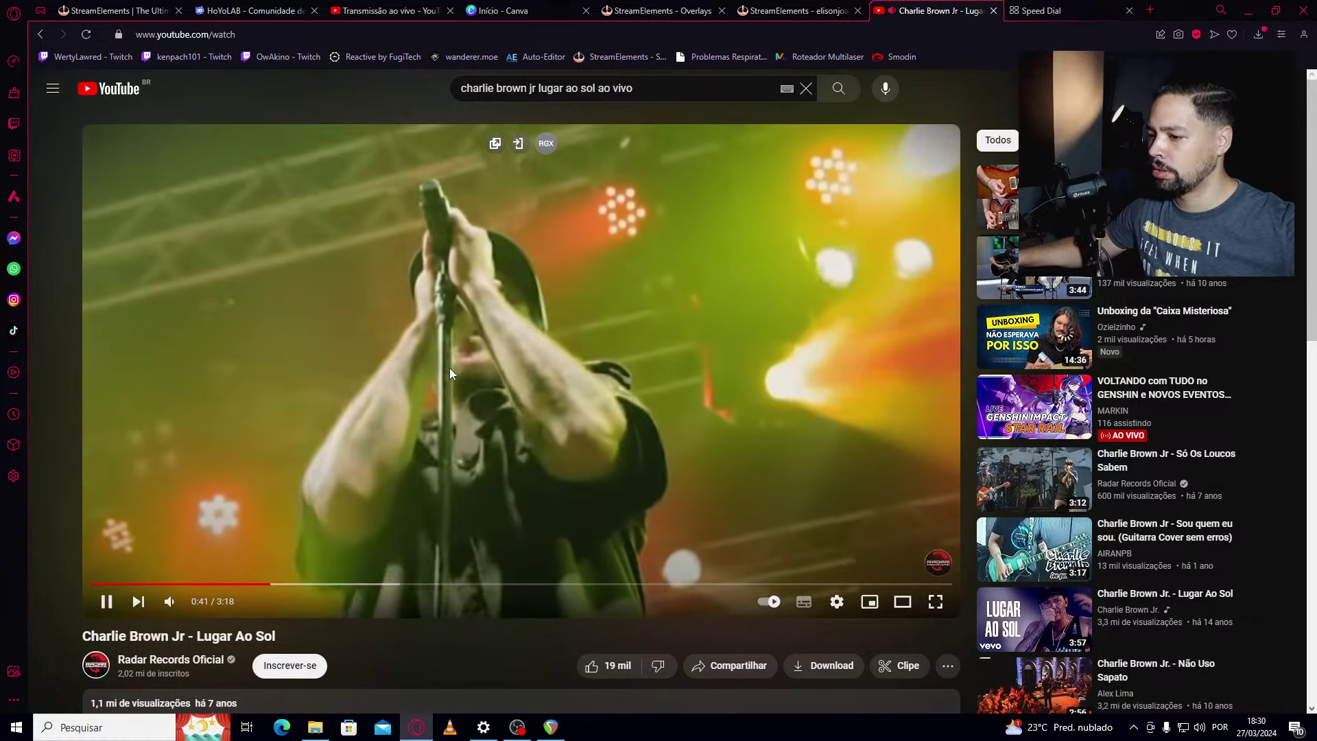
{"action": "left_click", "coordinate": [442, 451]}
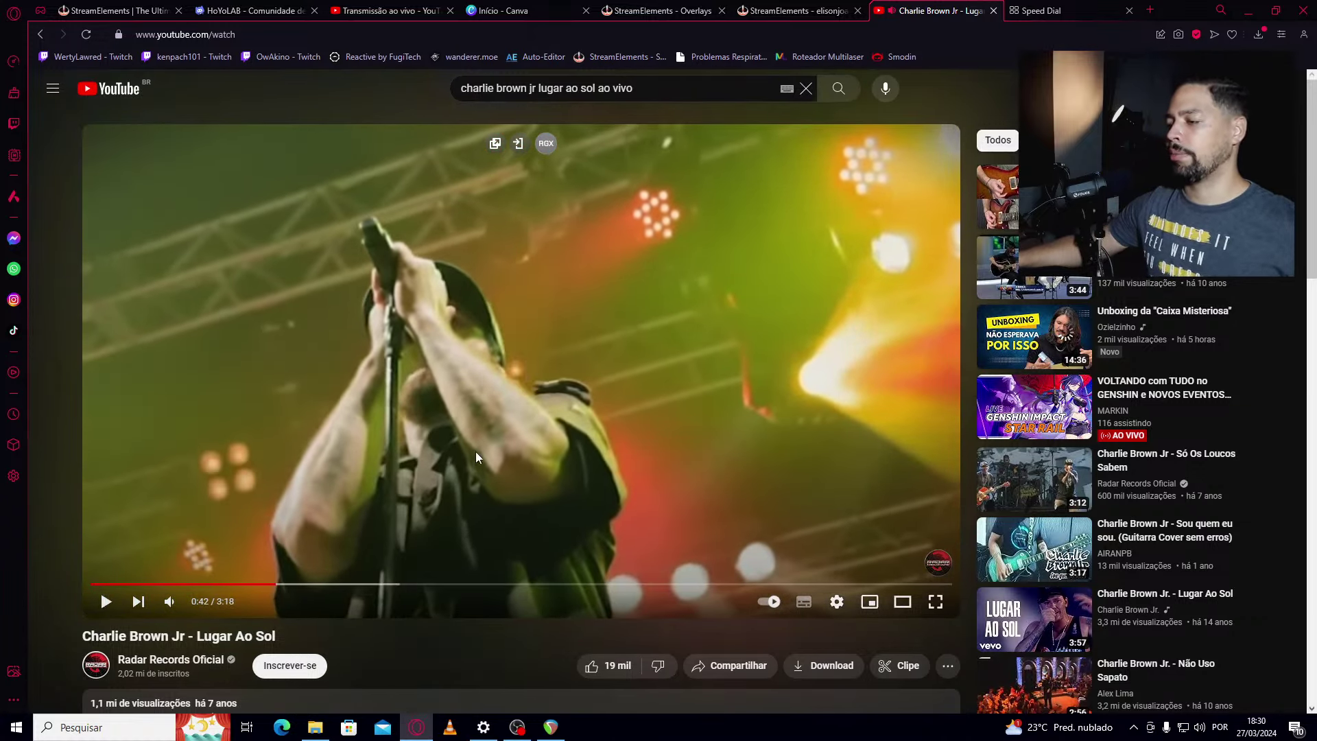
Select the Captura de janela 2 source in OBS, and switch to REAPER to arm track 1 for recording
{"action": "left_click", "coordinate": [518, 728]}
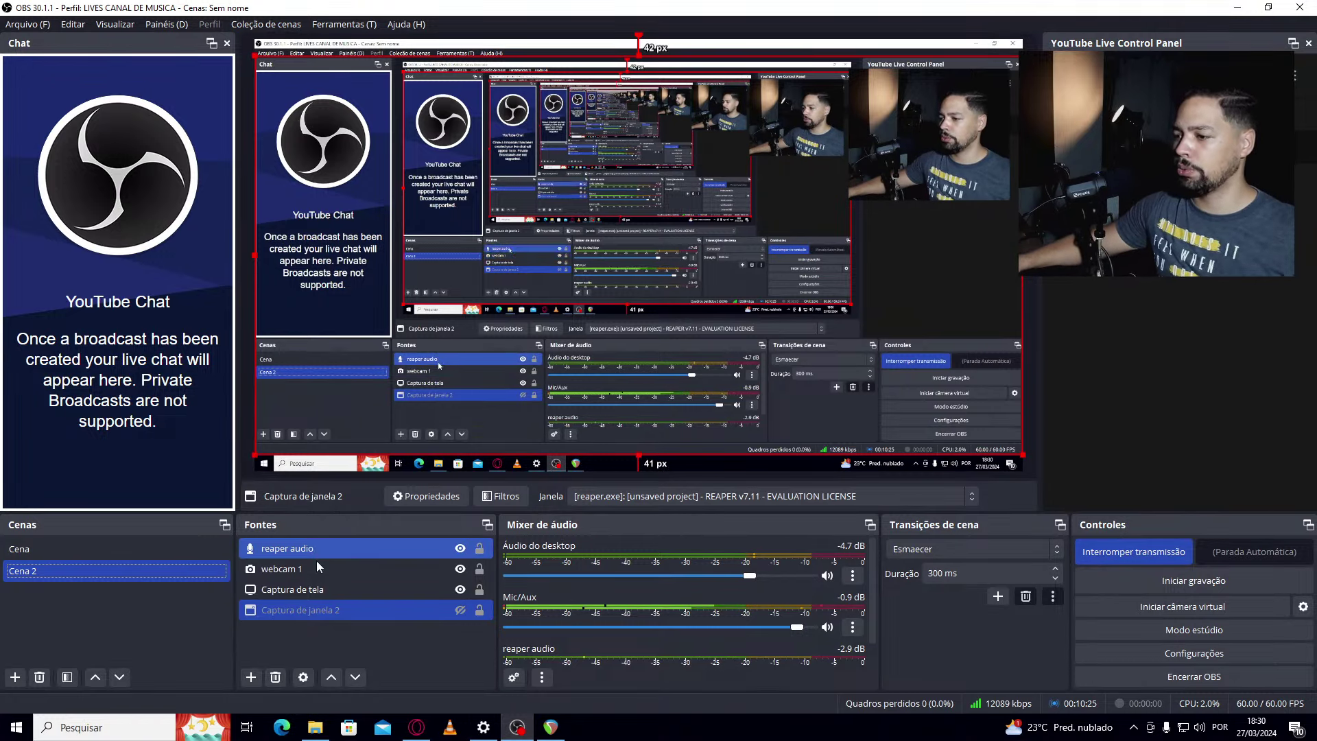
{"action": "left_click", "coordinate": [351, 608]}
{"action": "left_click", "coordinate": [549, 727]}
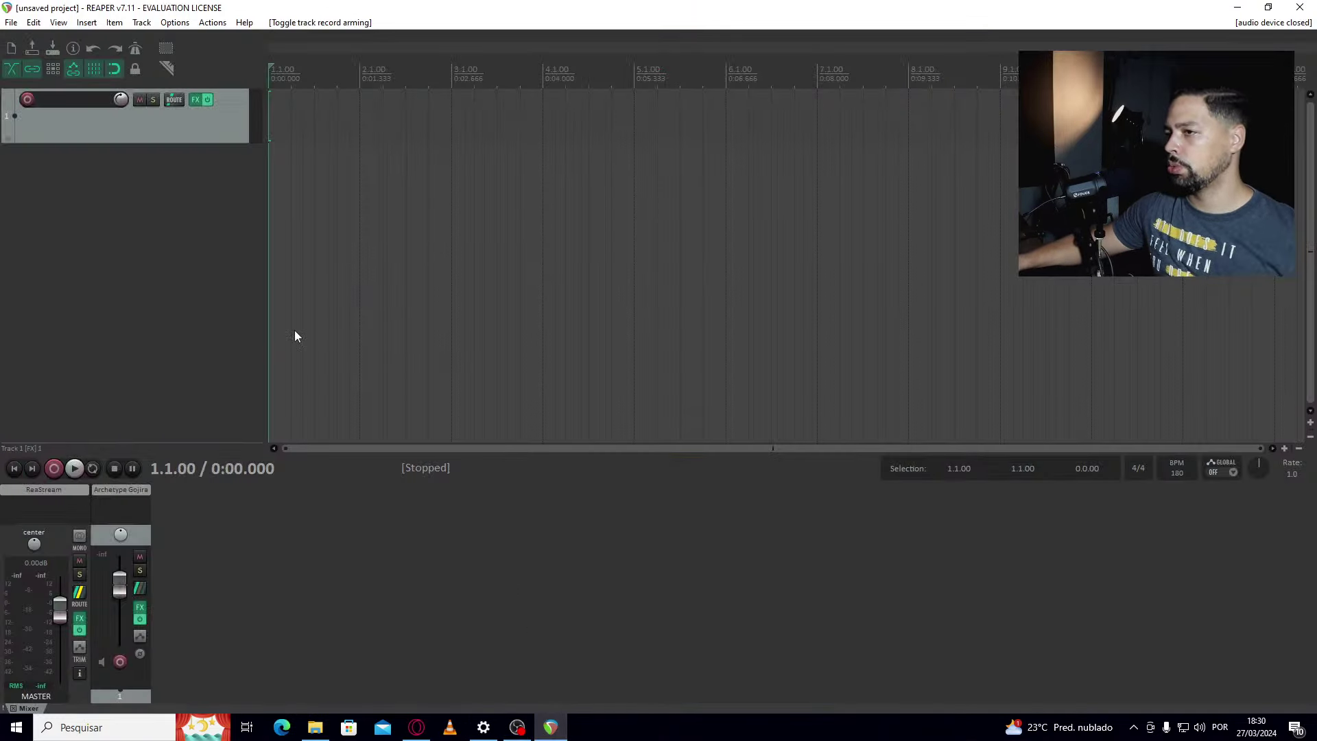
{"action": "left_click", "coordinate": [30, 102]}
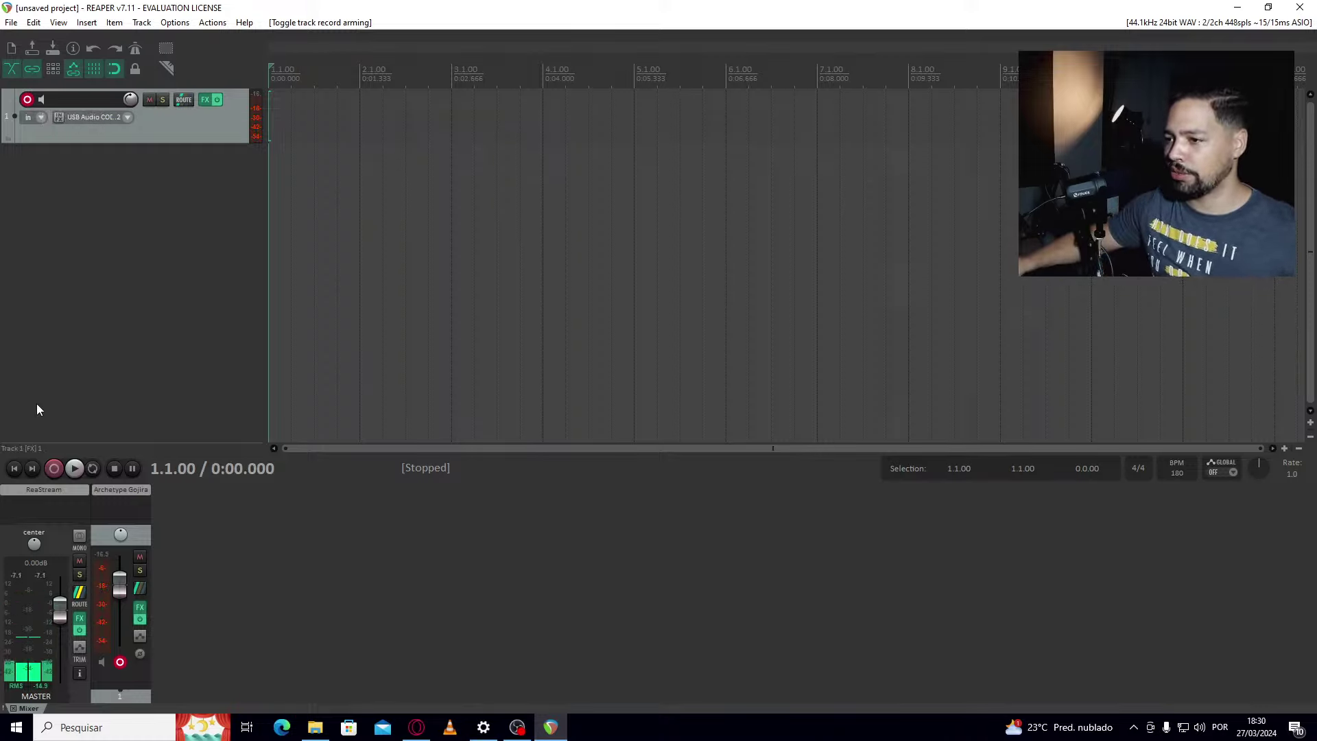
Open track 1's Archetype Gojira plugin, check its user presets and switch to the middle of the three amps
{"action": "left_click", "coordinate": [117, 488]}
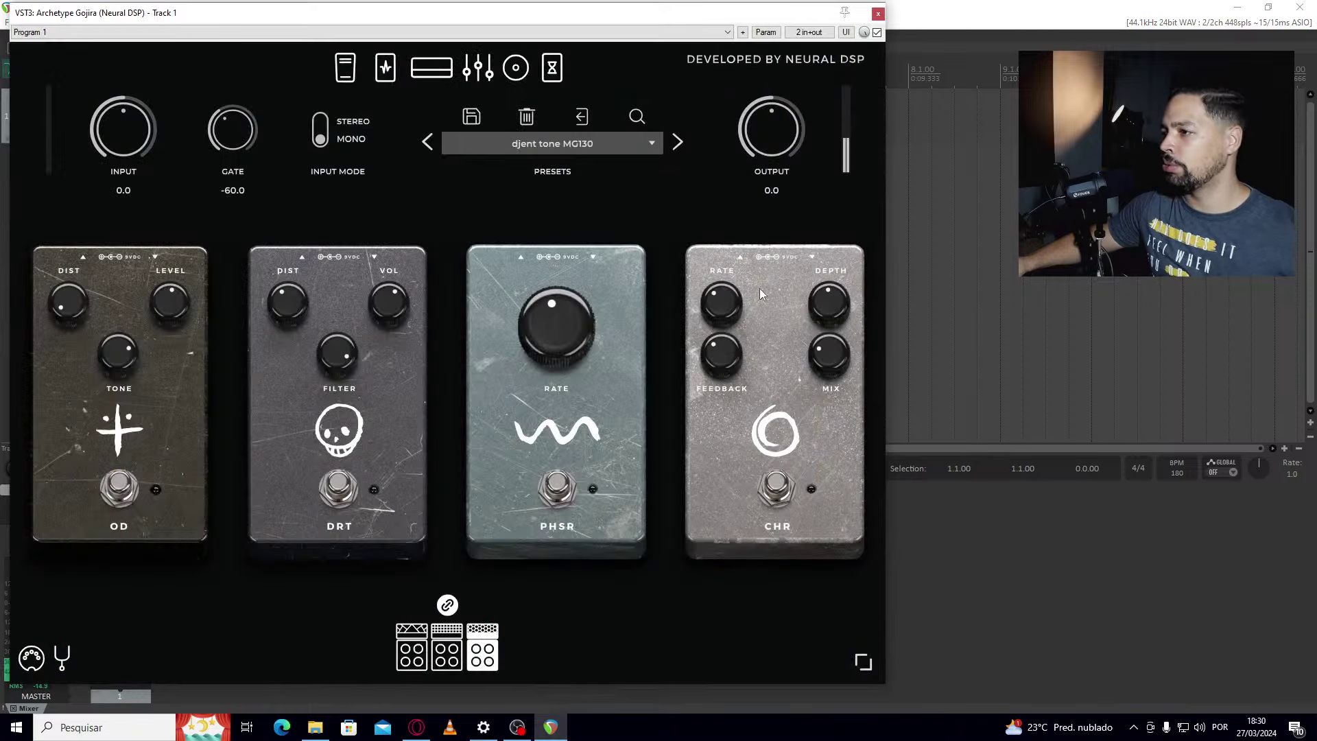
{"action": "left_click_drag", "start_coordinate": [618, 17], "coordinate": [769, 16]}
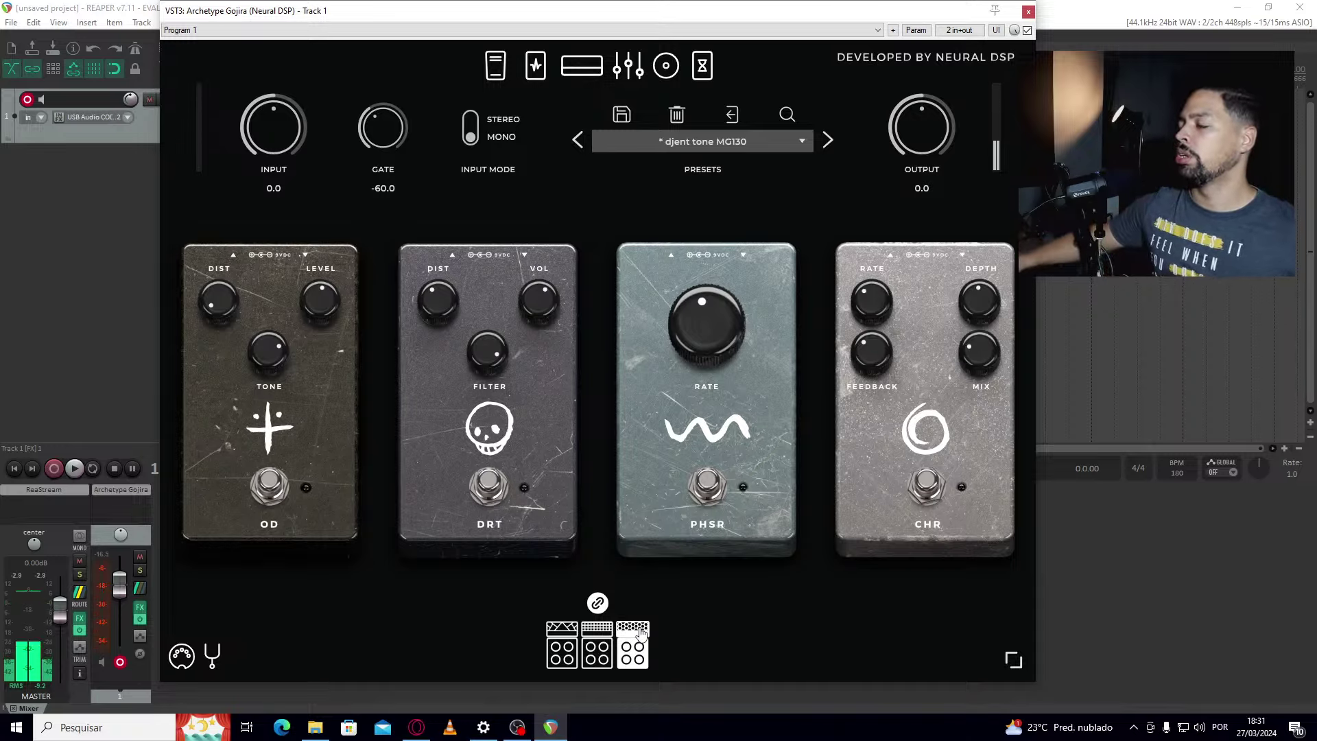
{"action": "left_click", "coordinate": [775, 143]}
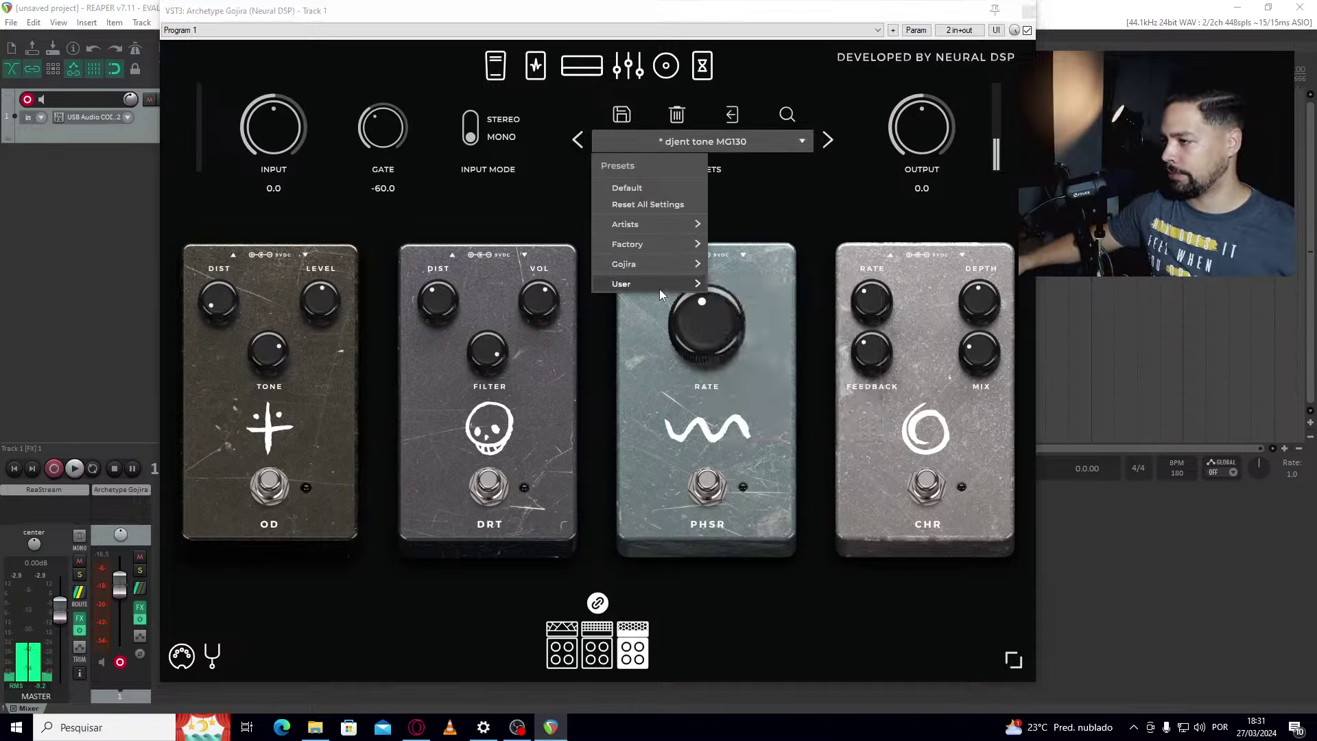
{"action": "mouse_move", "coordinate": [672, 285]}
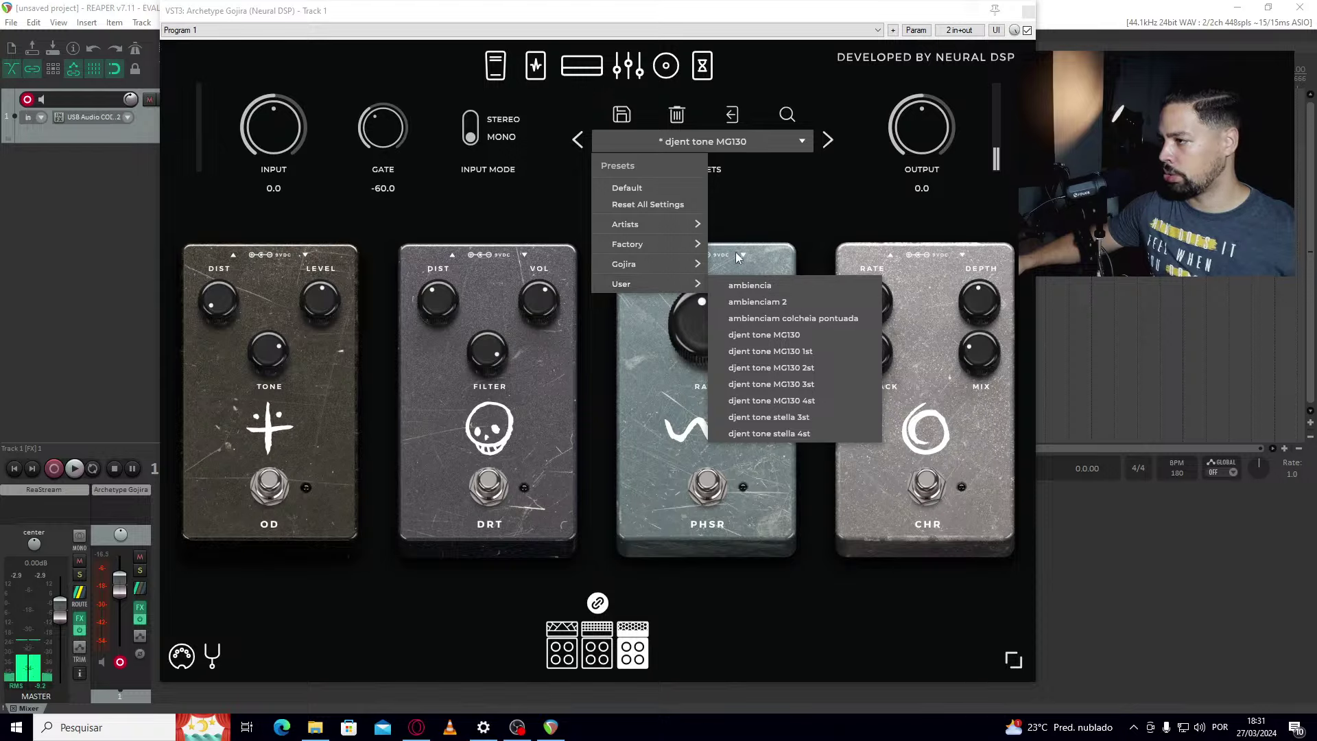
{"action": "left_click", "coordinate": [758, 209]}
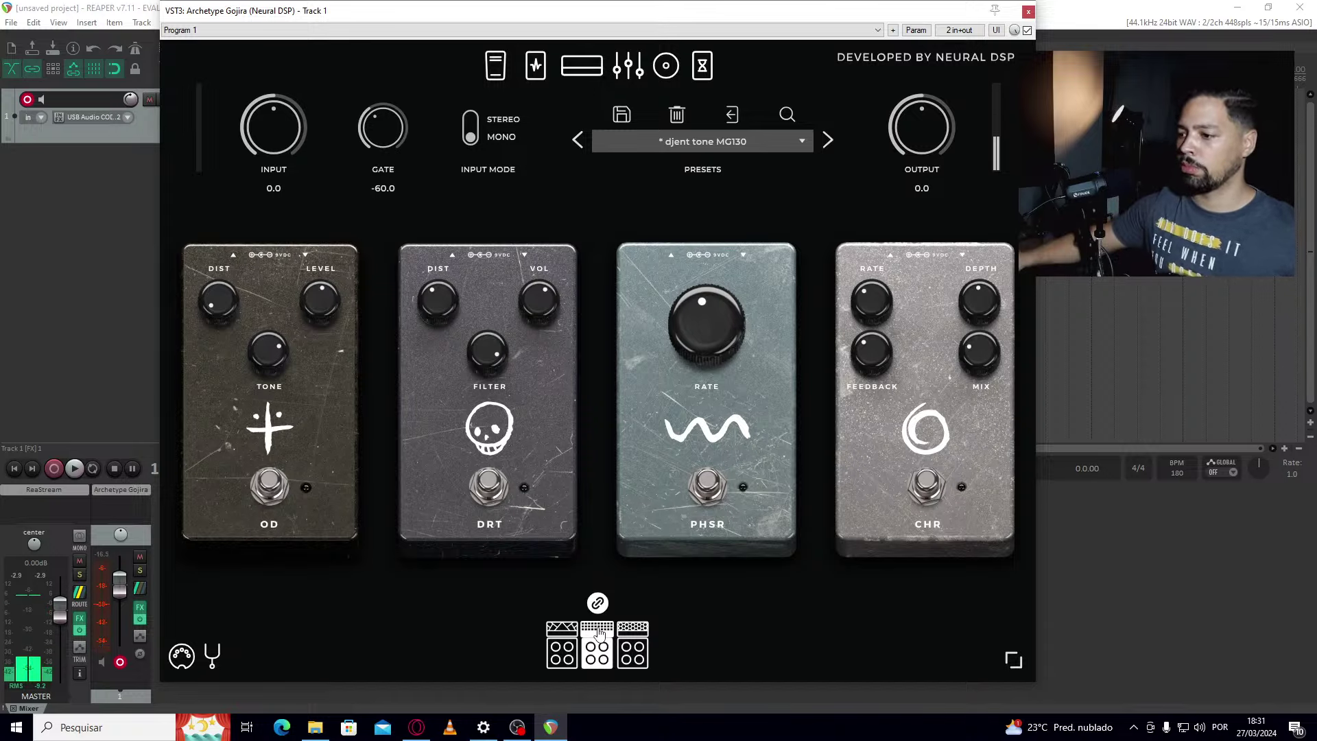
In the browser, find Songsterr with a web search for "songster", then open the tab of Charlie Brown Jr's "Lugar Ao Sol"
{"action": "left_click", "coordinate": [432, 720]}
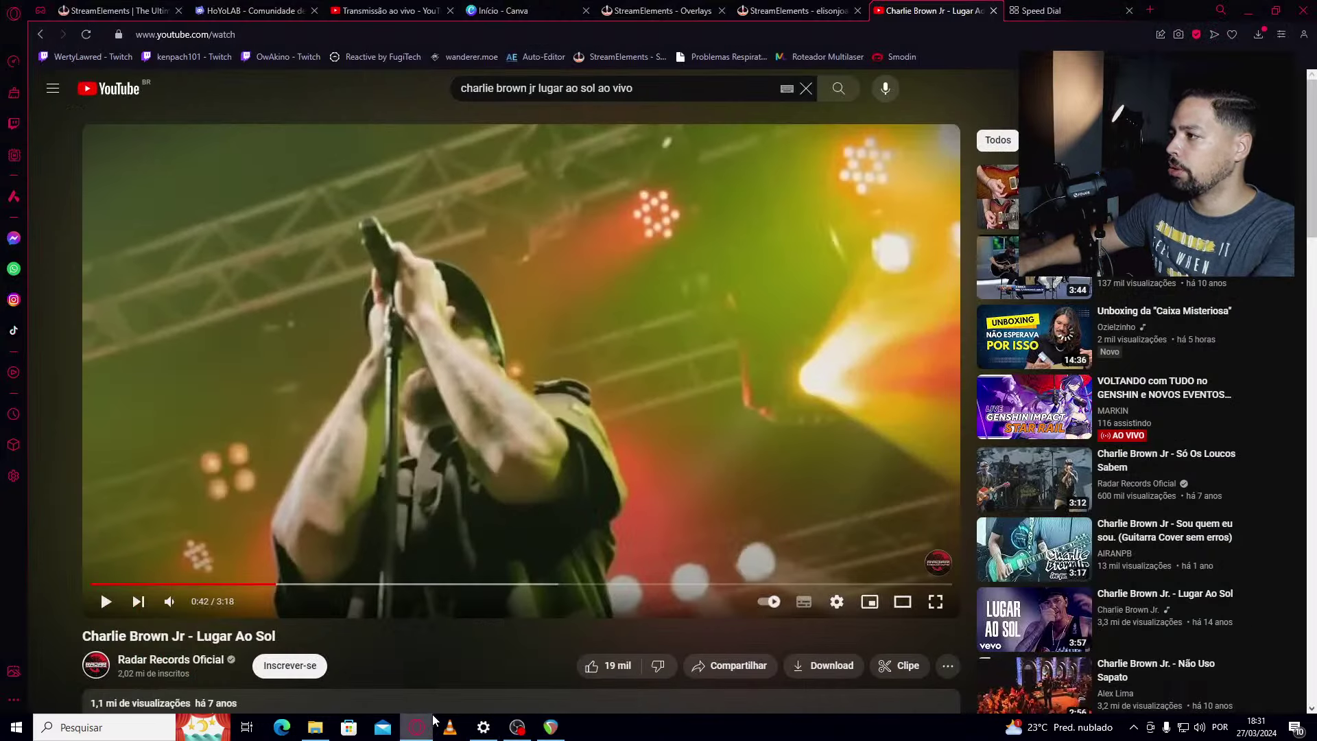
{"action": "left_click", "coordinate": [1067, 6]}
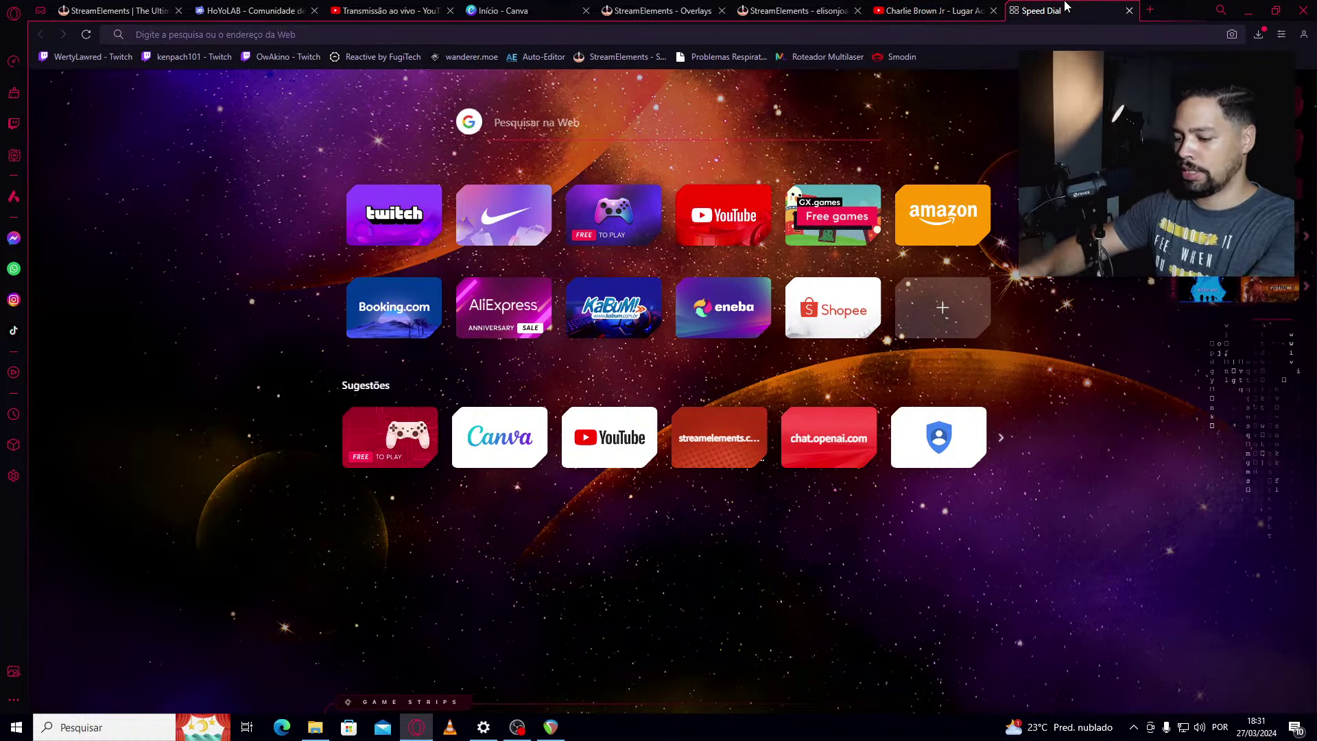
{"action": "type", "text": "songster"}
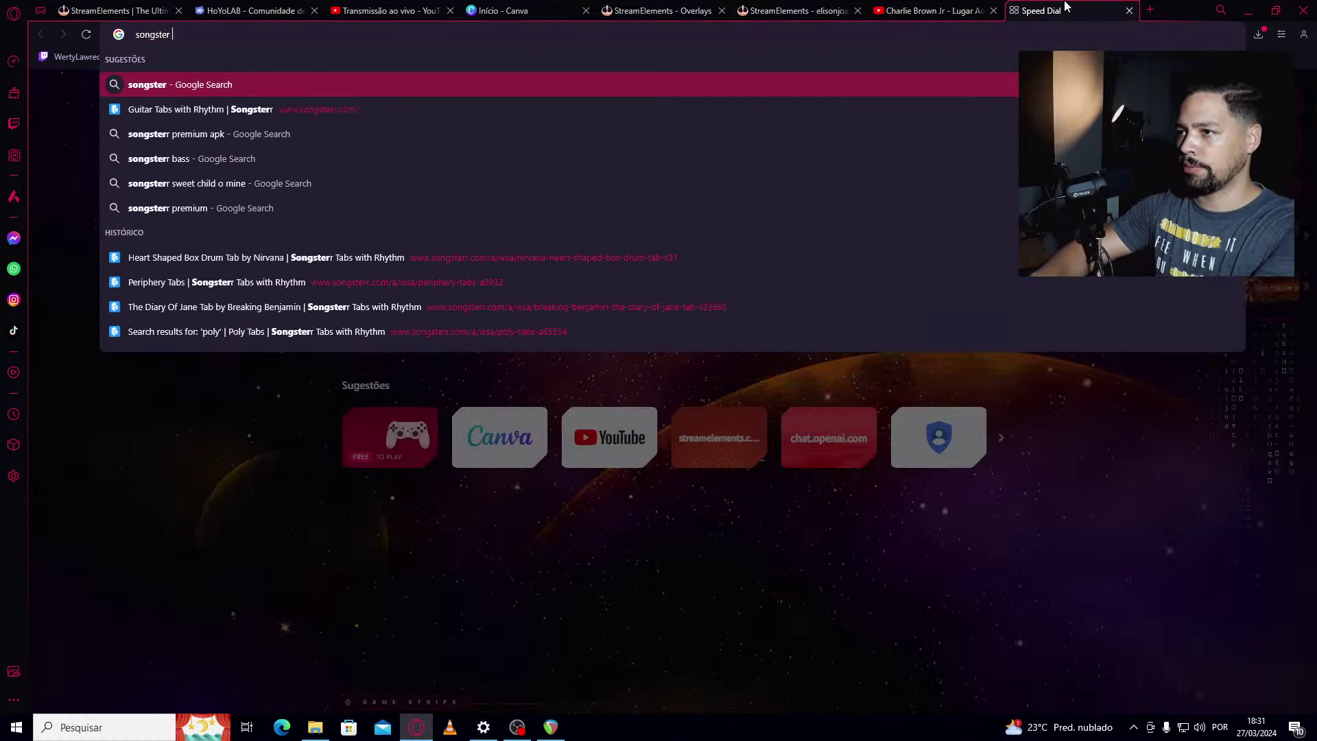
{"action": "key", "text": "Return"}
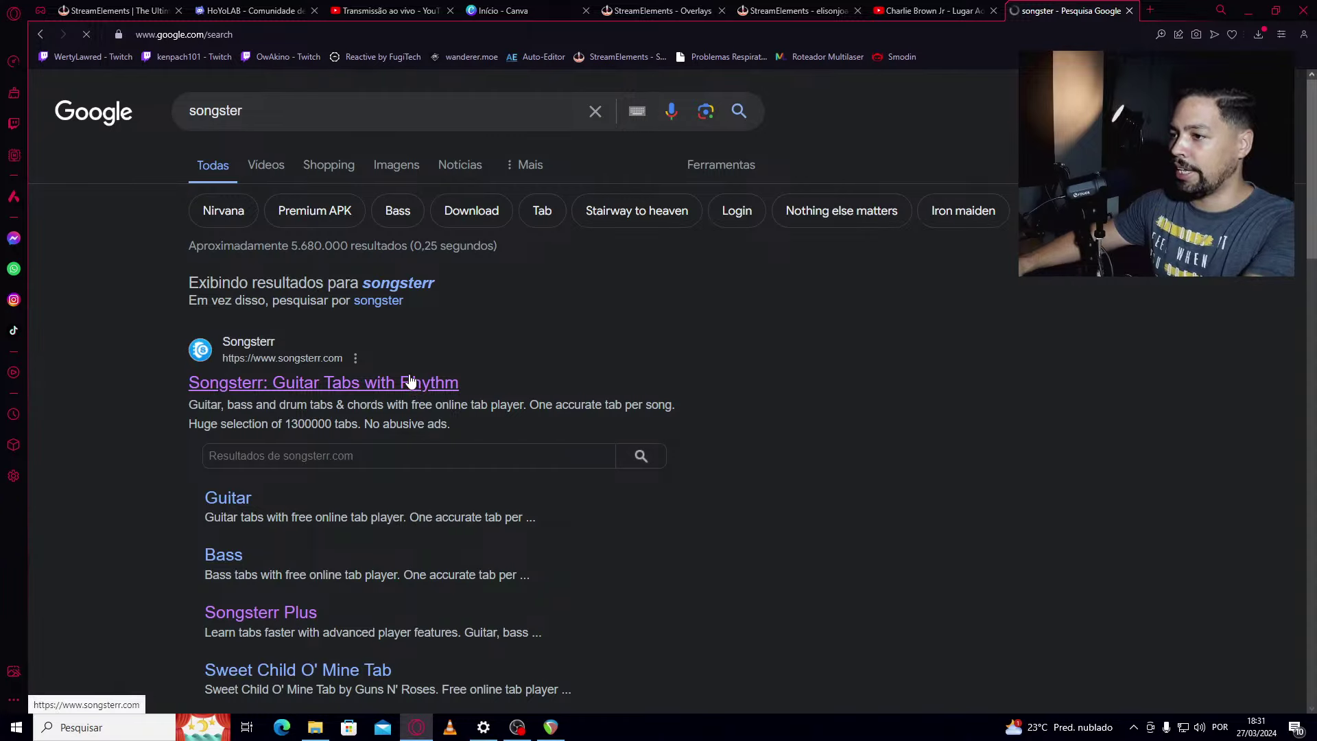
{"action": "left_click", "coordinate": [388, 385]}
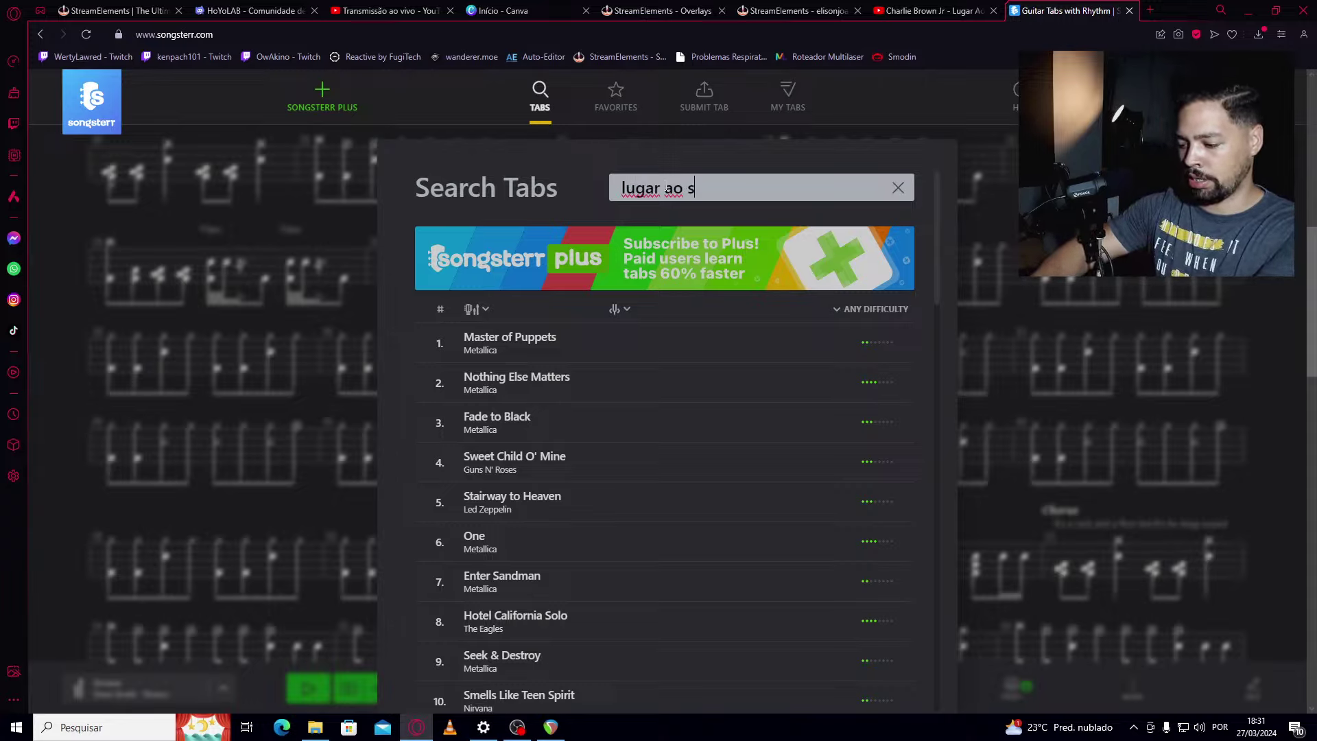
{"action": "left_click", "coordinate": [607, 346]}
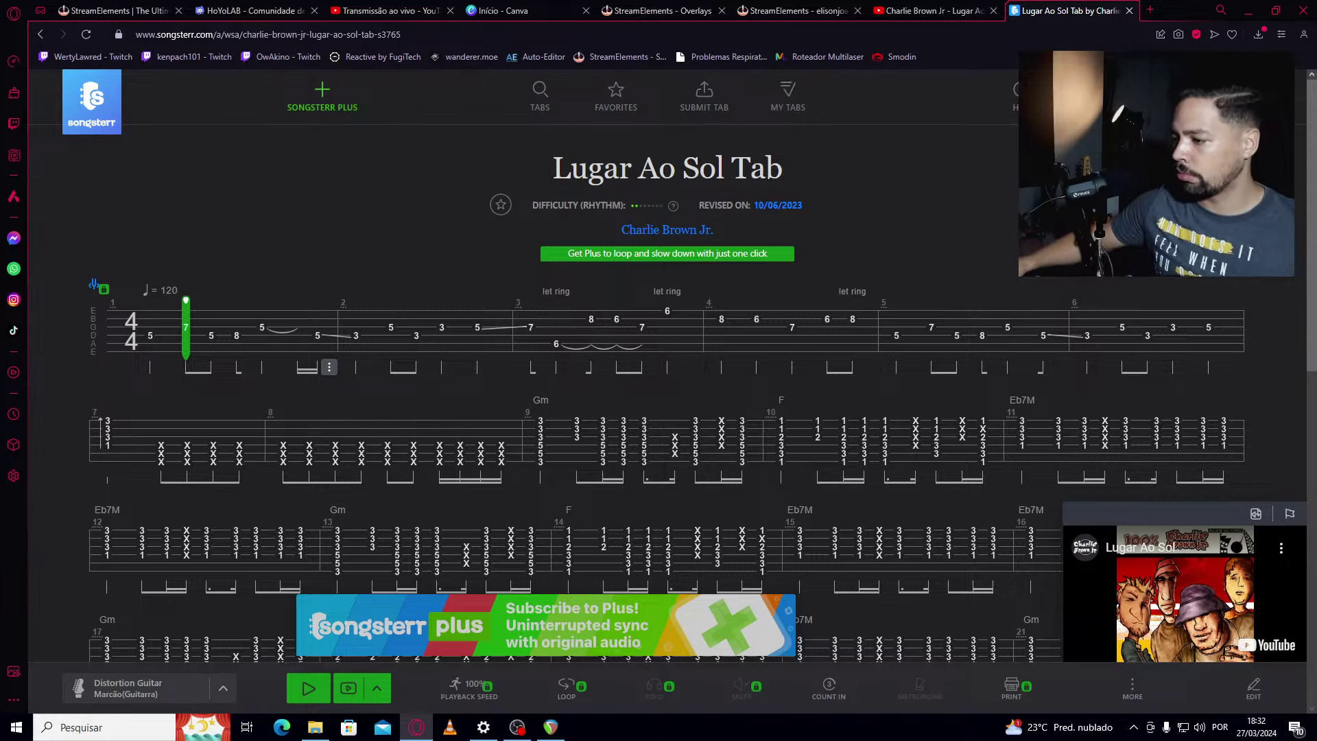
Switch to REAPER, stop recording the guitar R take and play it back from 22.1.00
{"action": "mouse_move", "coordinate": [568, 734]}
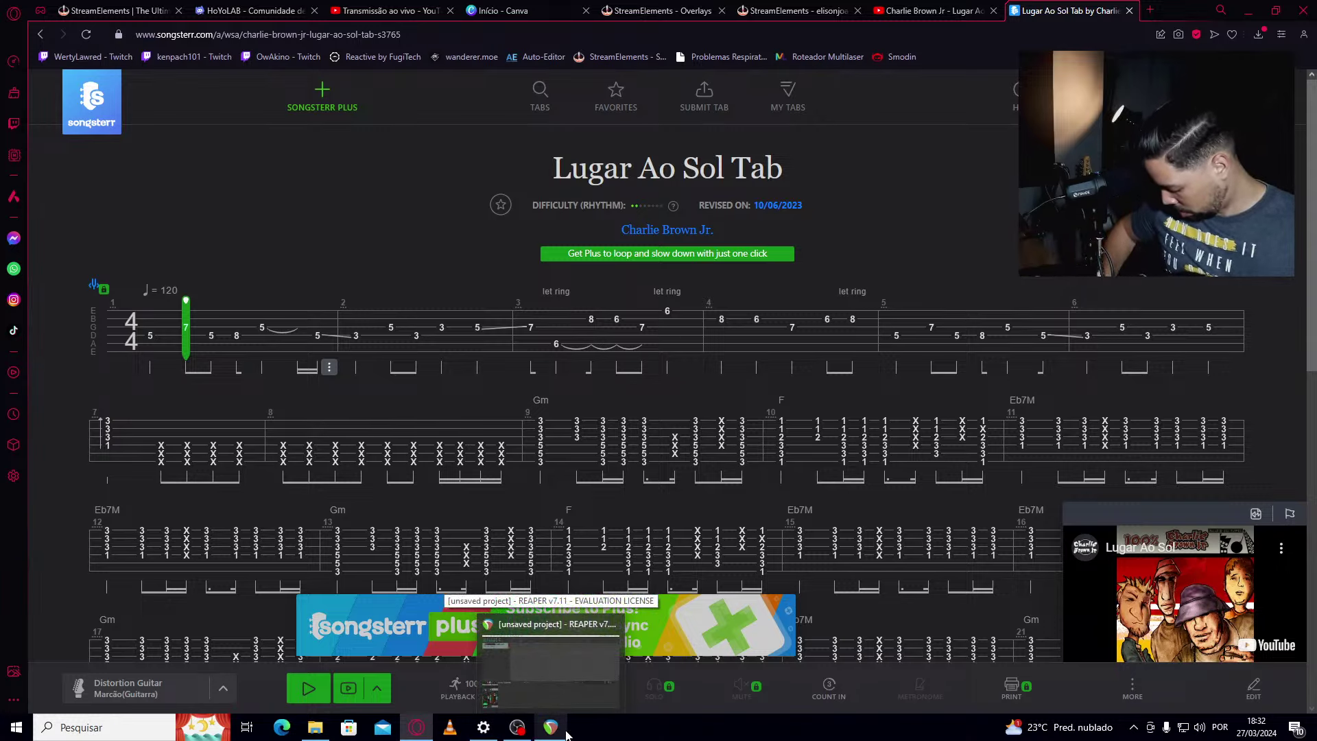
{"action": "left_click", "coordinate": [564, 736]}
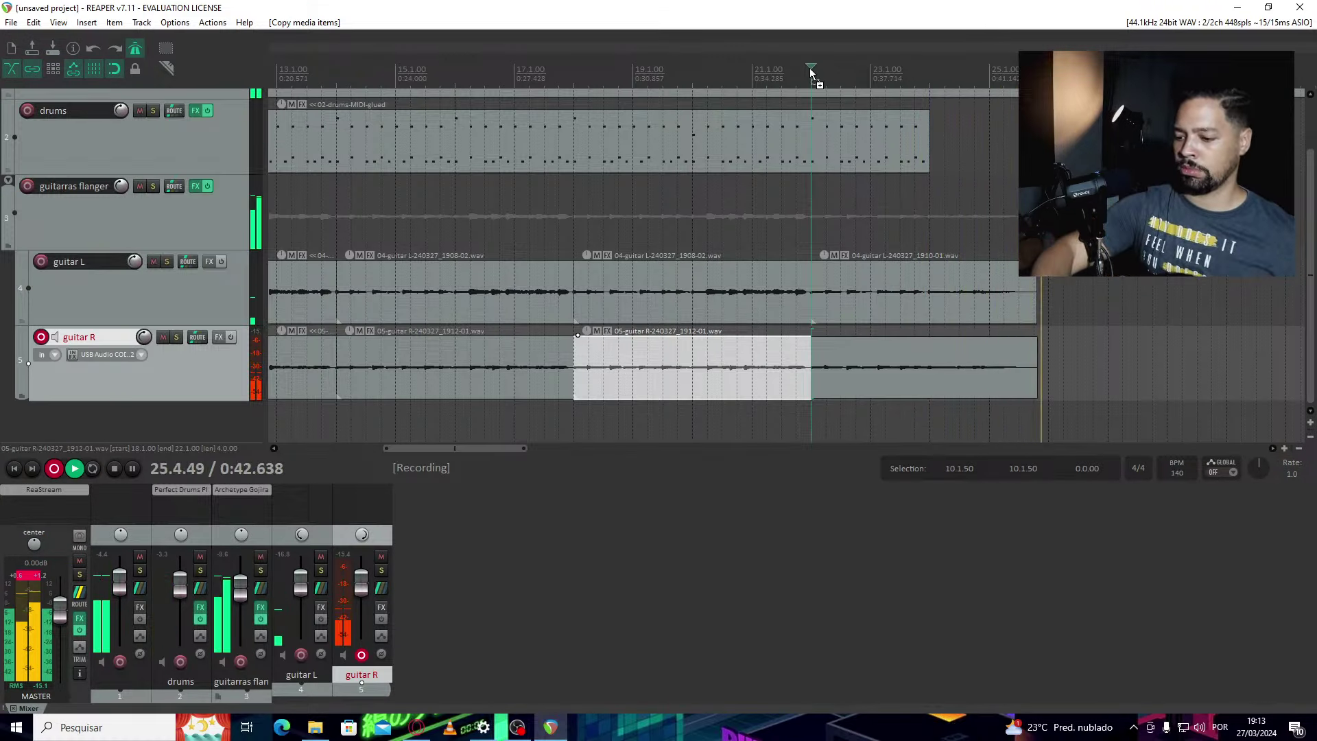
{"action": "key", "text": "space"}
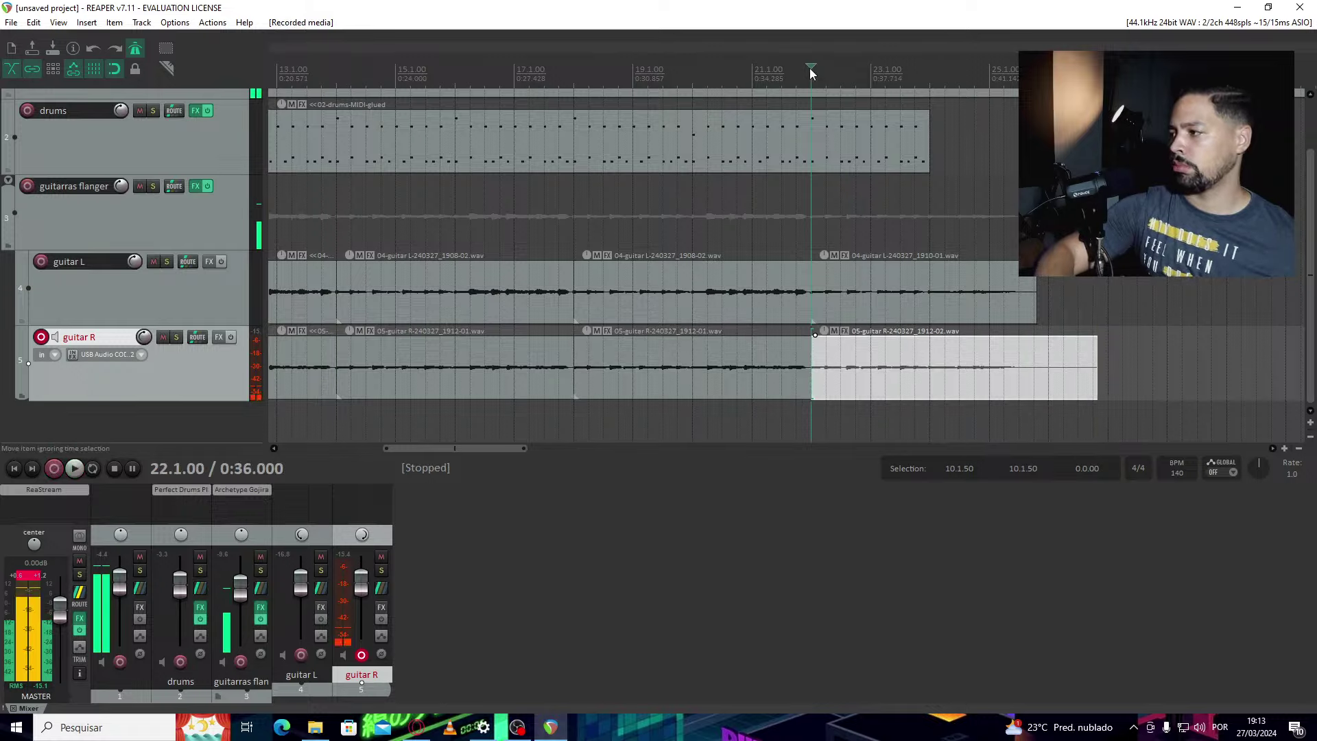
{"action": "key", "text": "space"}
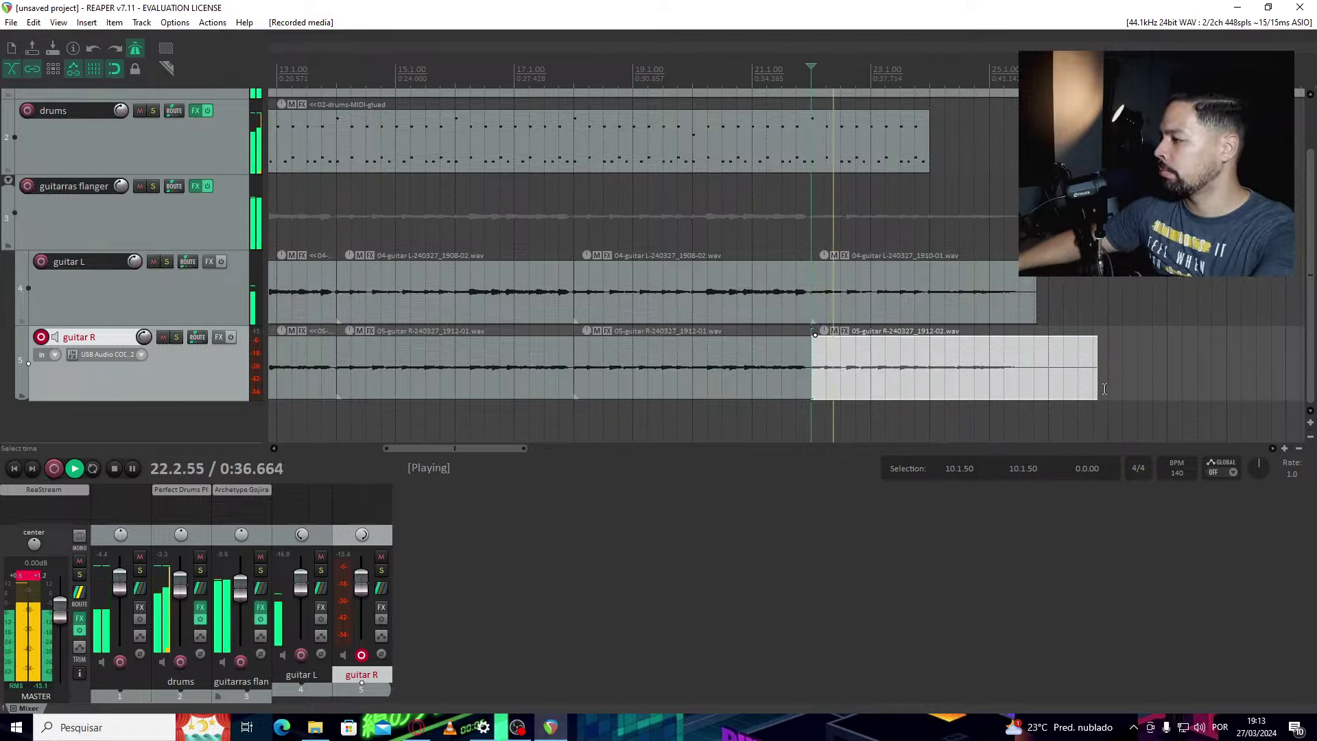
Trim the last guitar R and guitar L items to end together at about 25.4.00, and stop playback
{"action": "left_click_drag", "start_coordinate": [1095, 381], "coordinate": [1036, 388]}
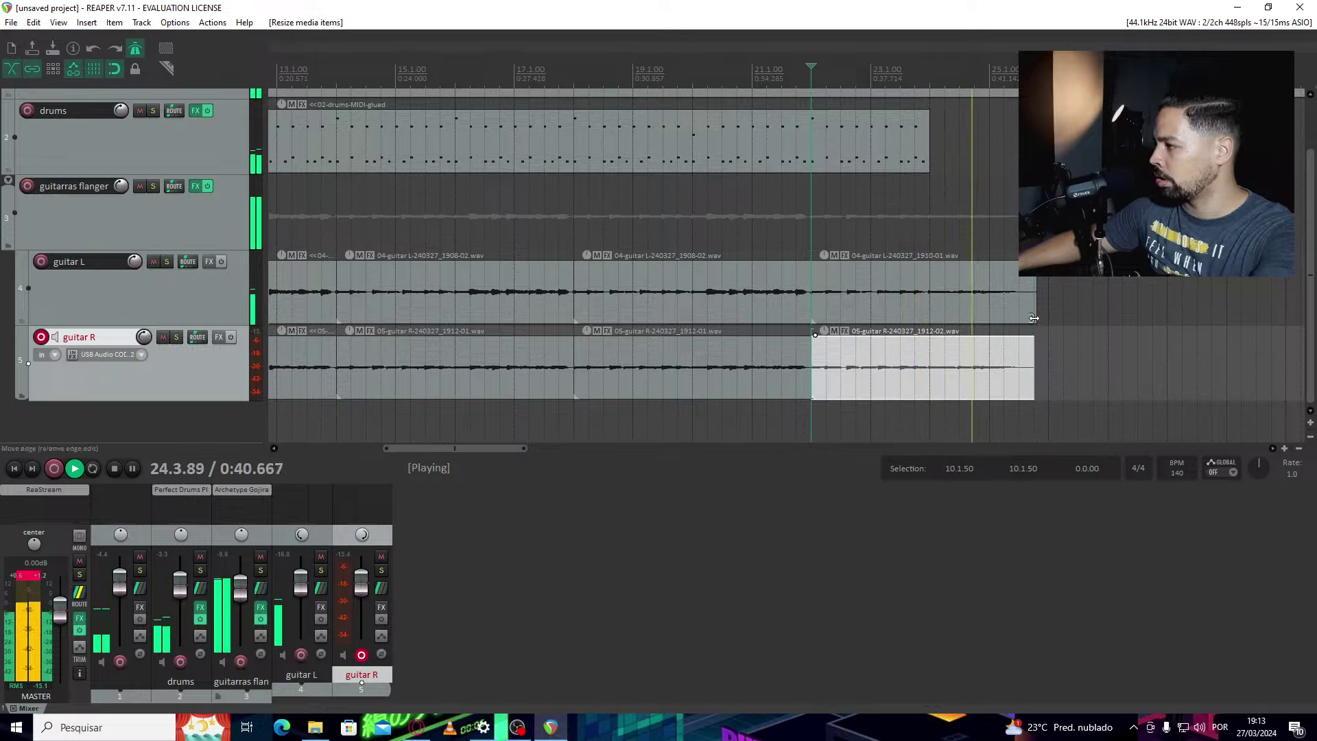
{"action": "left_click_drag", "start_coordinate": [1034, 317], "coordinate": [1029, 318]}
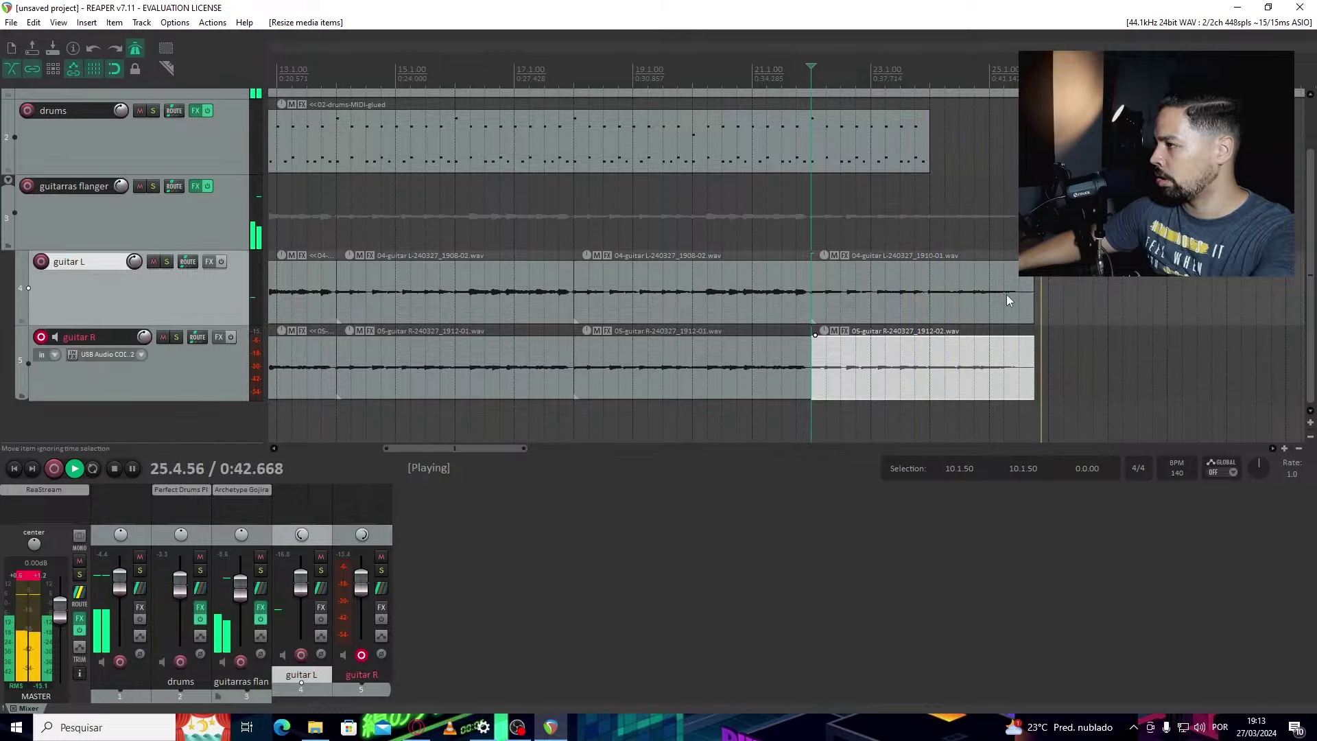
{"action": "key", "text": "space"}
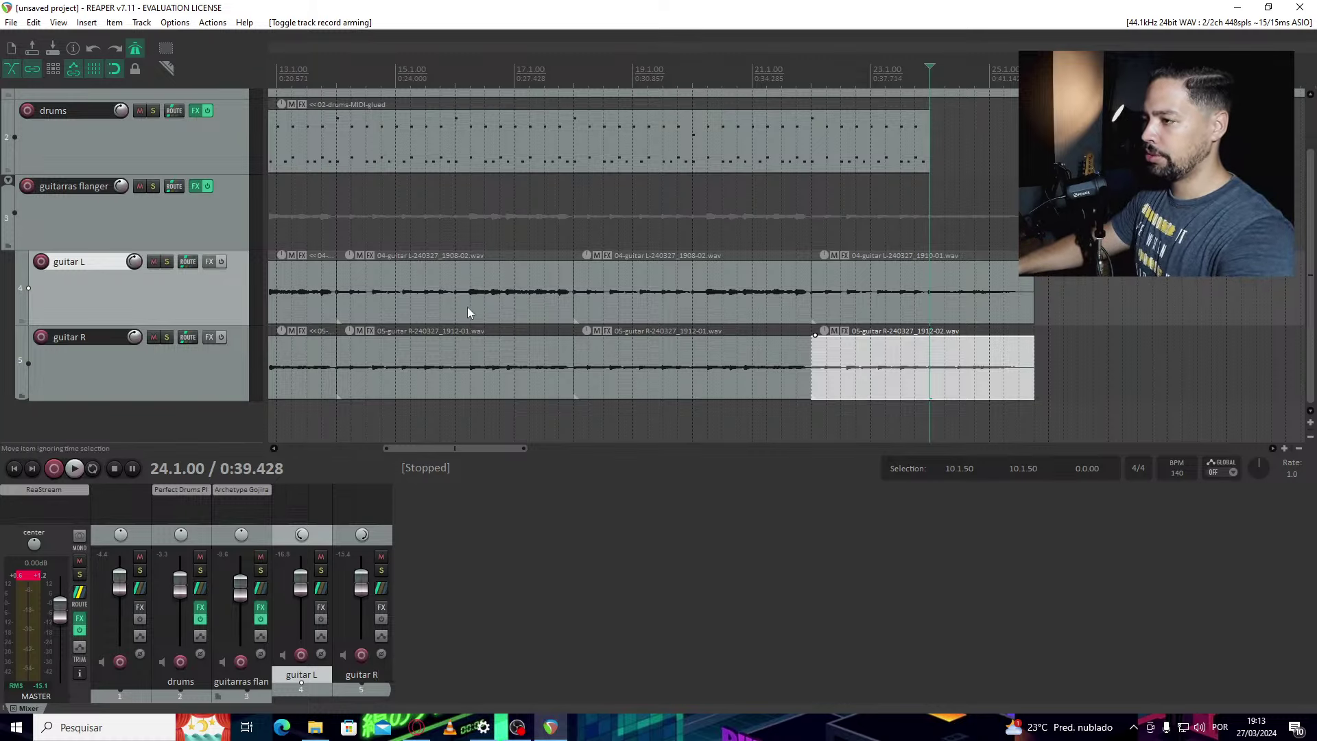
Play the project from near the start of the drums track's first visible item
{"action": "scroll", "coordinate": [471, 305], "scroll_direction": "down", "scroll_amount": 2}
{"action": "left_click", "coordinate": [315, 137]}
{"action": "key", "text": "space"}
Switch to OBS and mute the Mic/Aux source in the audio mixer
{"action": "left_click", "coordinate": [517, 727]}
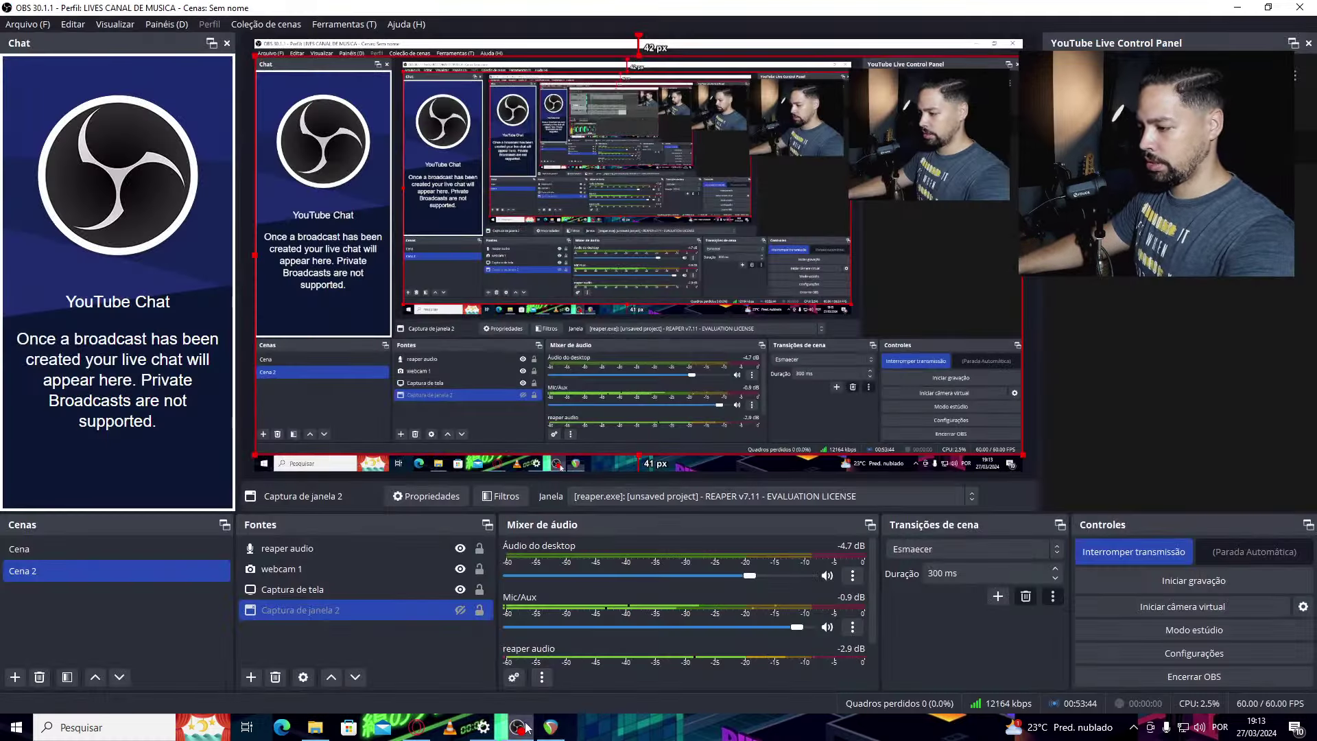
{"action": "left_click", "coordinate": [829, 605]}
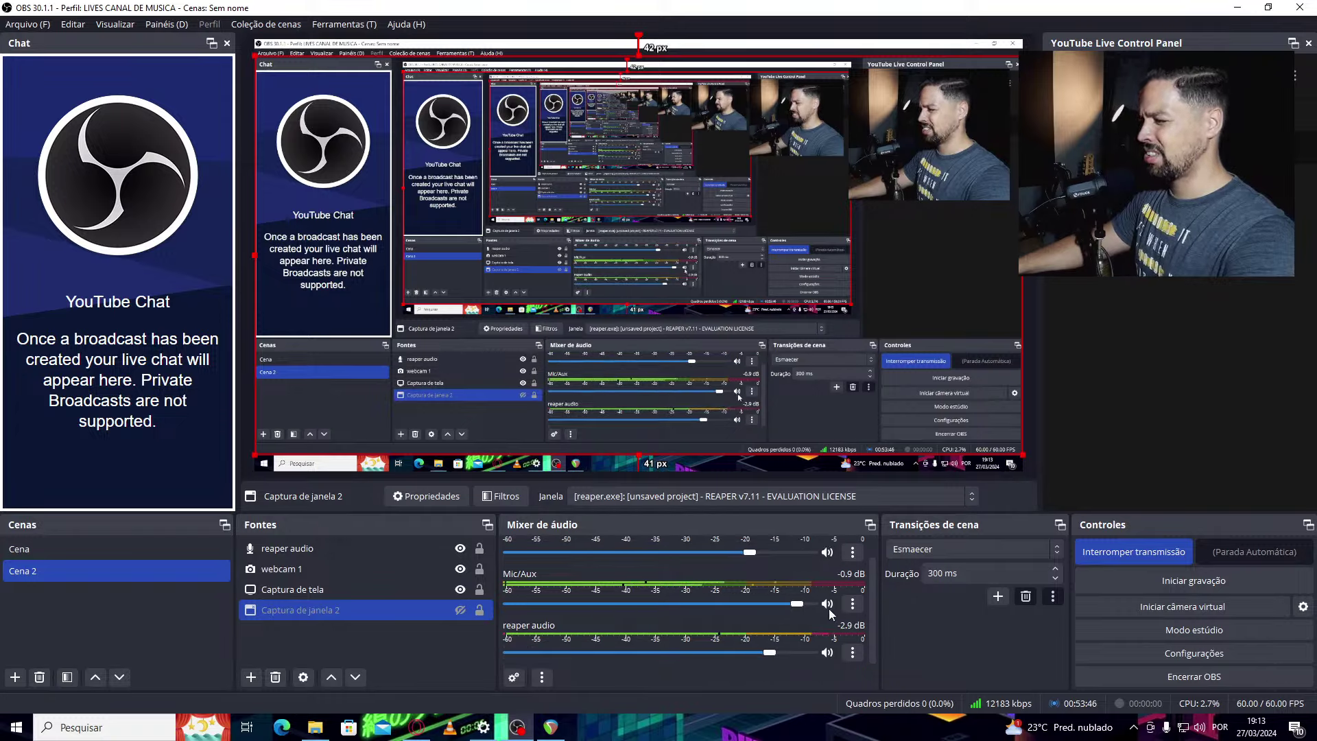
{"action": "left_click", "coordinate": [829, 607]}
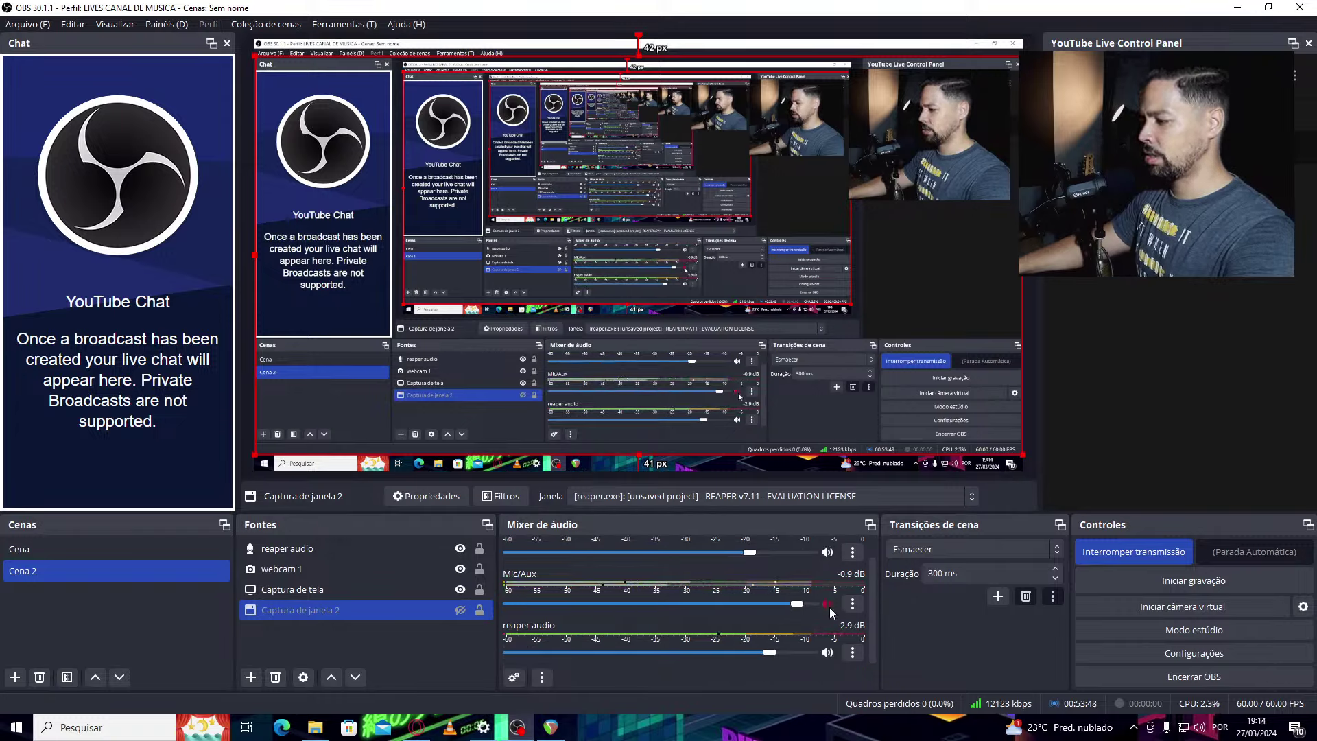
{"action": "left_click", "coordinate": [828, 606]}
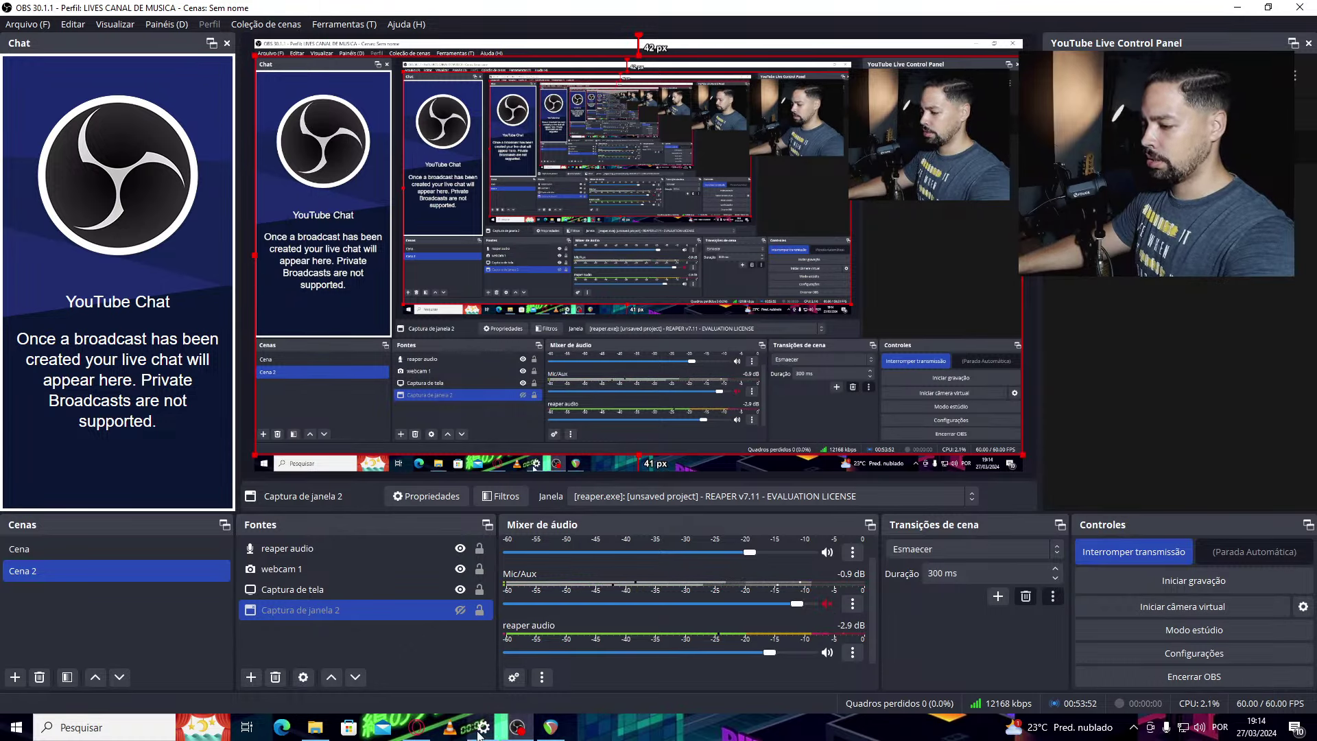
Return to REAPER and place the edit cursor at 8.3.00
{"action": "left_click", "coordinate": [417, 727]}
{"action": "left_click", "coordinate": [550, 727]}
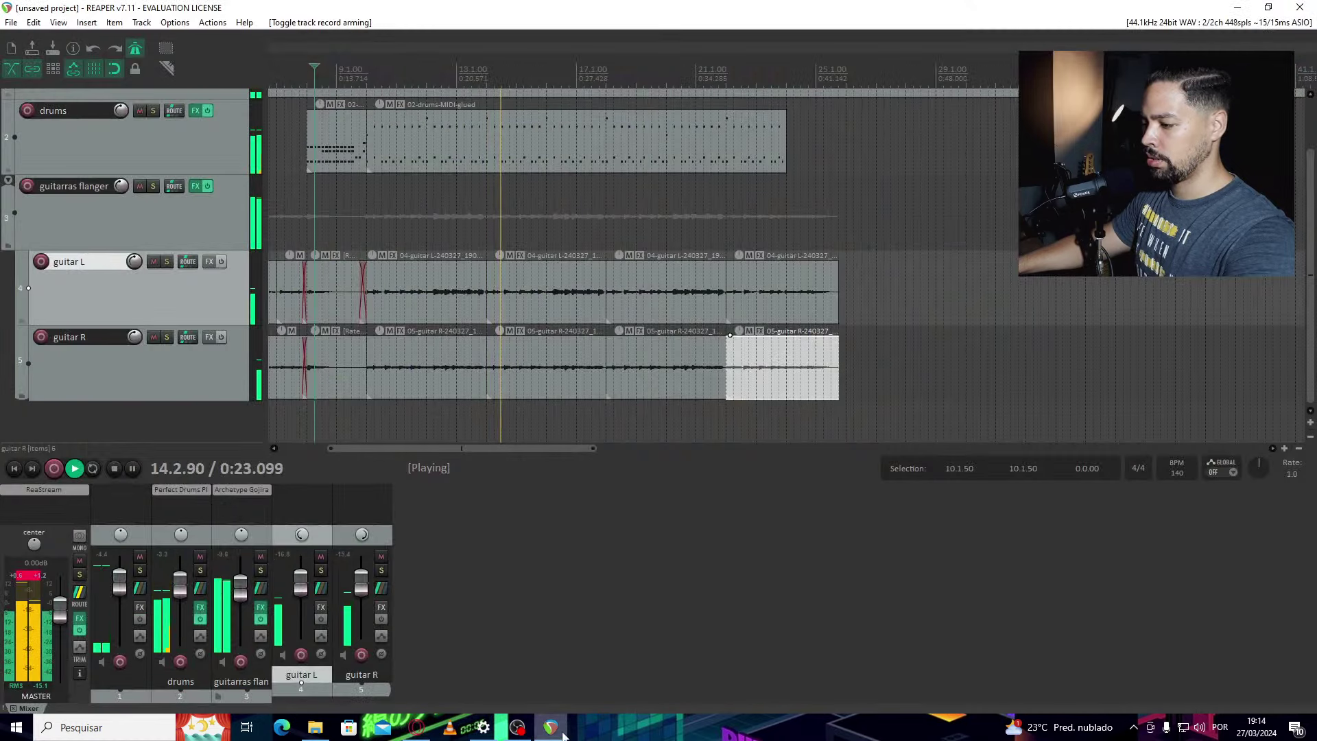
{"action": "left_click", "coordinate": [332, 79]}
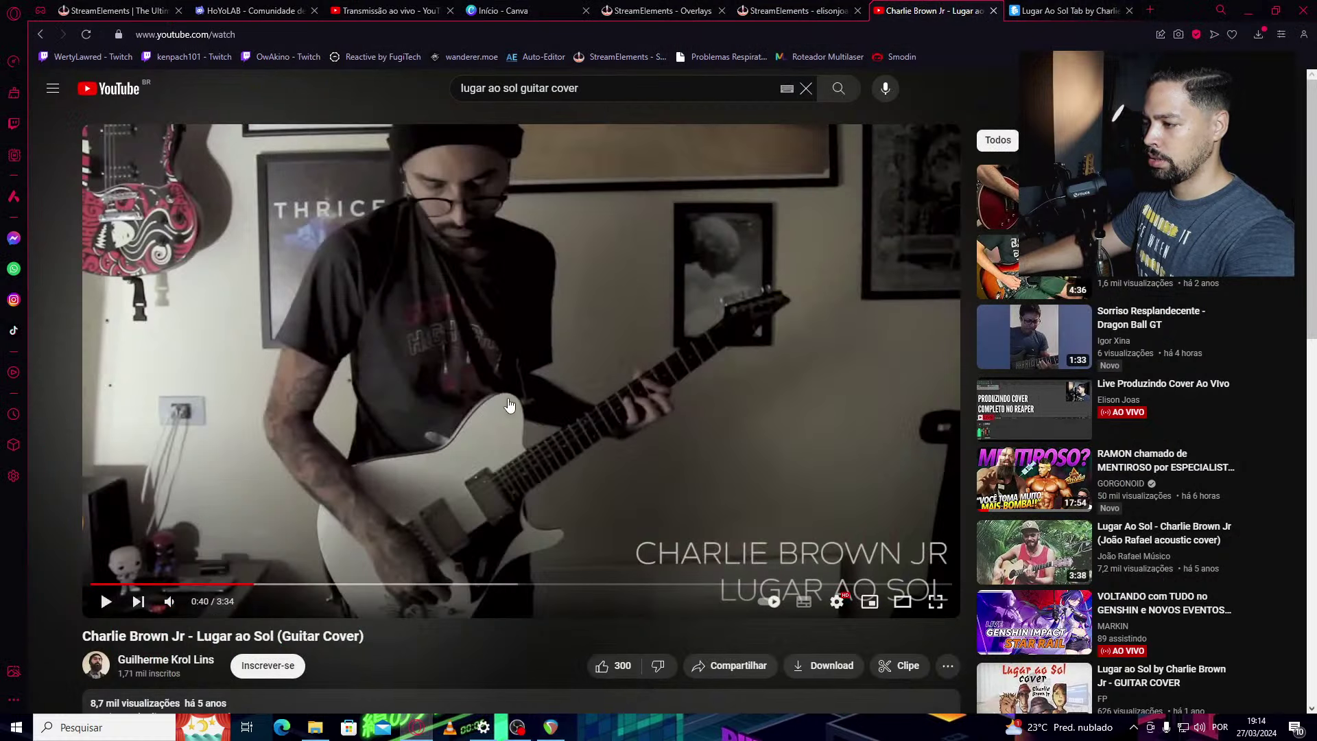
Play a moment of the YouTube video "Charlie Brown Jr - Lugar ao Sol (Guitar Cover)" from 0:40, check the OBS mixer and return to REAPER
{"action": "left_click", "coordinate": [417, 727]}
{"action": "left_click", "coordinate": [509, 392]}
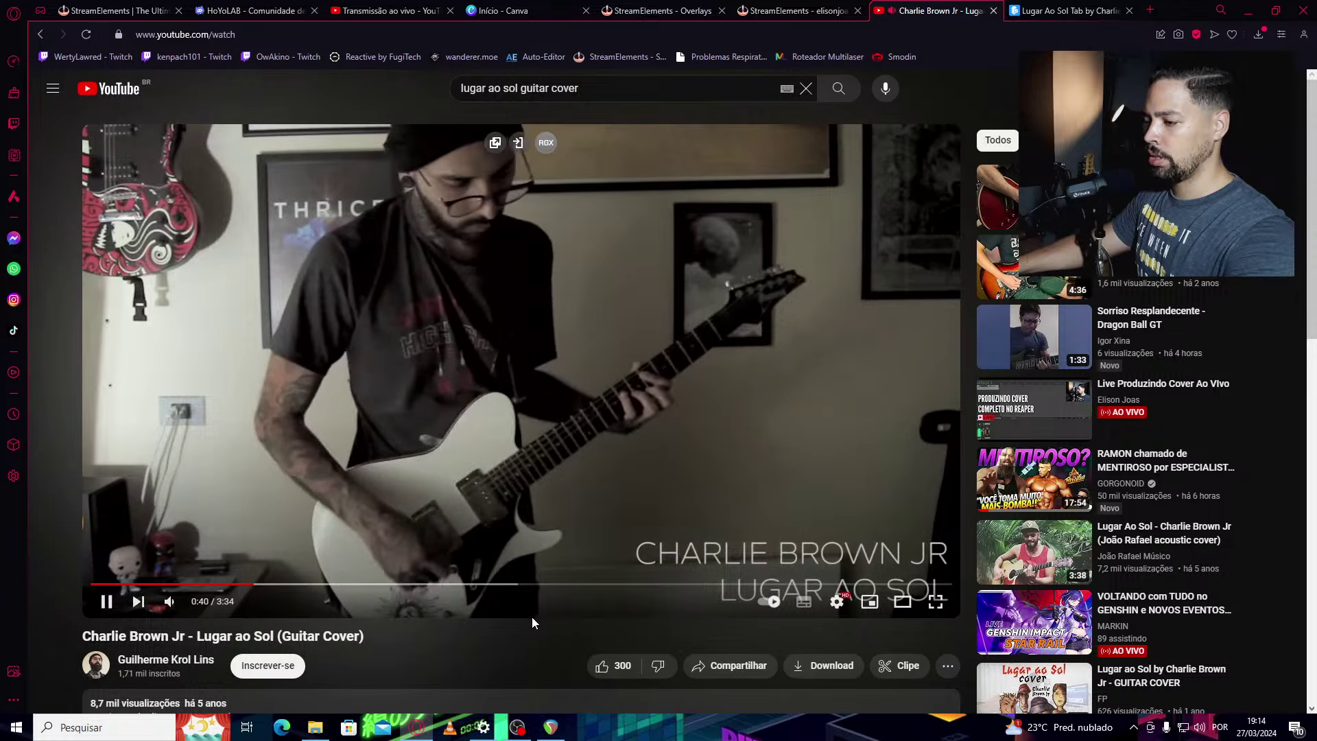
{"action": "left_click", "coordinate": [523, 731]}
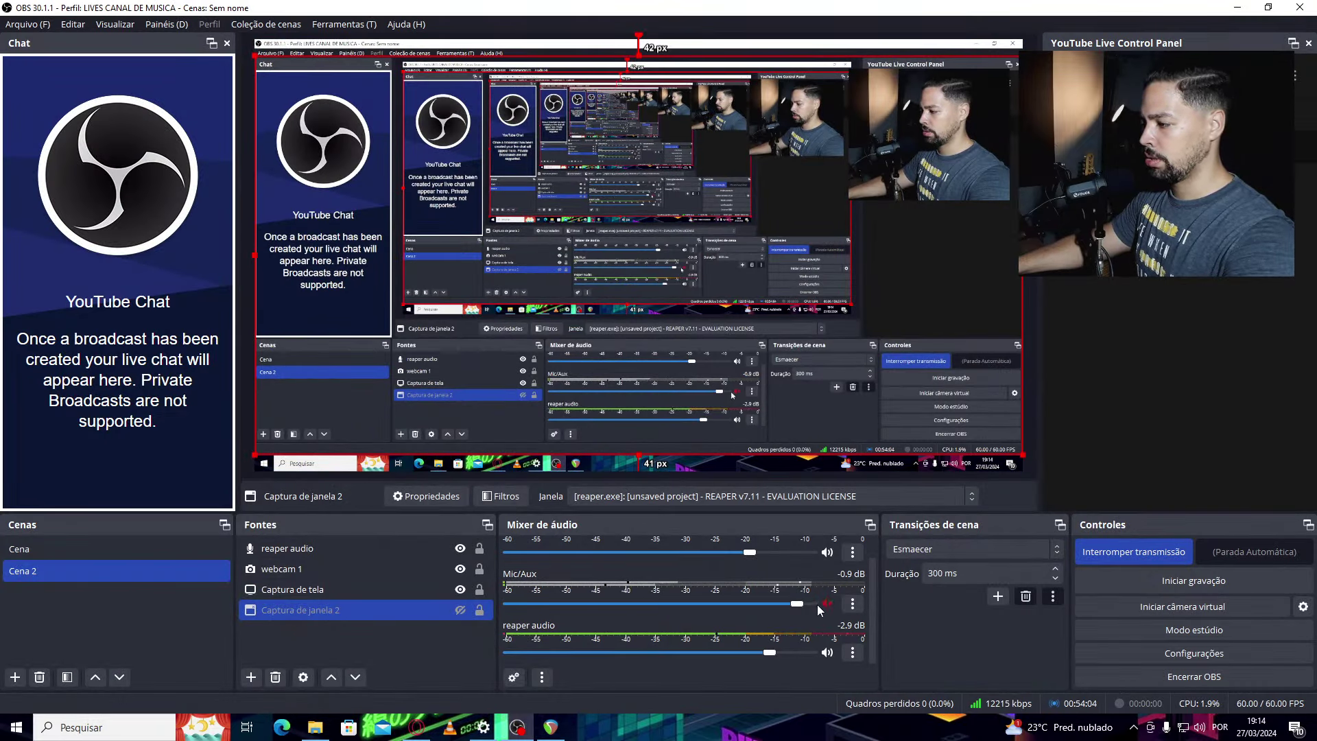
{"action": "left_click", "coordinate": [551, 727]}
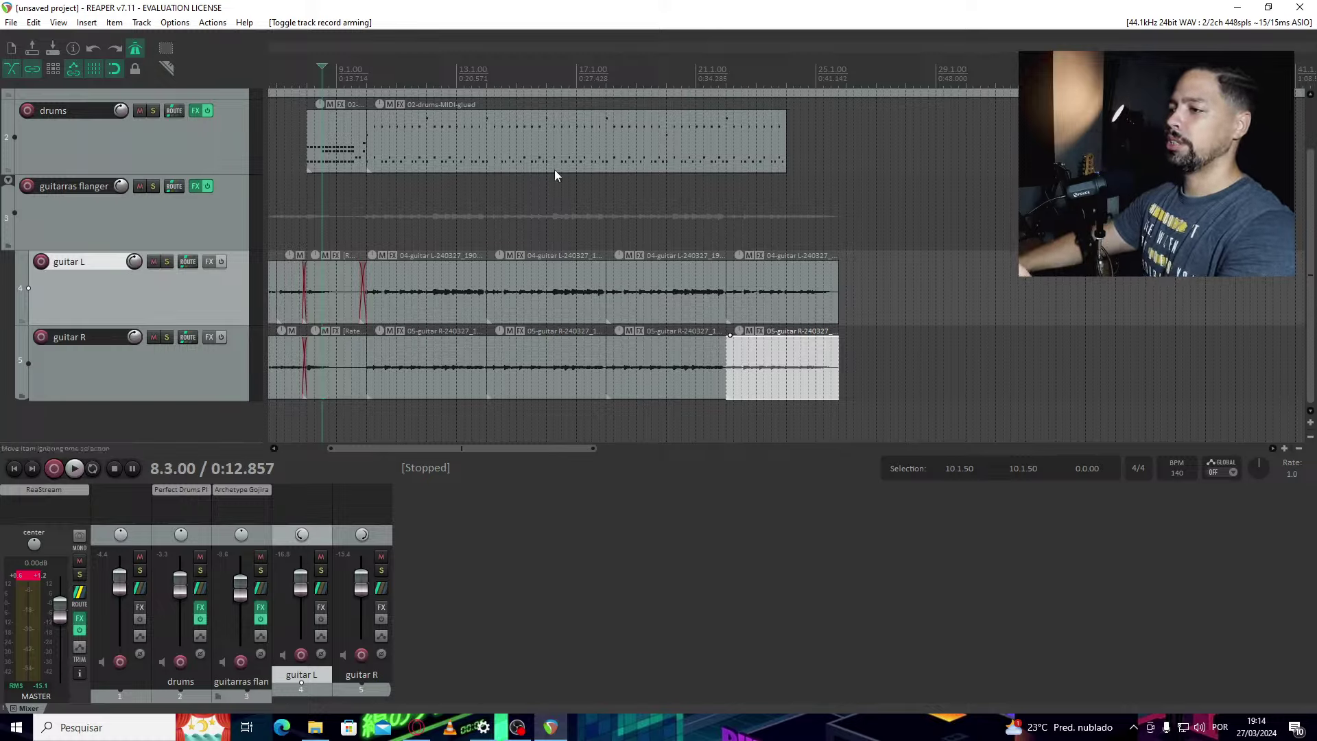
Switch to the Songsterr page in the browser and show the Drums track of "Lugar Ao Sol"
{"action": "left_click", "coordinate": [417, 727]}
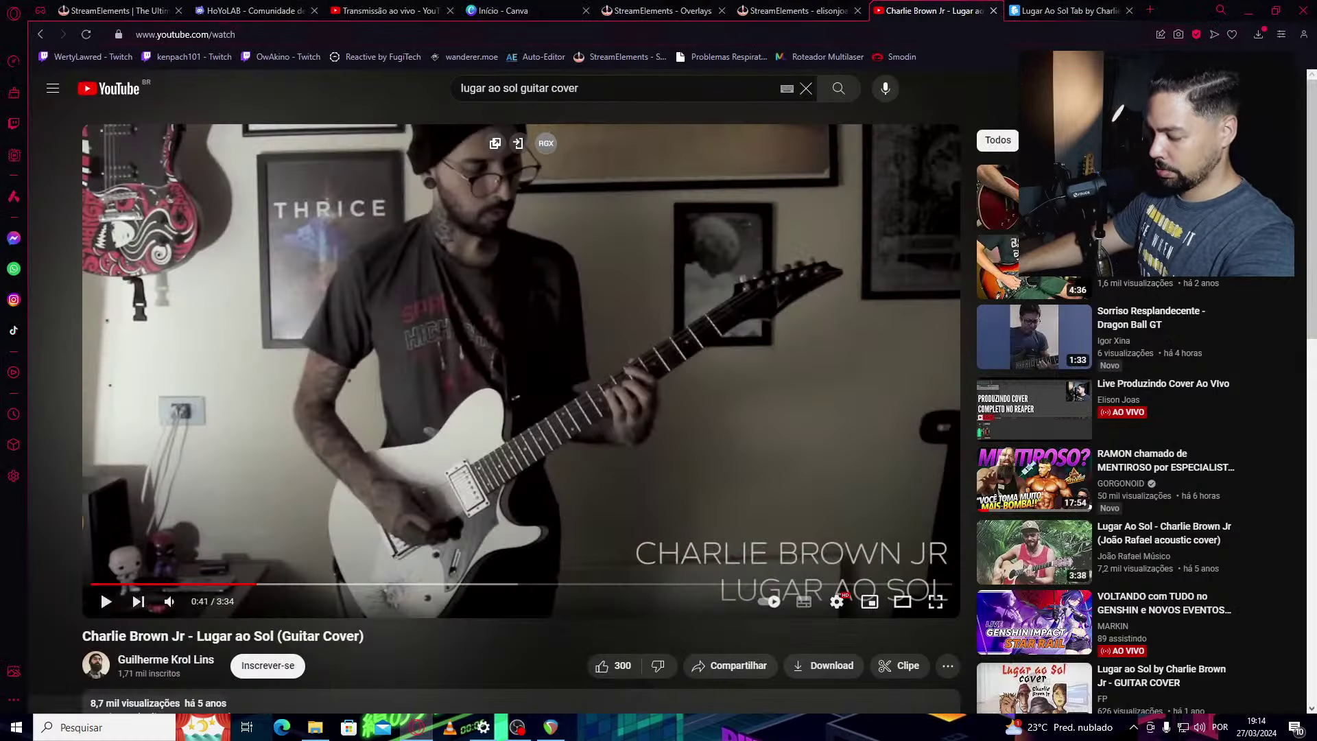
{"action": "left_click", "coordinate": [1070, 11]}
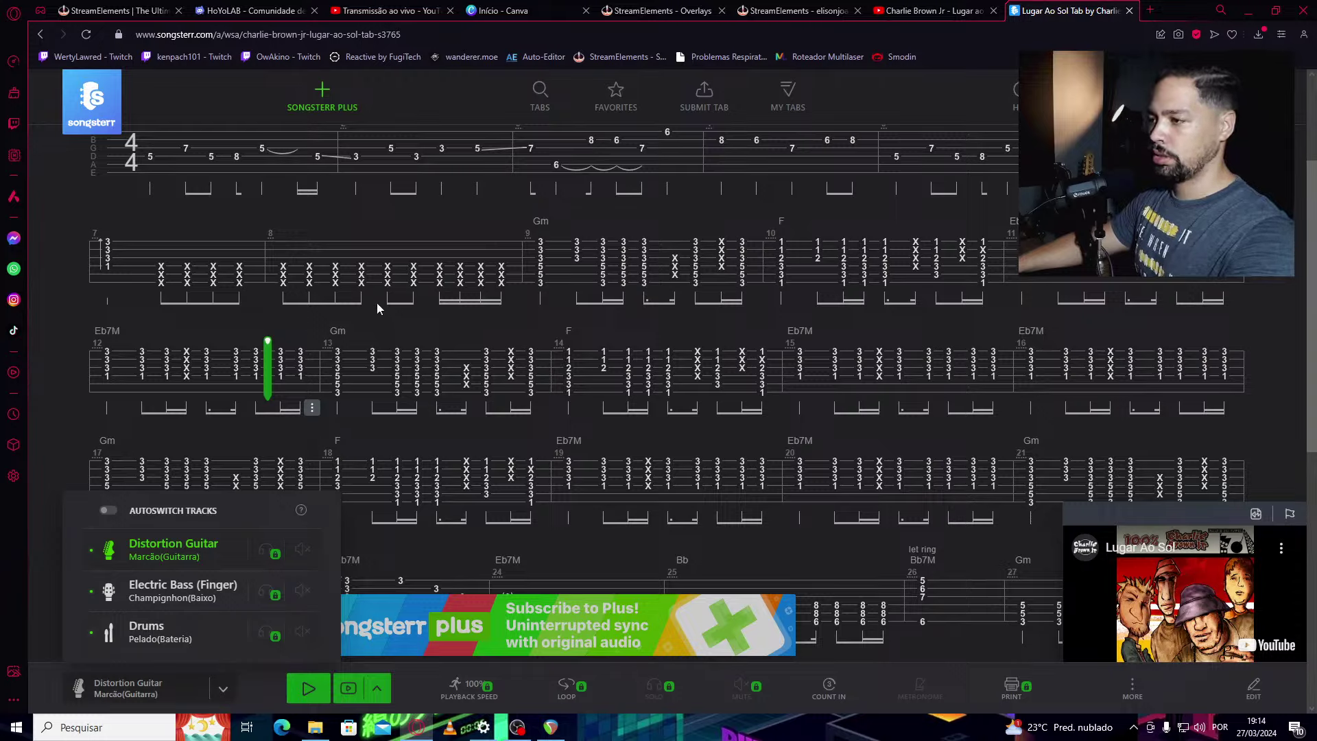
{"action": "left_click", "coordinate": [225, 688]}
{"action": "mouse_move", "coordinate": [199, 614]}
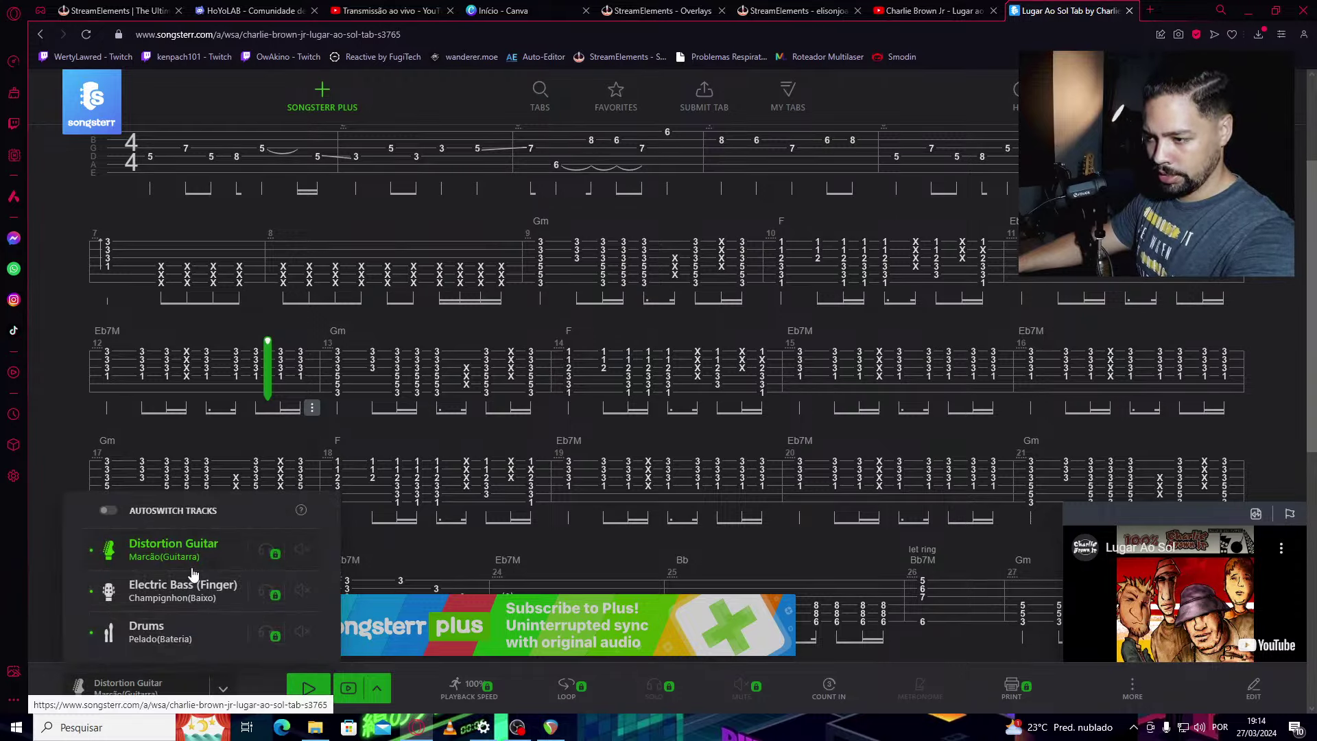
{"action": "left_click", "coordinate": [190, 645]}
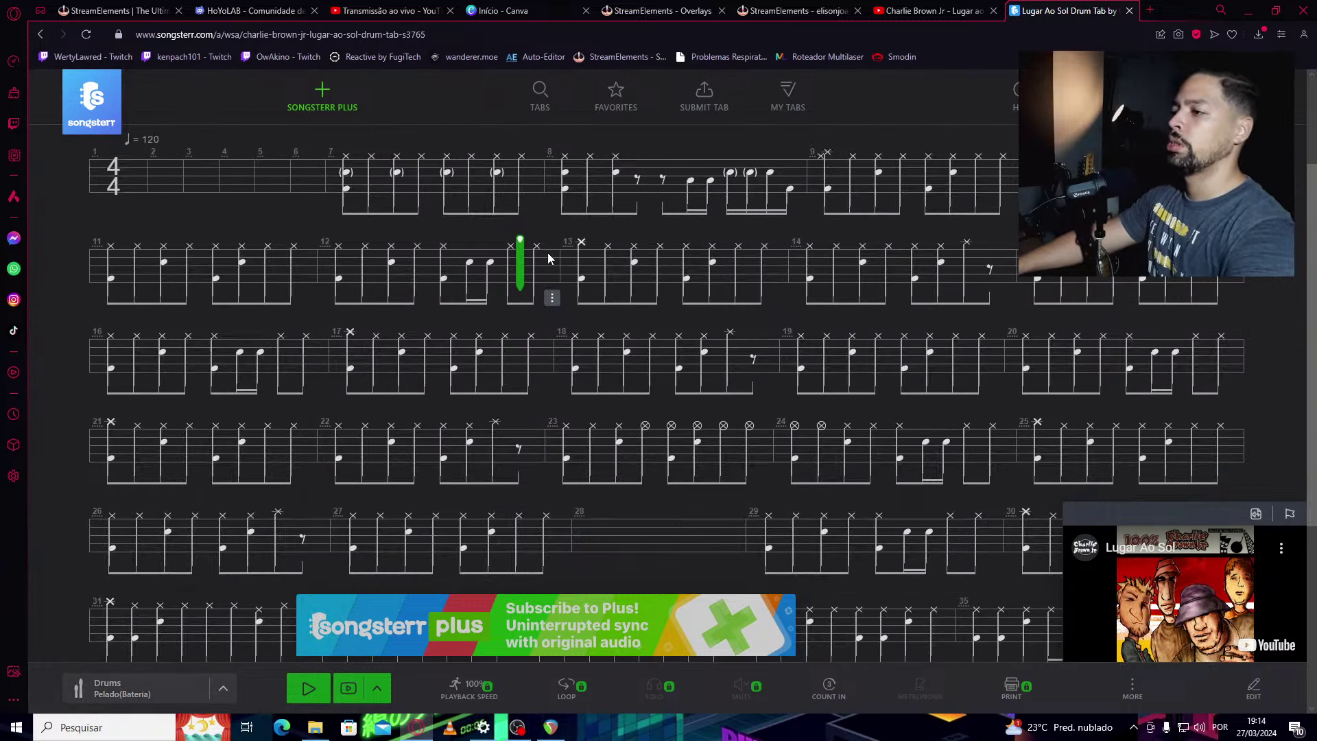
Play the drum tab and replay the passage around bars 21 to 23 to study its drum pattern
{"action": "key", "text": "space"}
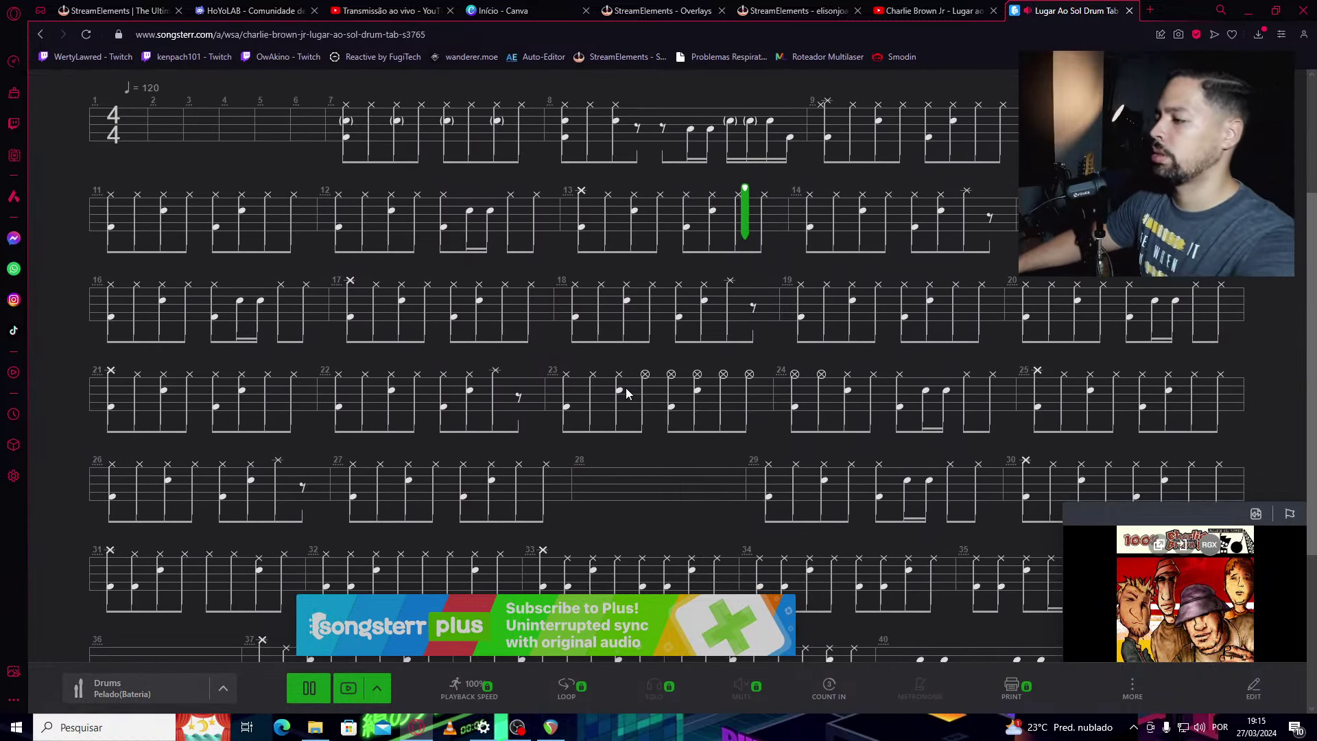
{"action": "left_click", "coordinate": [496, 406]}
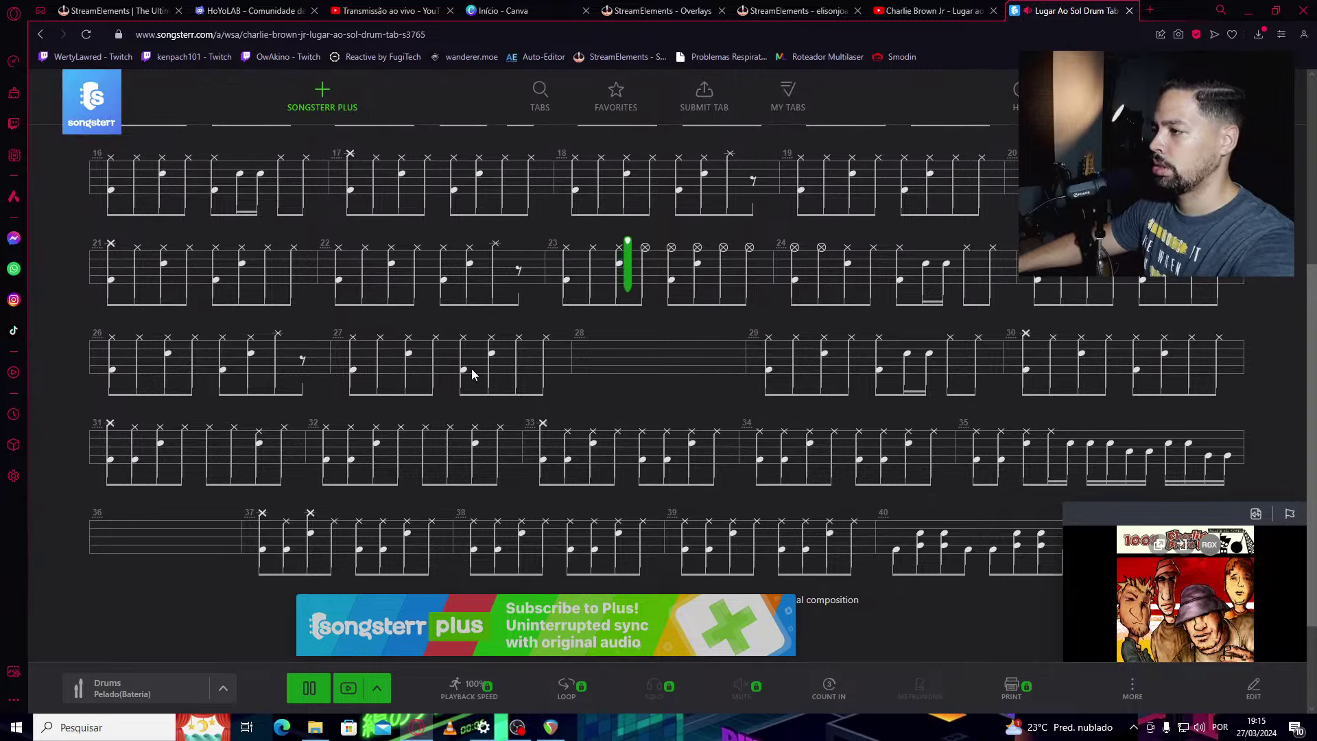
{"action": "left_click", "coordinate": [258, 274]}
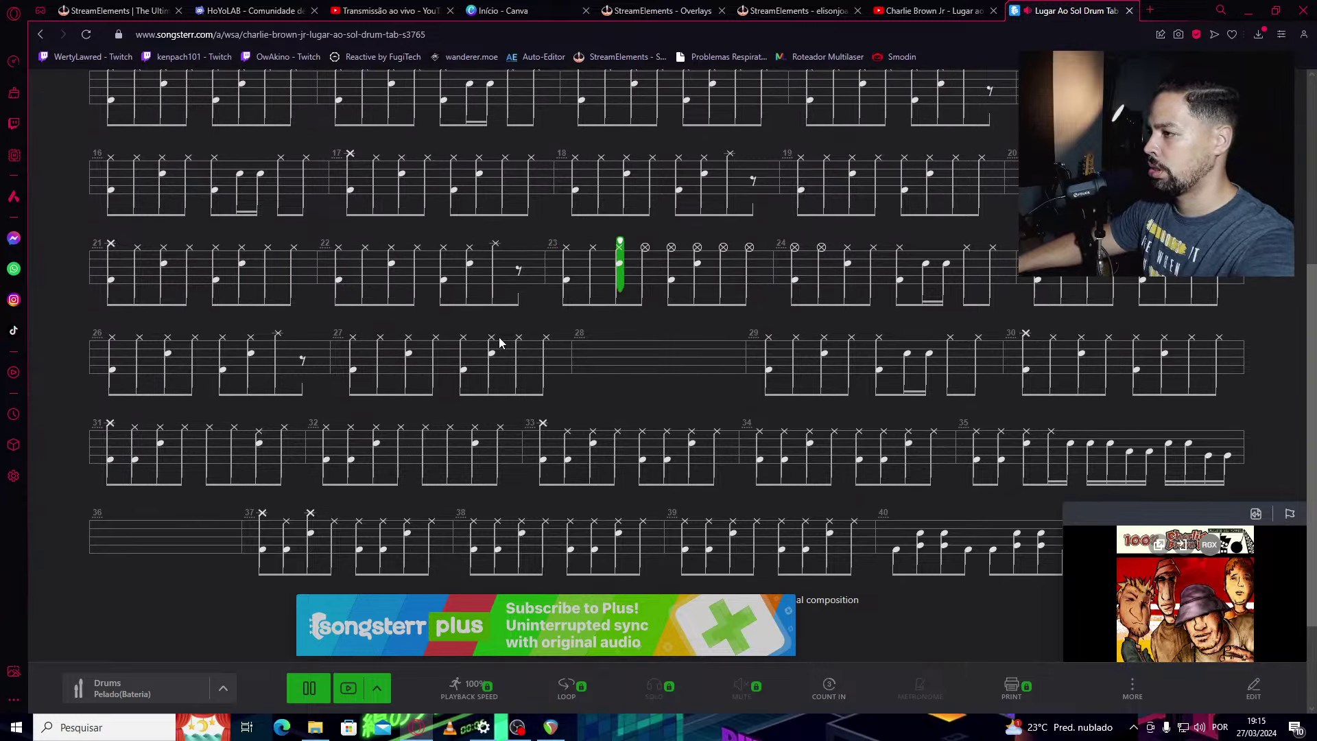
{"action": "left_click", "coordinate": [375, 278]}
{"action": "scroll", "coordinate": [405, 280], "scroll_direction": "up", "scroll_amount": 1}
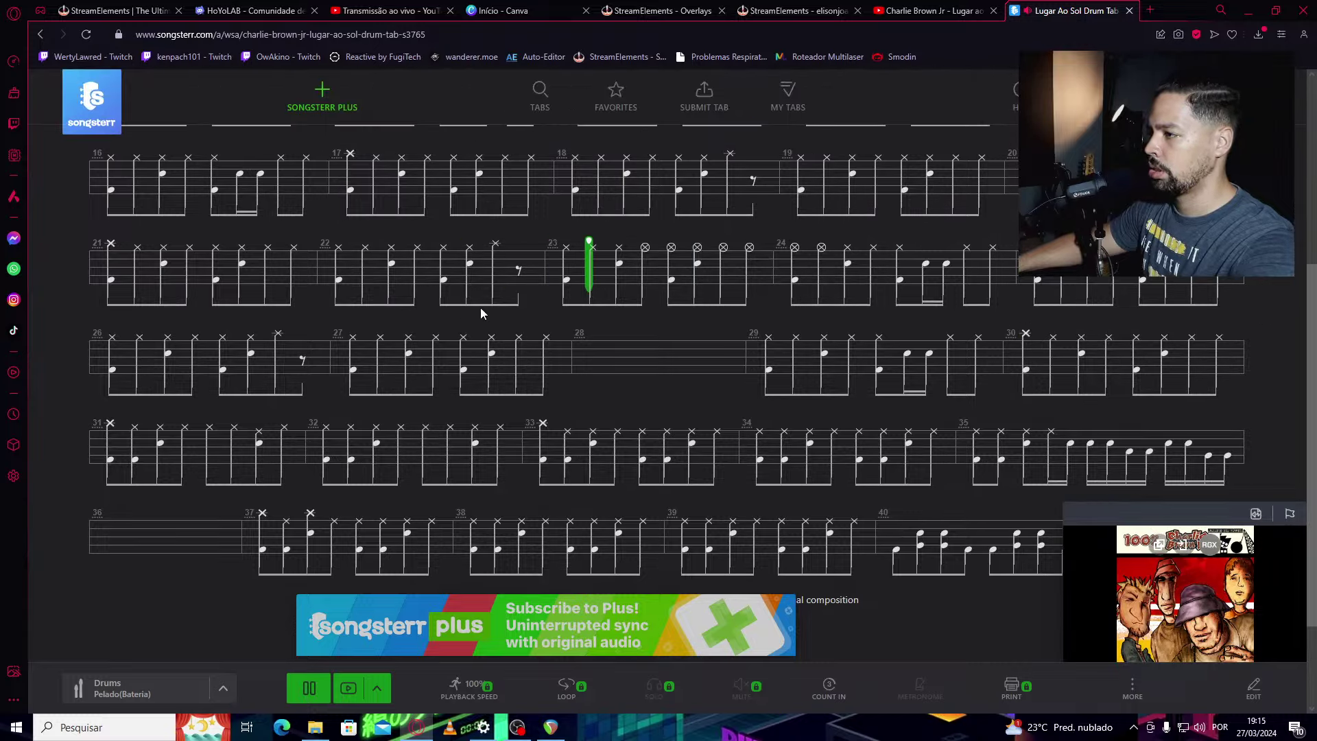
{"action": "left_click", "coordinate": [552, 277]}
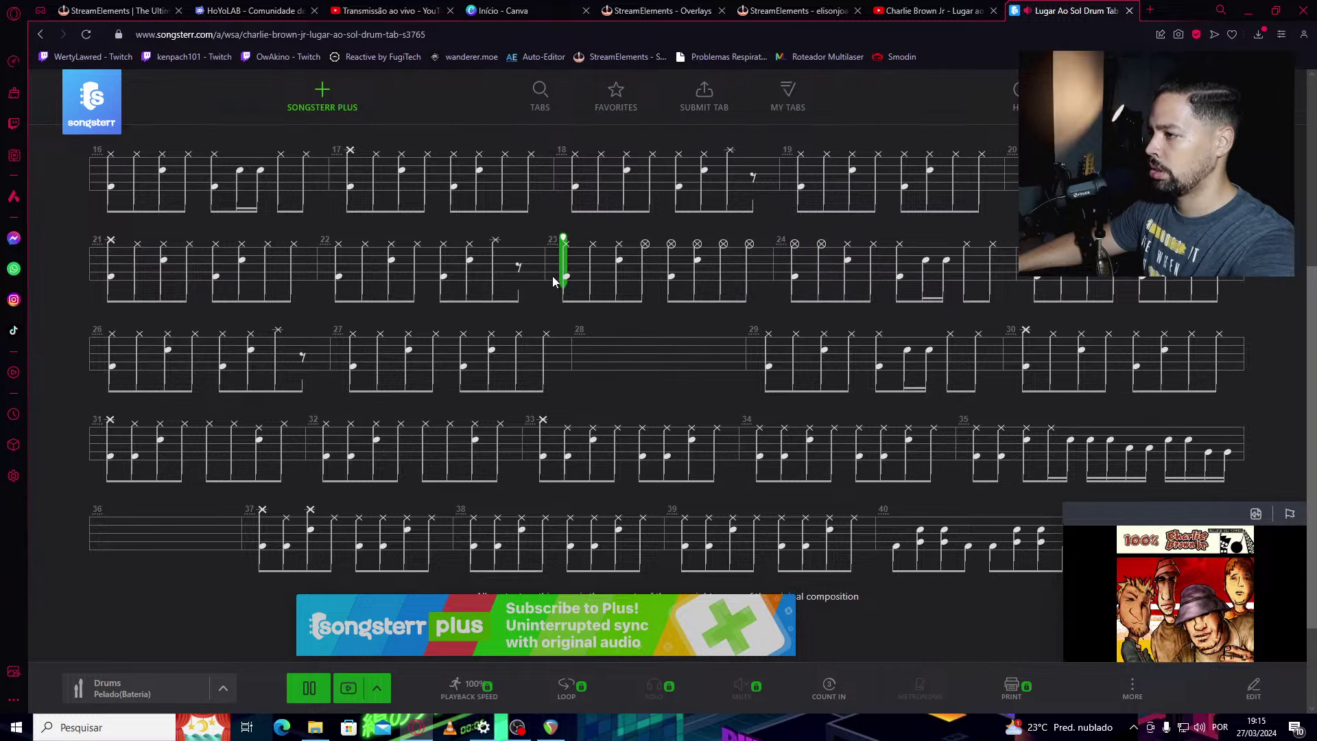
{"action": "scroll", "coordinate": [563, 302], "scroll_direction": "up", "scroll_amount": 2}
{"action": "left_click", "coordinate": [553, 347]}
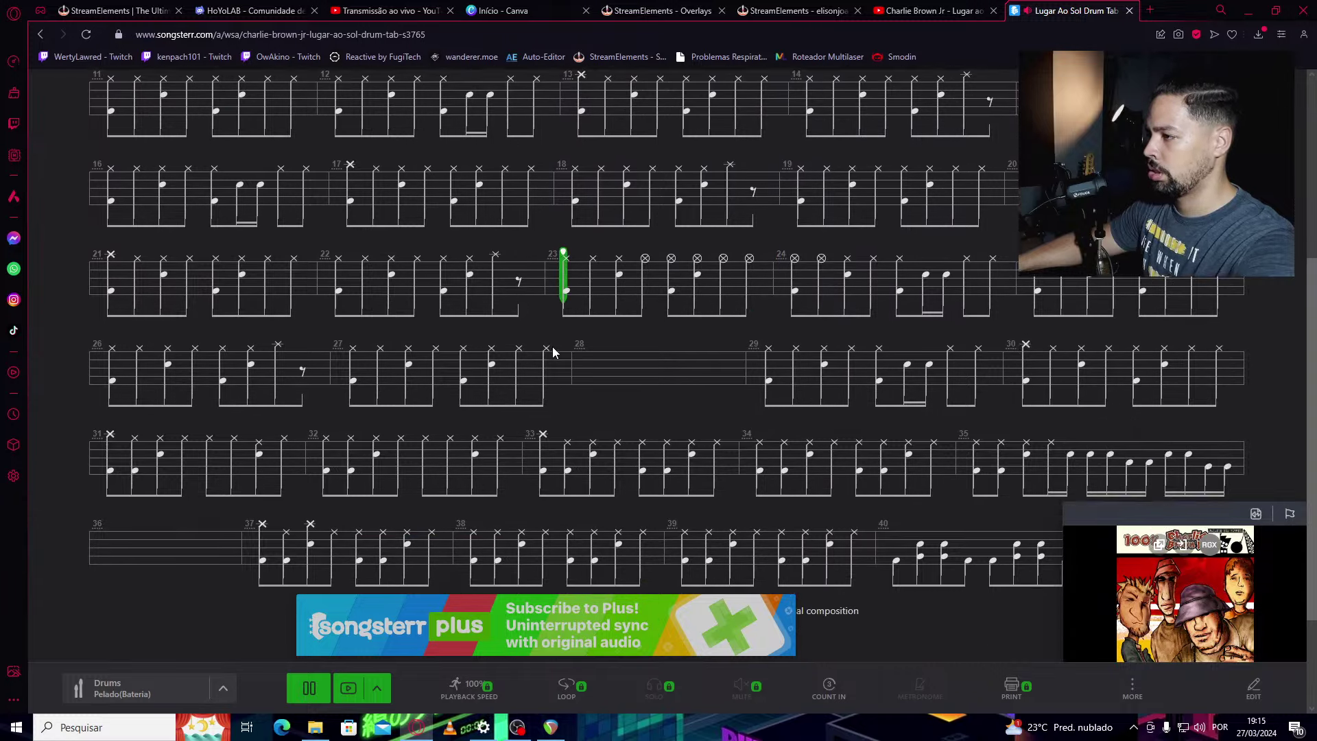
In REAPER, move the edit cursor to 24.1.00 and draw an empty MIDI item on the drums track from there to 25.4.00
{"action": "left_click", "coordinate": [551, 727]}
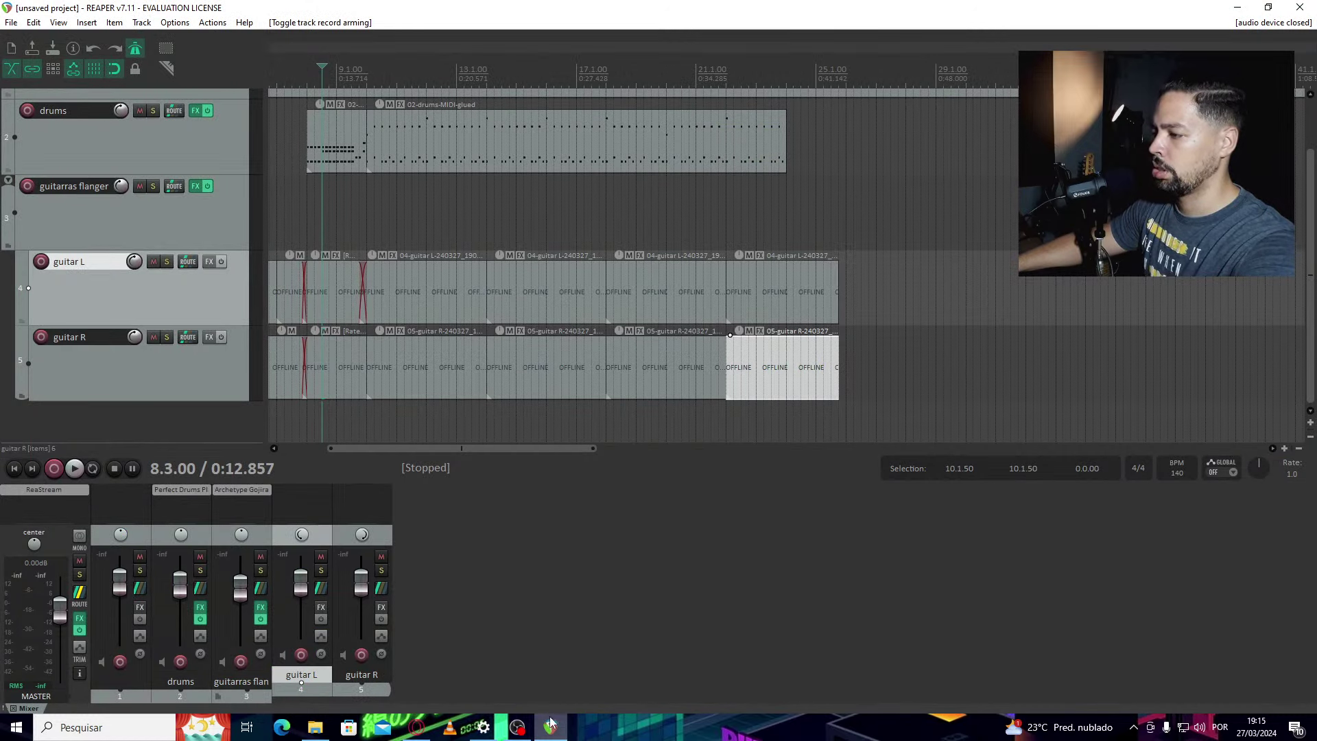
{"action": "left_click", "coordinate": [785, 94]}
{"action": "scroll", "coordinate": [782, 163], "scroll_direction": "up", "scroll_amount": 2}
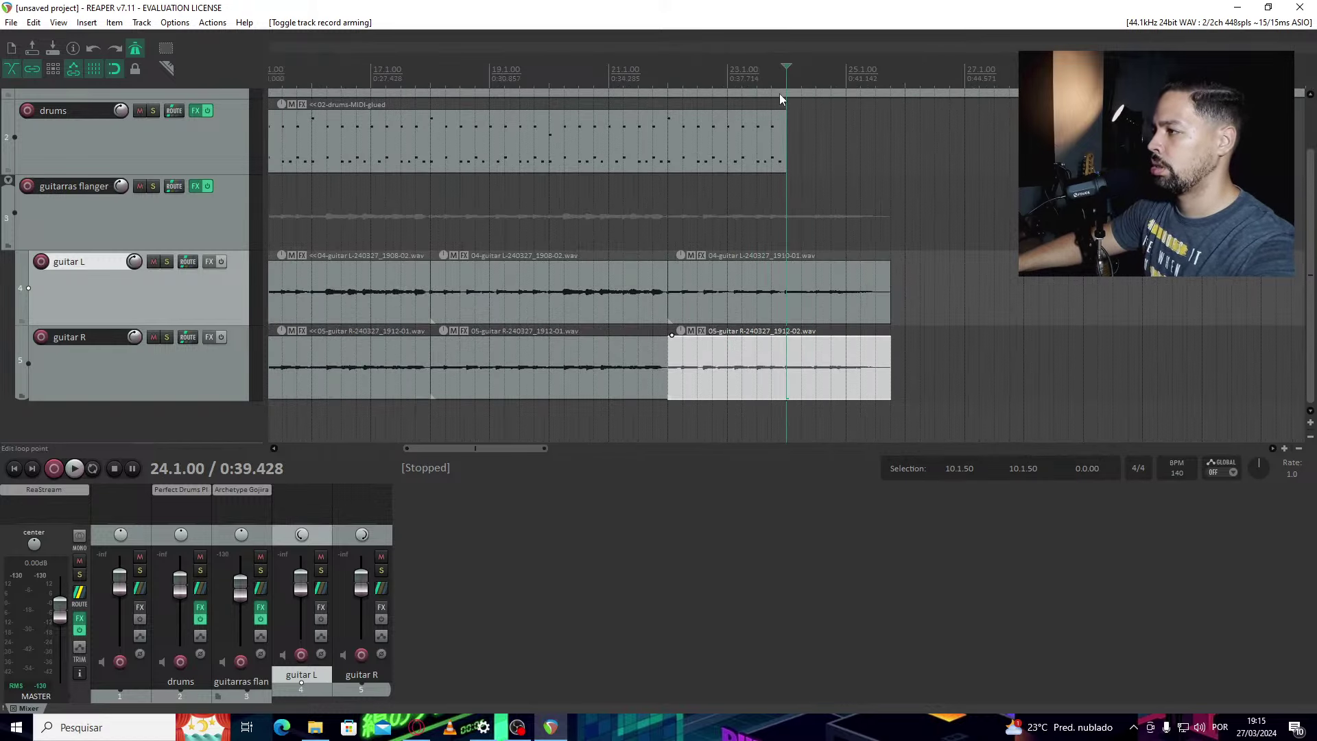
{"action": "left_click_drag", "start_coordinate": [788, 151], "coordinate": [891, 163]}
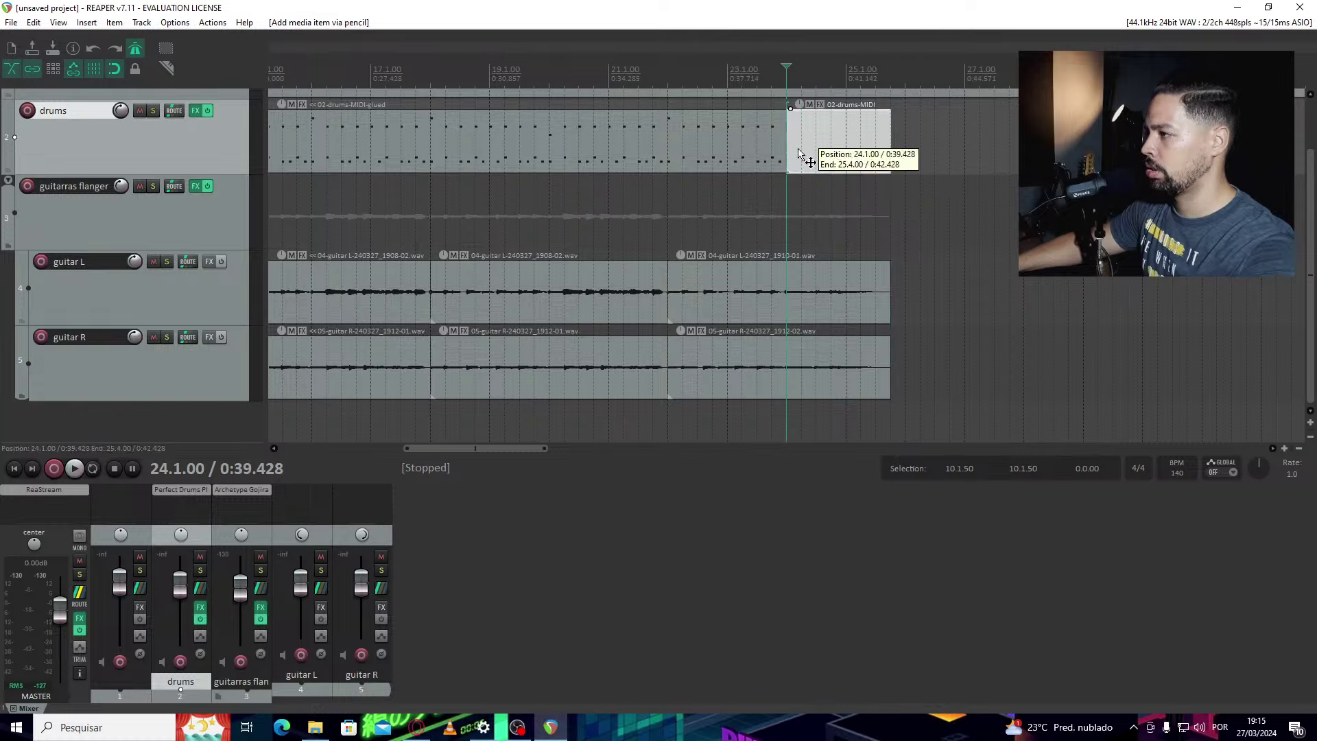
Open the new drums item in the MIDI editor, add a C2 kick note at 24.1.00, lengthen it to about a quarter beat and audition it
{"action": "scroll", "coordinate": [799, 148], "scroll_direction": "up", "scroll_amount": 2}
{"action": "double_click", "coordinate": [769, 144]}
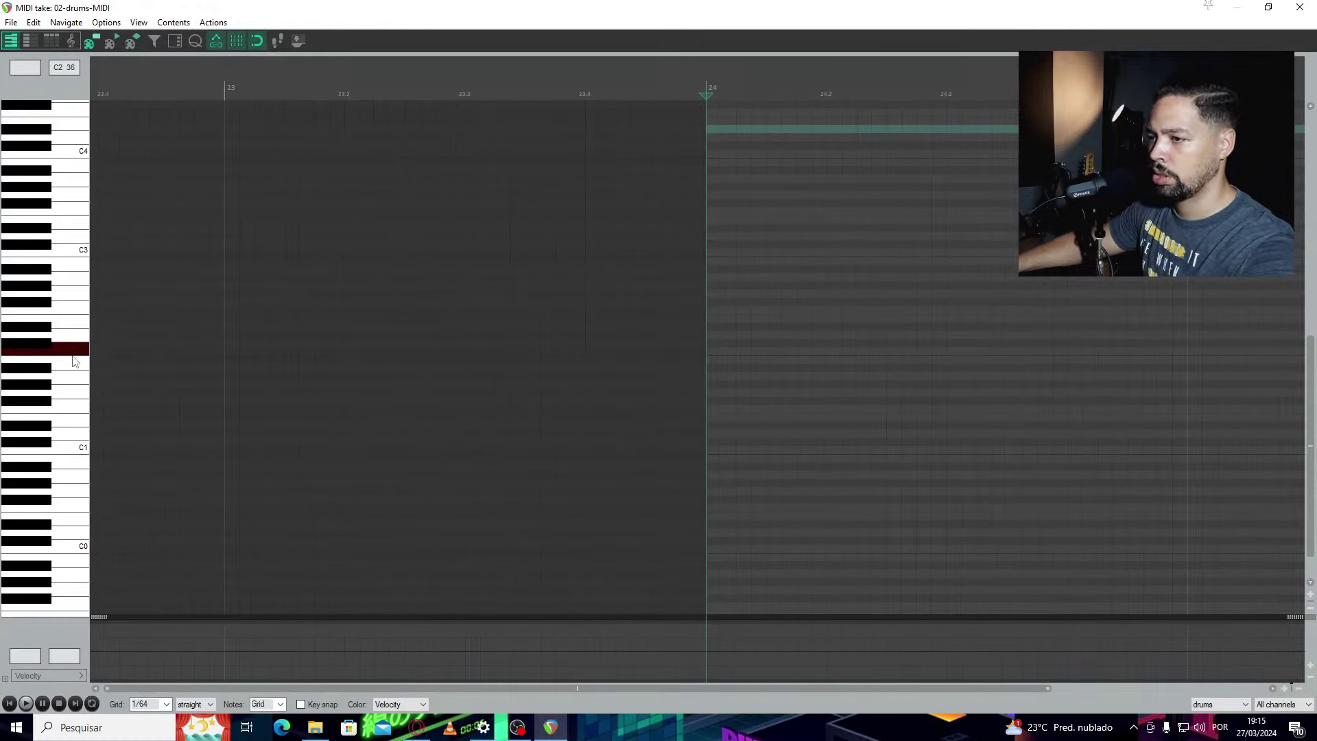
{"action": "left_click", "coordinate": [711, 351]}
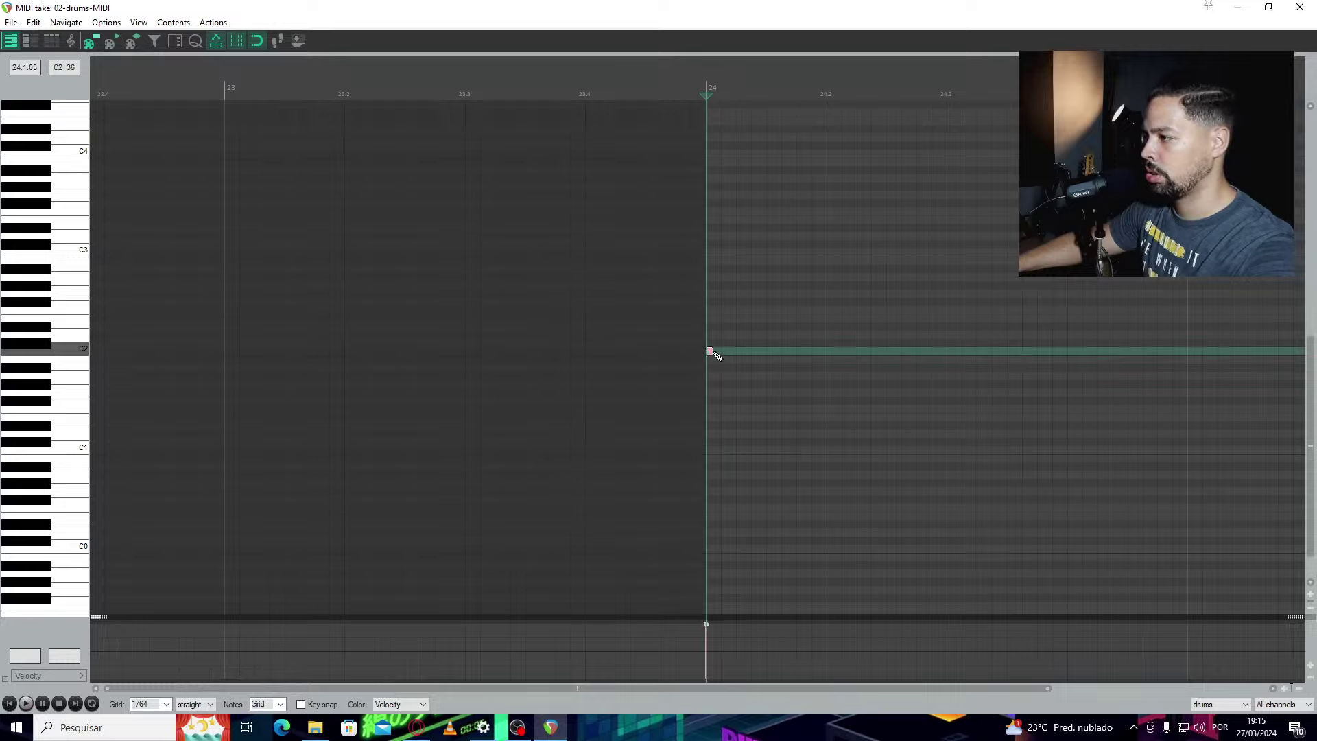
{"action": "left_click_drag", "start_coordinate": [727, 353], "coordinate": [735, 353]}
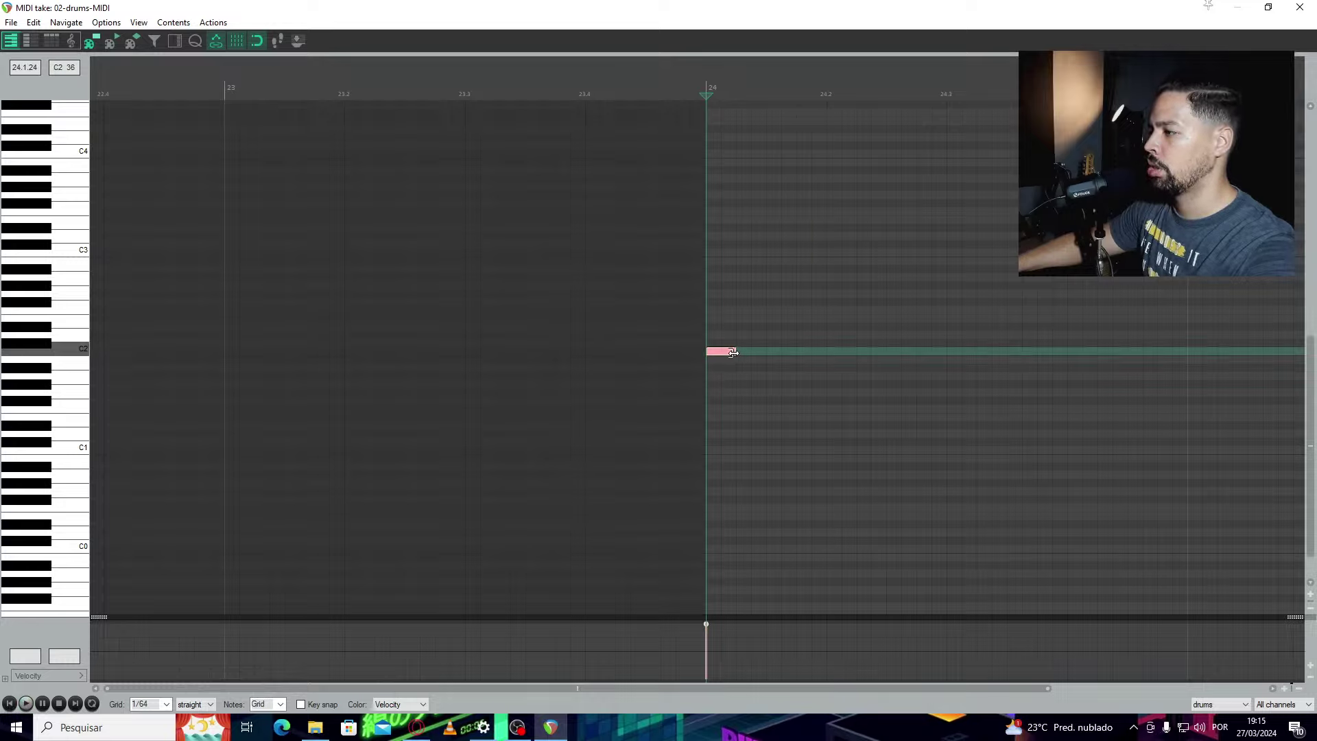
{"action": "key", "text": "space"}
{"action": "key", "text": "space"}
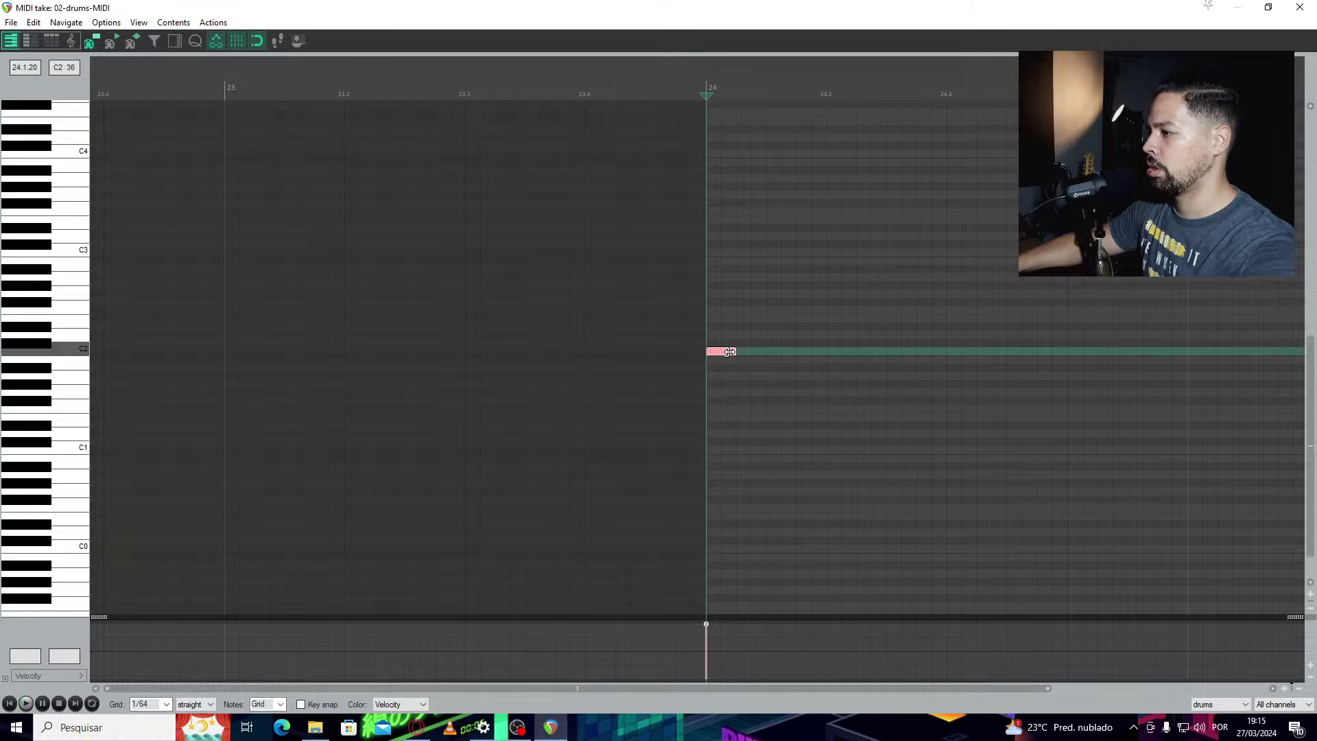
Switch to the Songsterr drum tab, replay bar 23 to study its kick and snare pattern, and return to the REAPER MIDI editor
{"action": "left_click", "coordinate": [417, 727]}
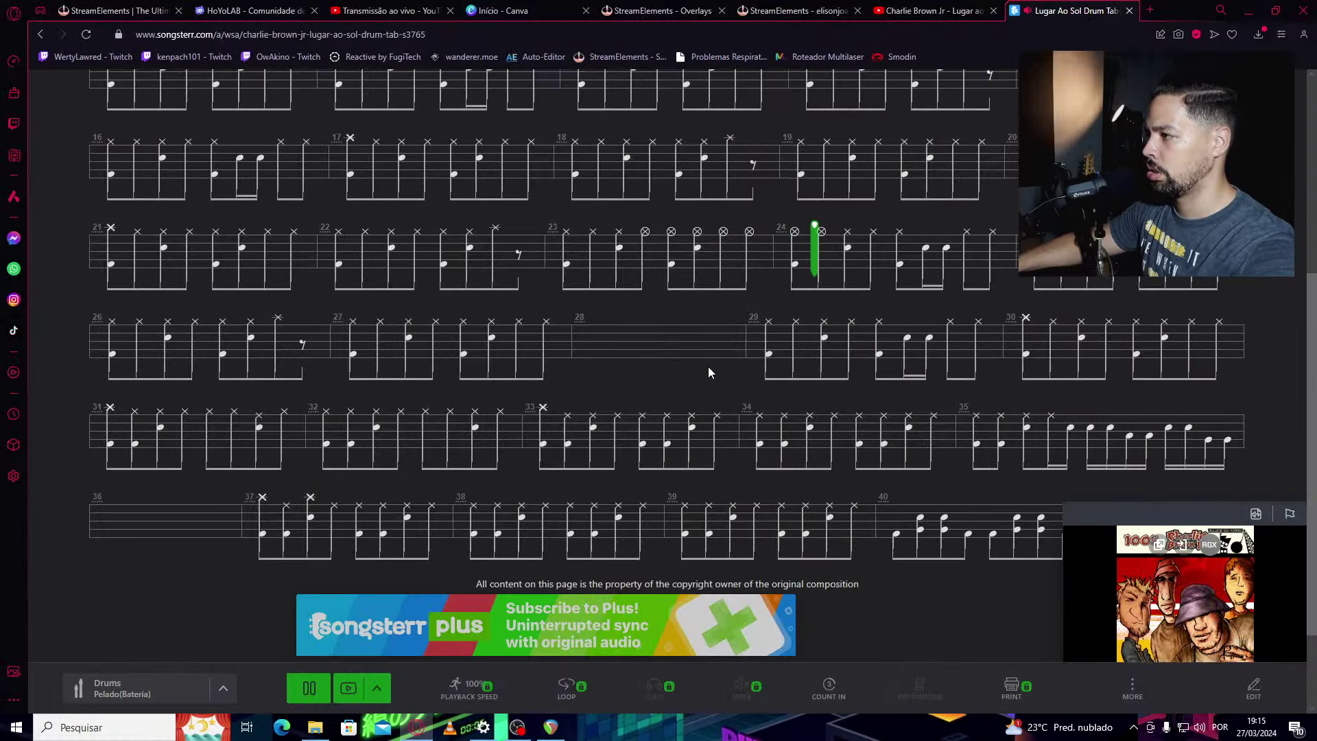
{"action": "left_click", "coordinate": [570, 269]}
{"action": "scroll", "coordinate": [573, 282], "scroll_direction": "up", "scroll_amount": 1}
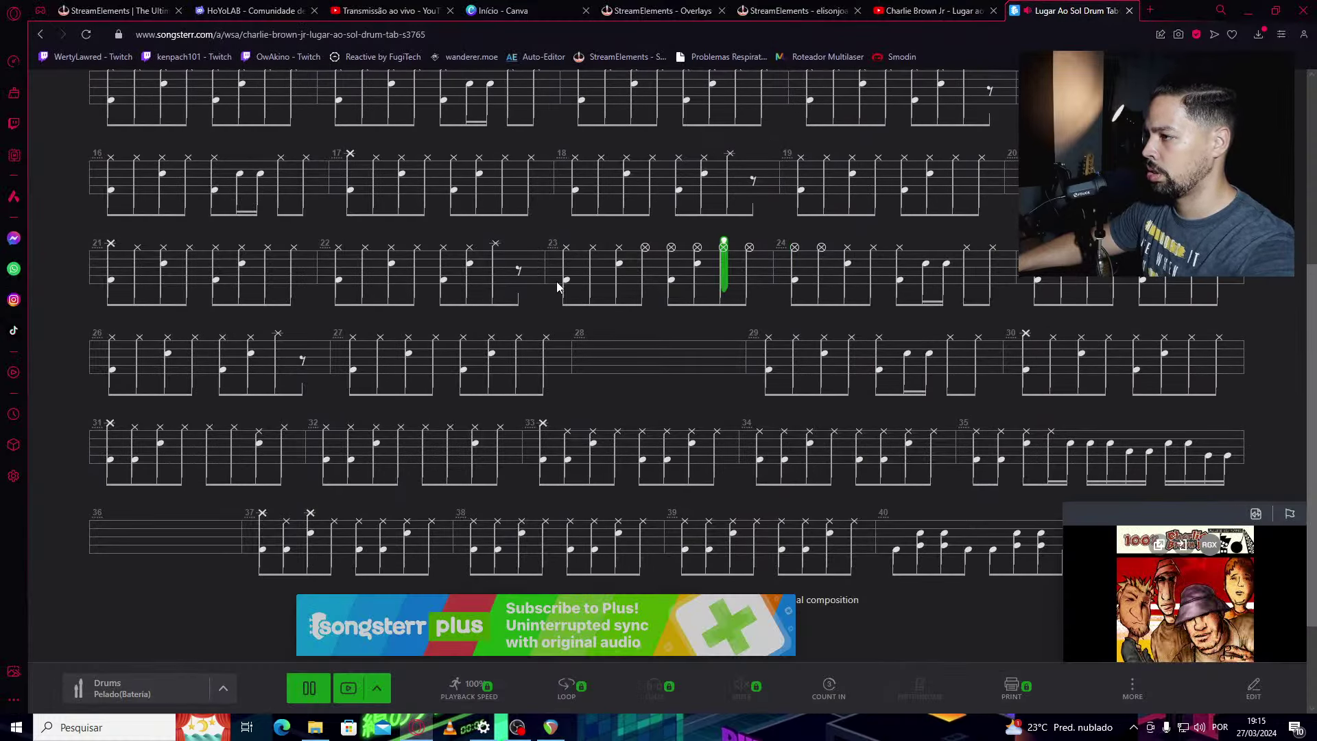
{"action": "left_click", "coordinate": [557, 281]}
{"action": "left_click", "coordinate": [561, 227]}
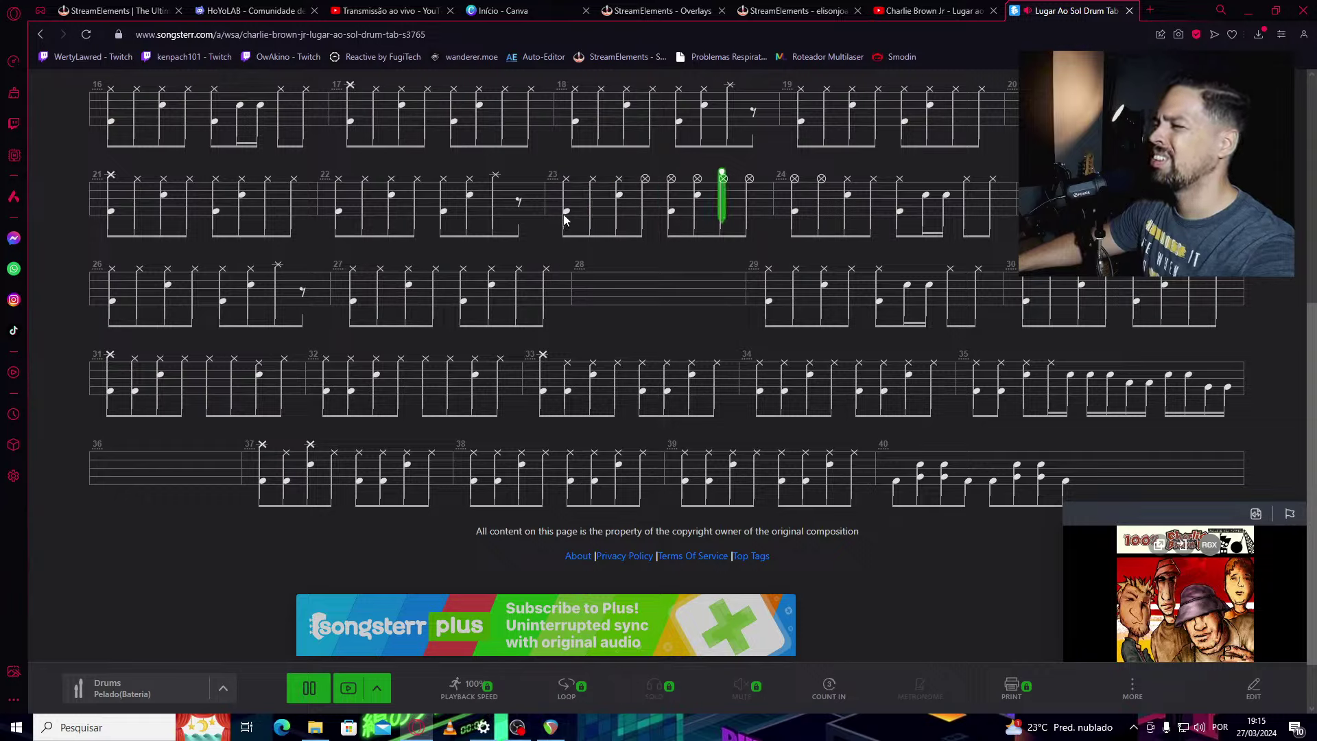
{"action": "left_click", "coordinate": [563, 219]}
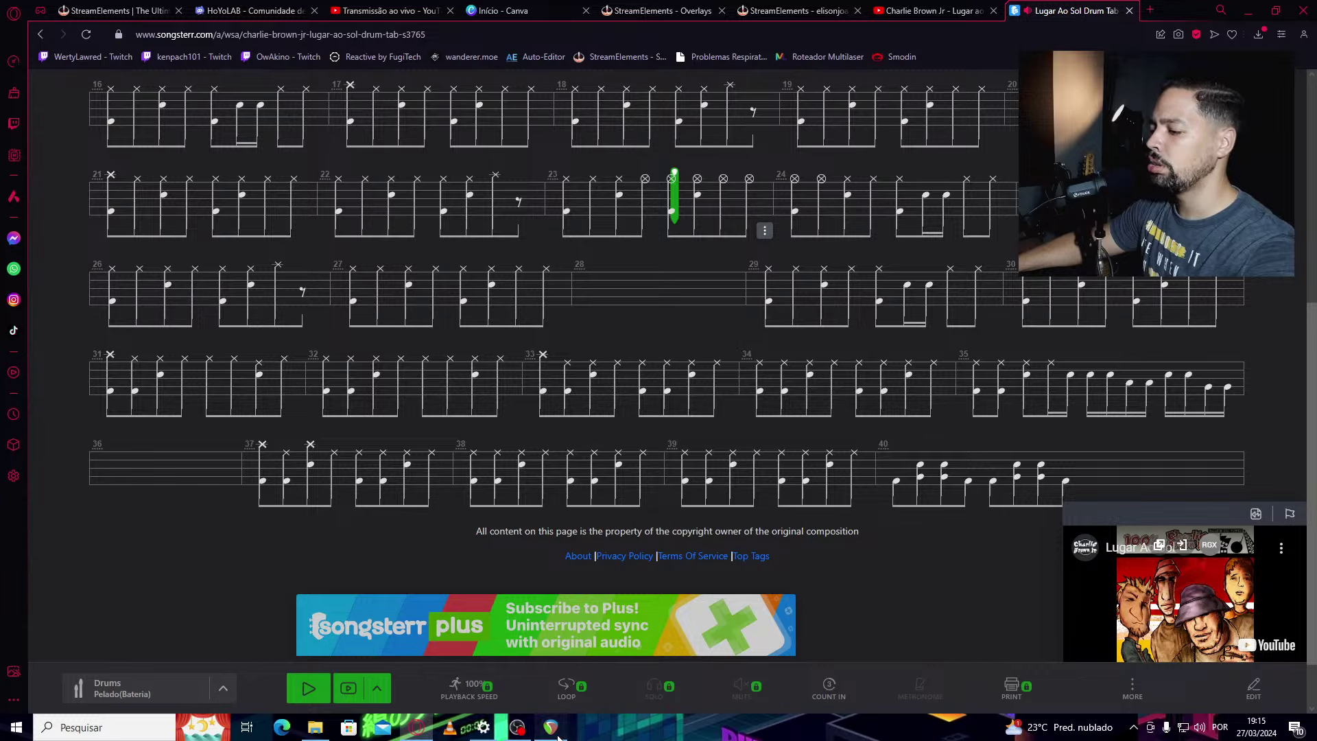
{"action": "key", "text": "alt+Tab"}
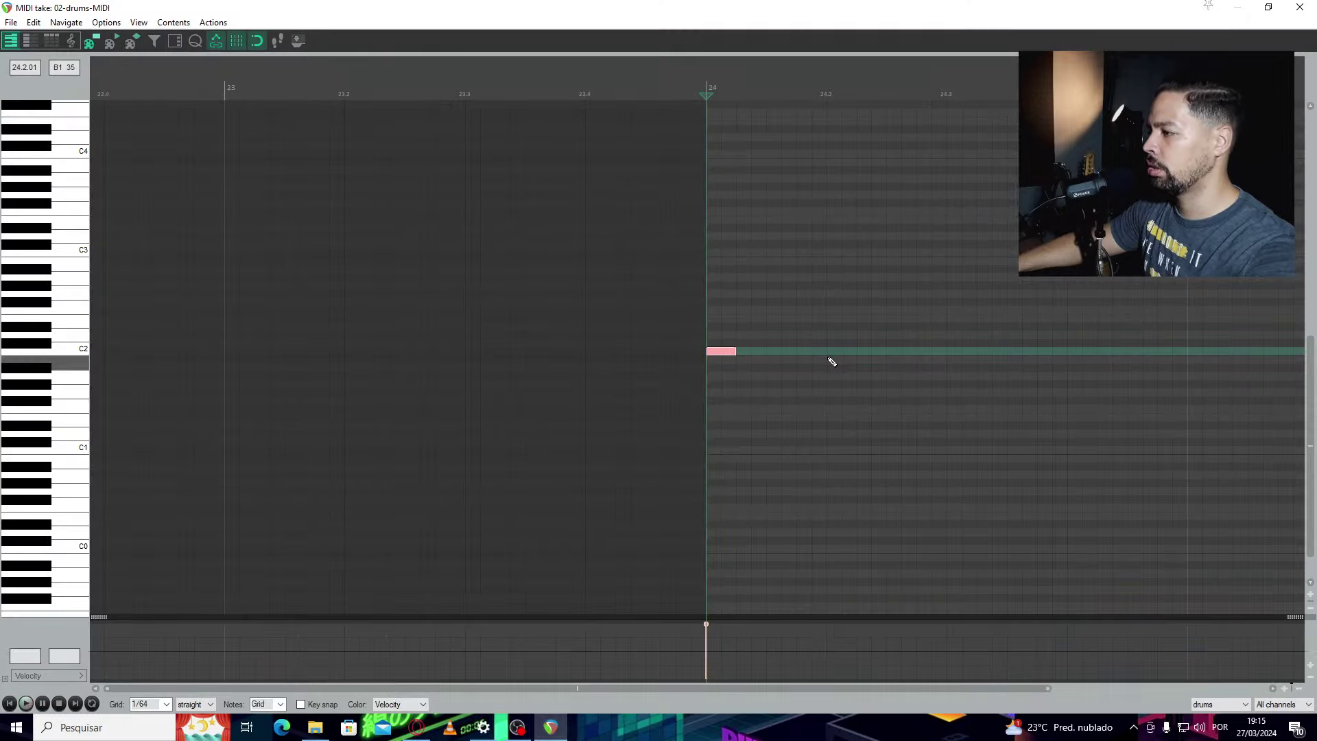
Add a C2 kick note at 24.2.50 and a D2 snare note at 24.3.00, auditioning the pattern
{"action": "key", "text": "space"}
{"action": "key", "text": "space"}
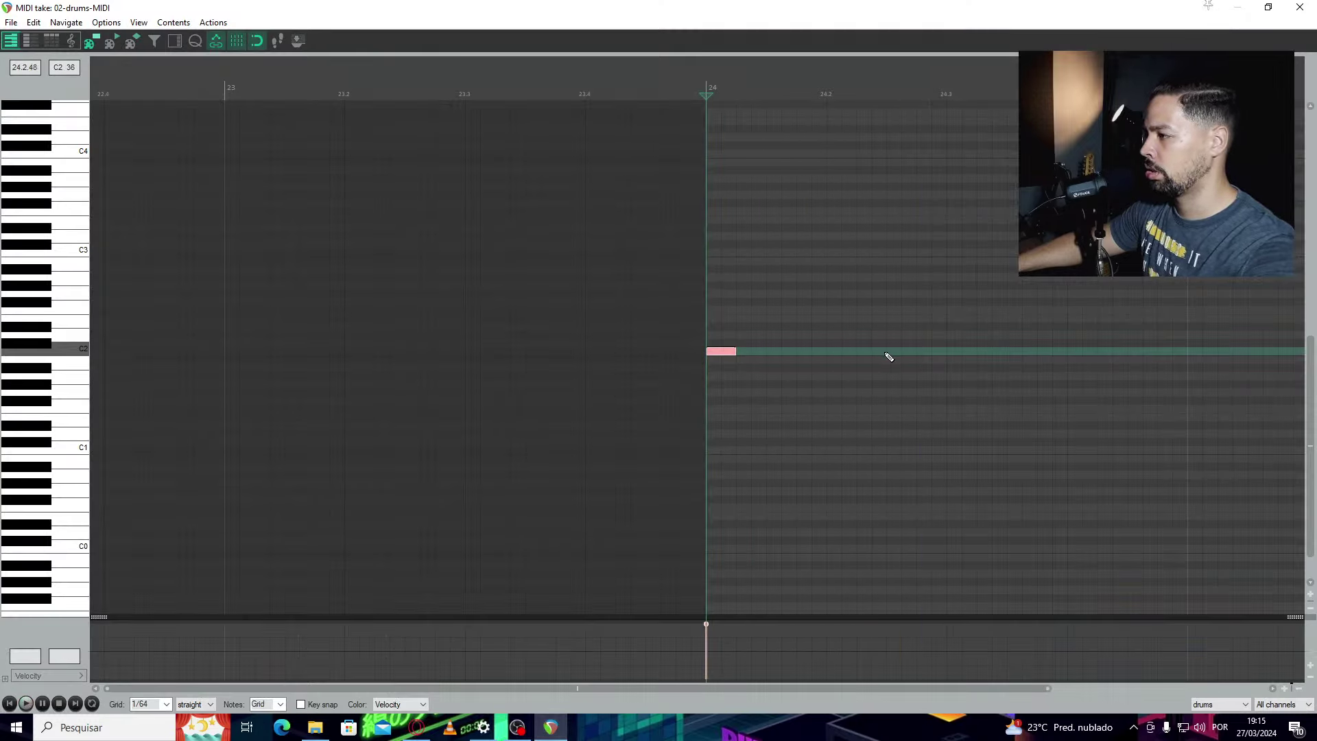
{"action": "key", "text": "space"}
{"action": "key", "text": "space"}
{"action": "left_click", "coordinate": [895, 352]}
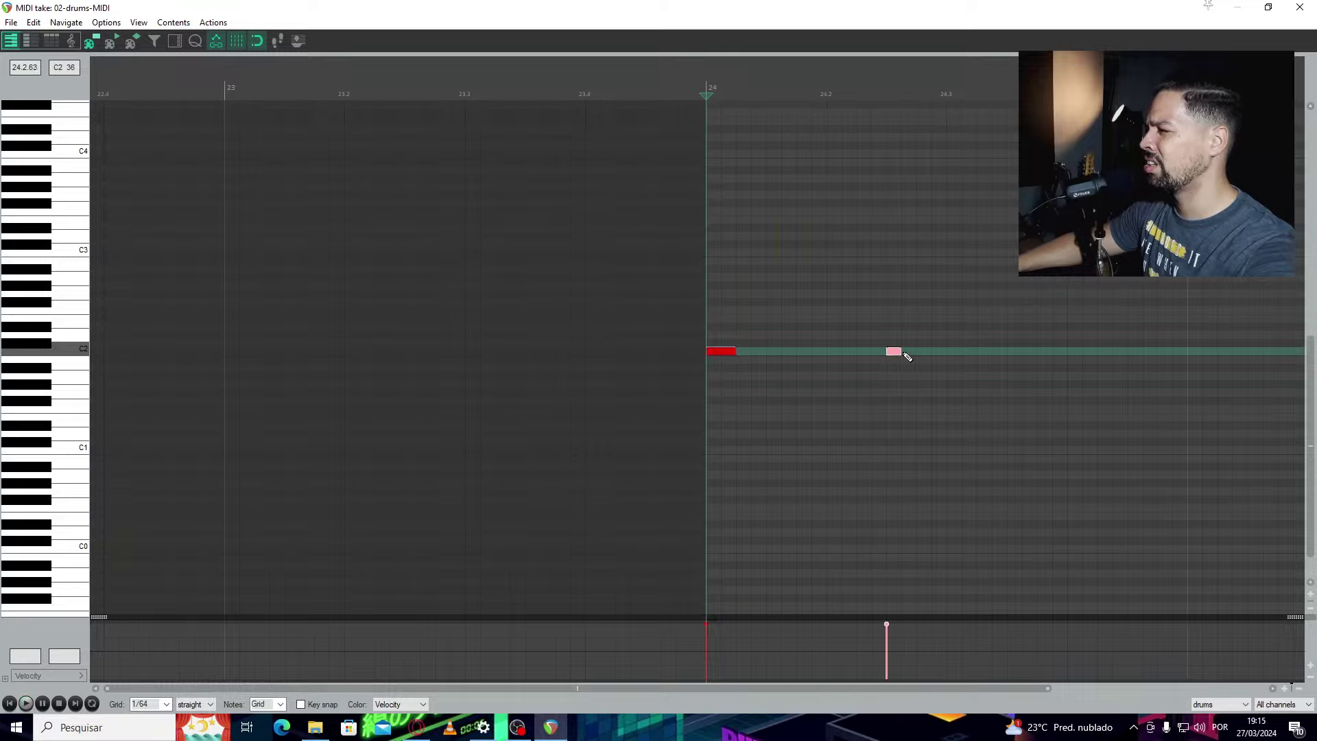
{"action": "left_click", "coordinate": [953, 335]}
{"action": "key", "text": "space"}
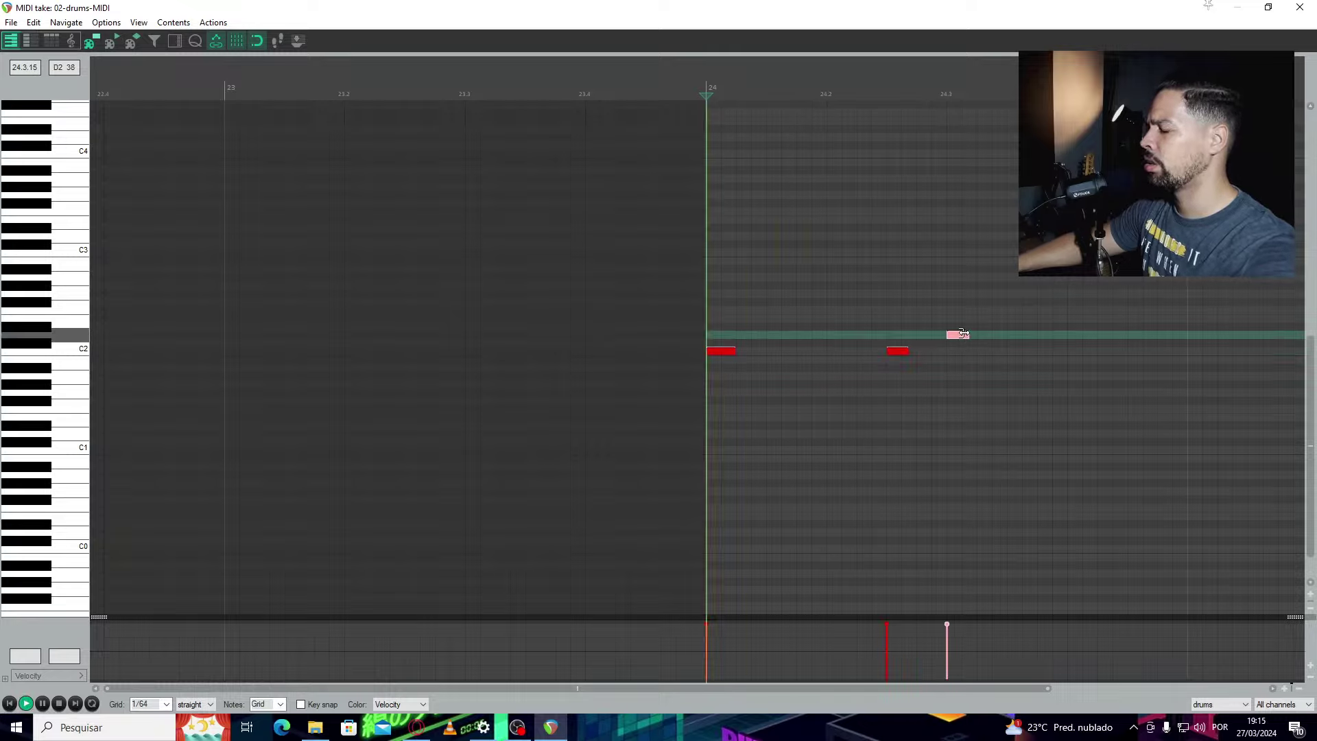
{"action": "key", "text": "space"}
Add another C2 kick note after the snare, shift it to 24.4.00 and audition its timing
{"action": "scroll", "coordinate": [987, 362], "scroll_direction": "down", "scroll_amount": 1}
{"action": "key", "text": "space"}
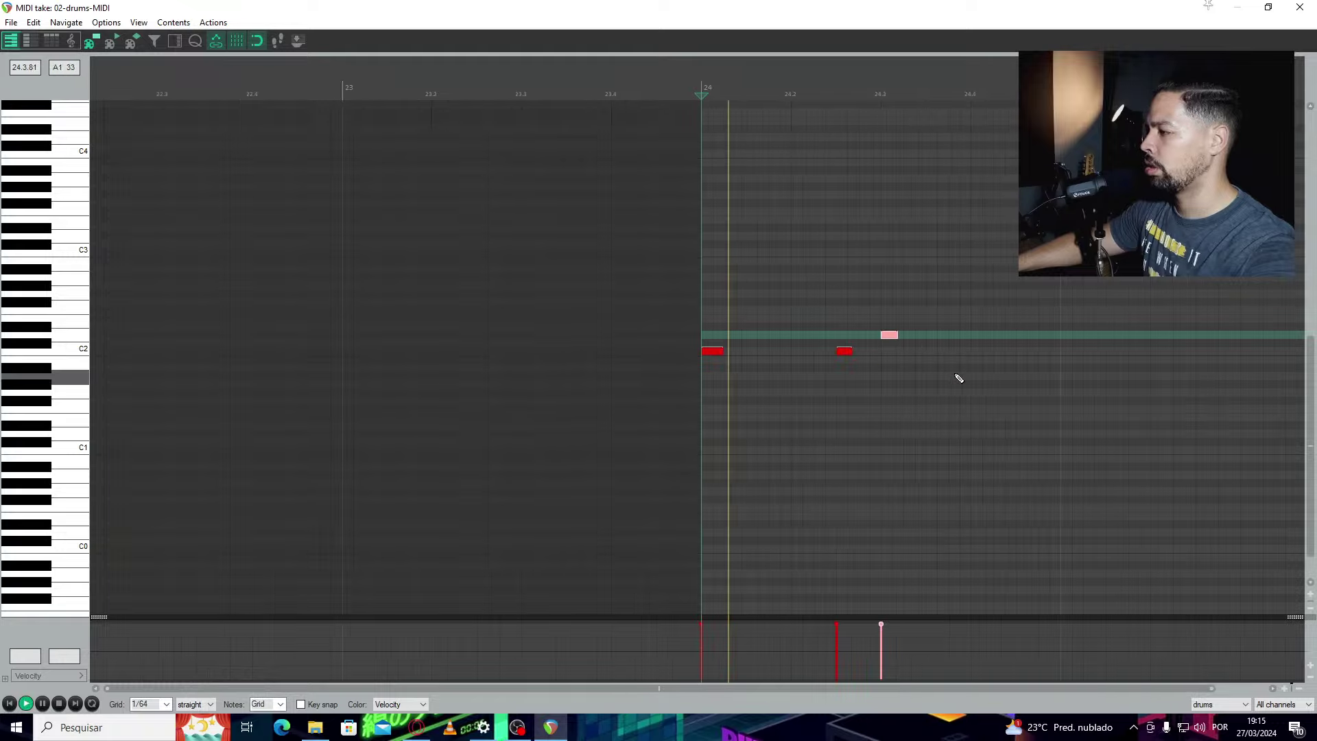
{"action": "key", "text": "space"}
{"action": "left_click", "coordinate": [952, 352]}
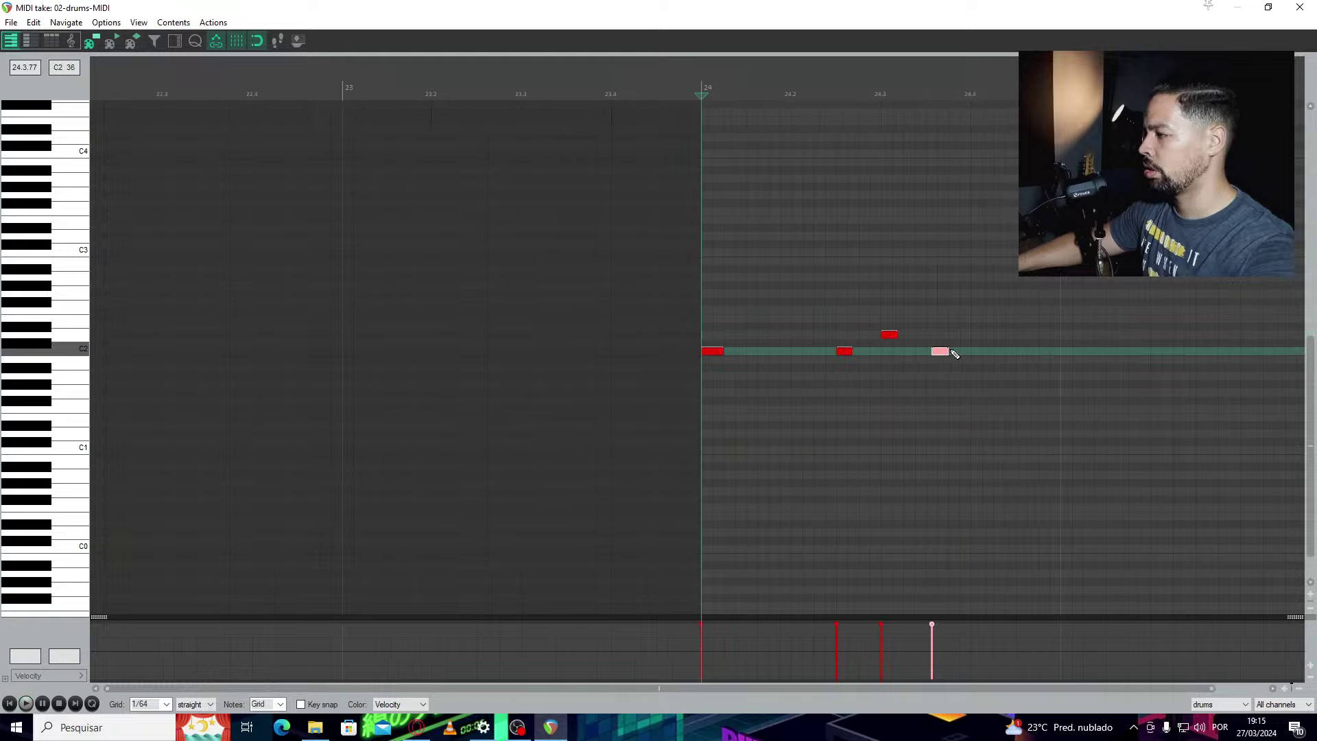
{"action": "key", "text": "Left"}
{"action": "key", "text": "space"}
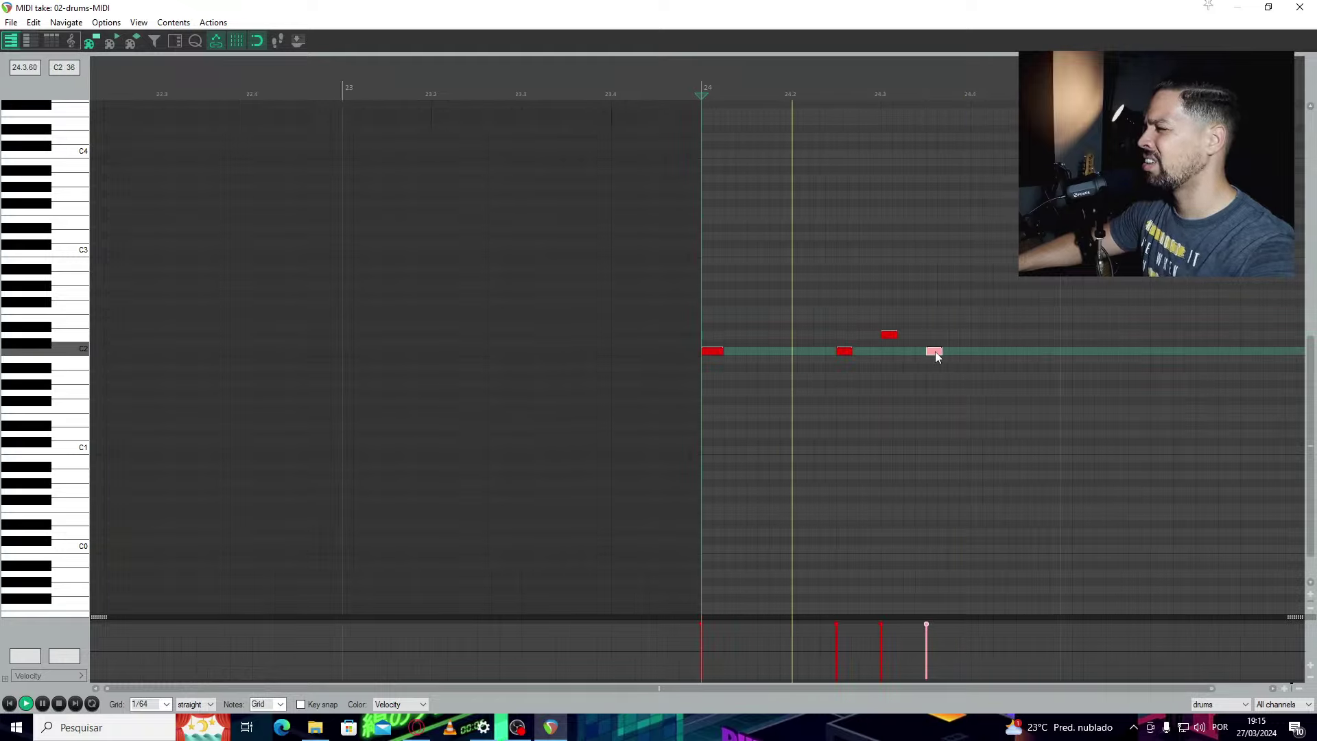
{"action": "key", "text": "space"}
{"action": "left_click_drag", "start_coordinate": [936, 351], "coordinate": [981, 351]}
{"action": "key", "text": "space"}
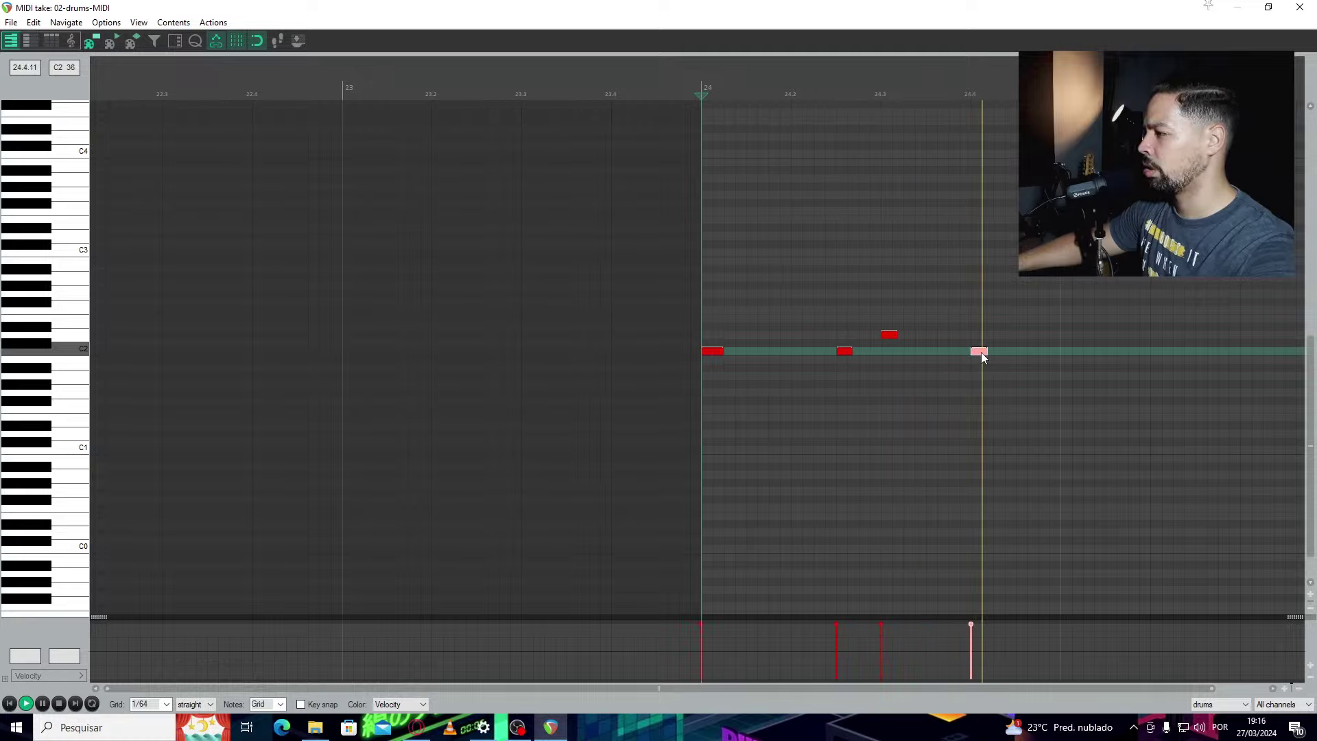
{"action": "key", "text": "space"}
Copy the 24.4.00 kick note to 24.4.50 and play the pattern briefly
{"action": "left_click_drag", "start_coordinate": [1002, 355], "coordinate": [1034, 355]}
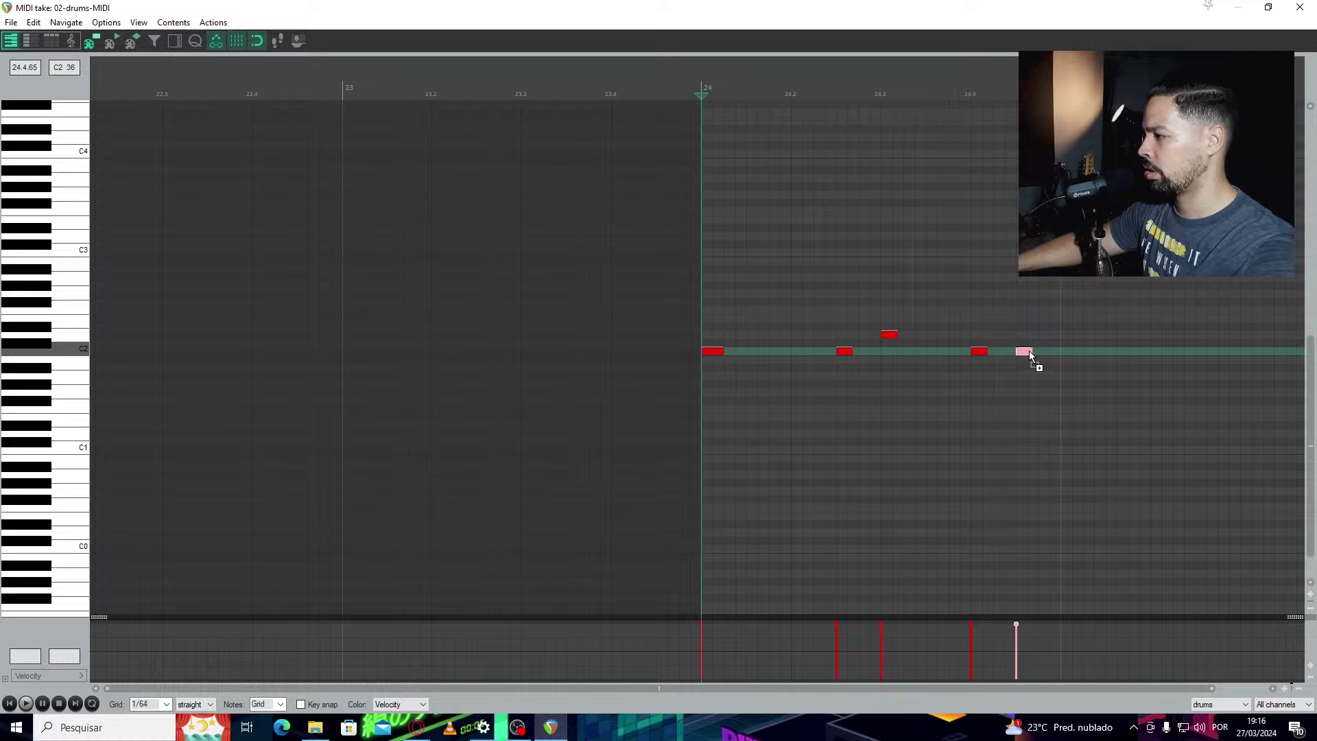
{"action": "key", "text": "space"}
{"action": "key", "text": "space"}
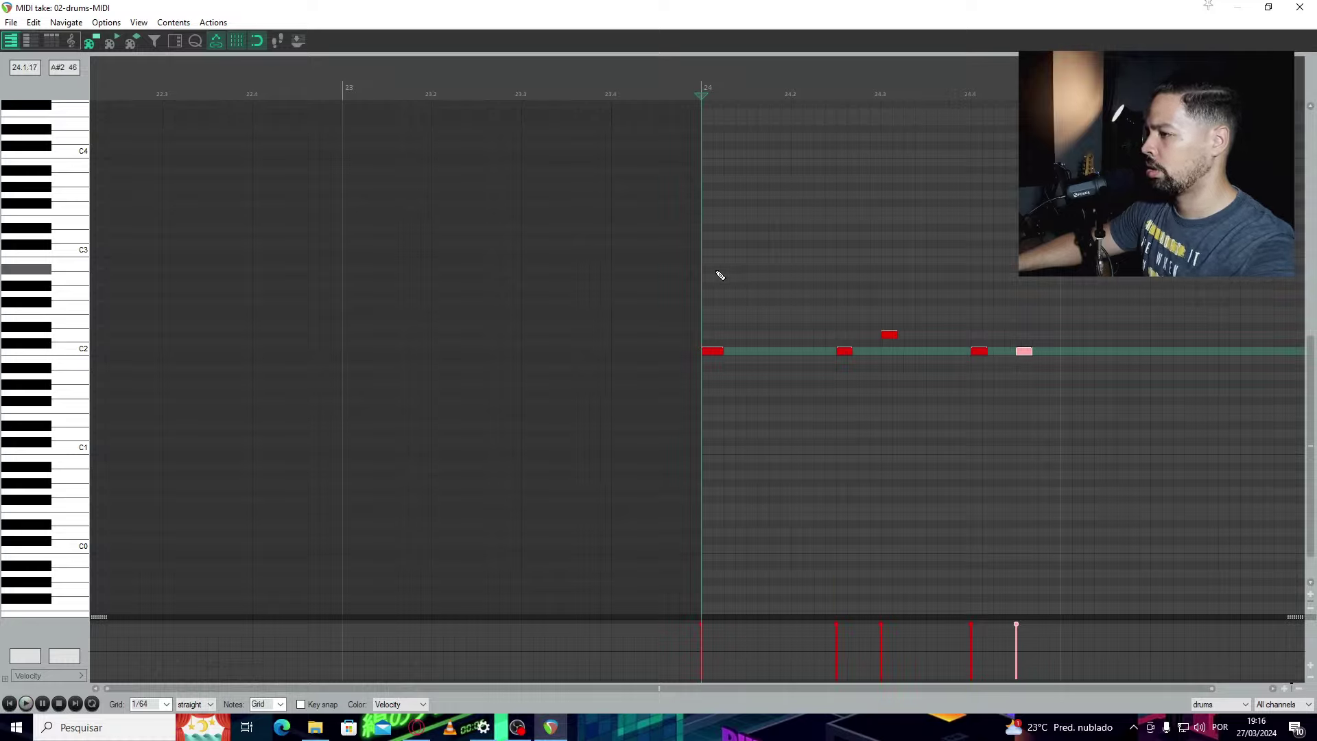
Add a G#2 note at 24.1.00, lower its velocity slightly, copy it to A#2 at 24.2.00 and audition the result
{"action": "left_click", "coordinate": [712, 277]}
{"action": "left_click_drag", "start_coordinate": [712, 277], "coordinate": [709, 288]}
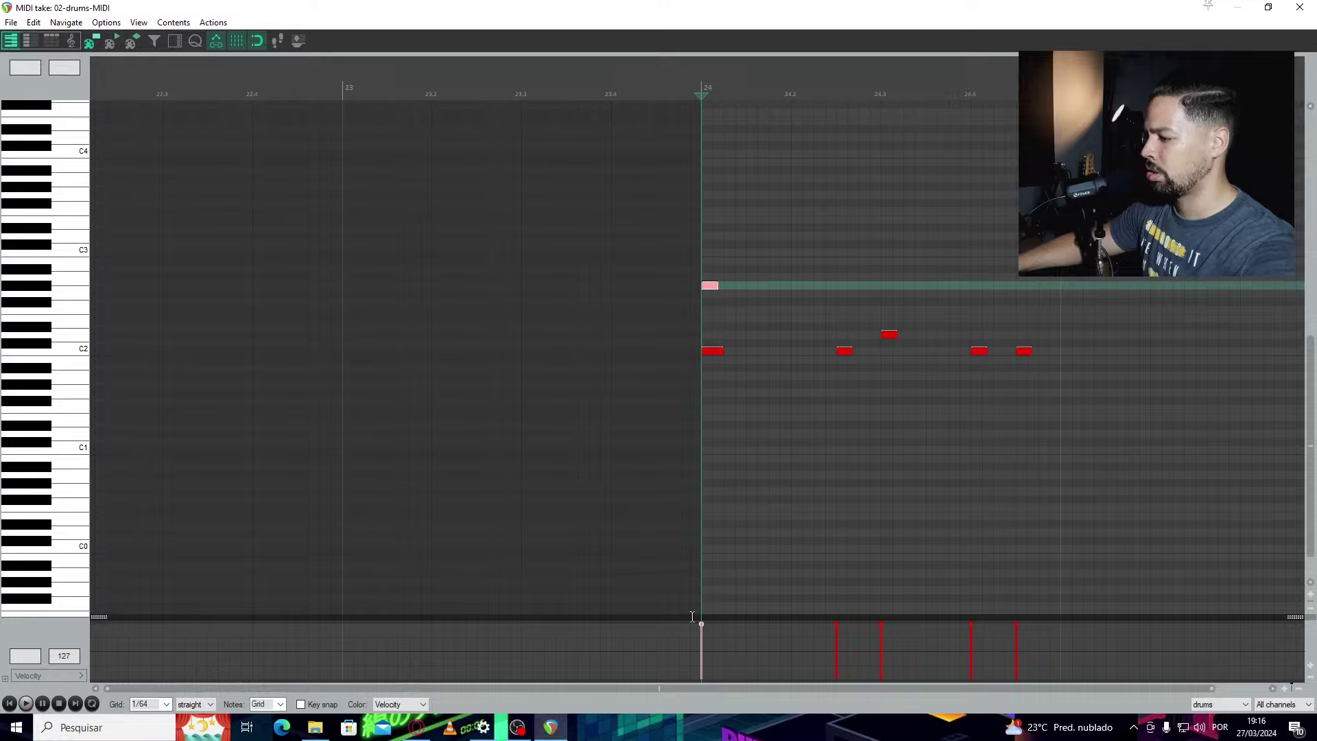
{"action": "left_click_drag", "start_coordinate": [701, 625], "coordinate": [701, 624]}
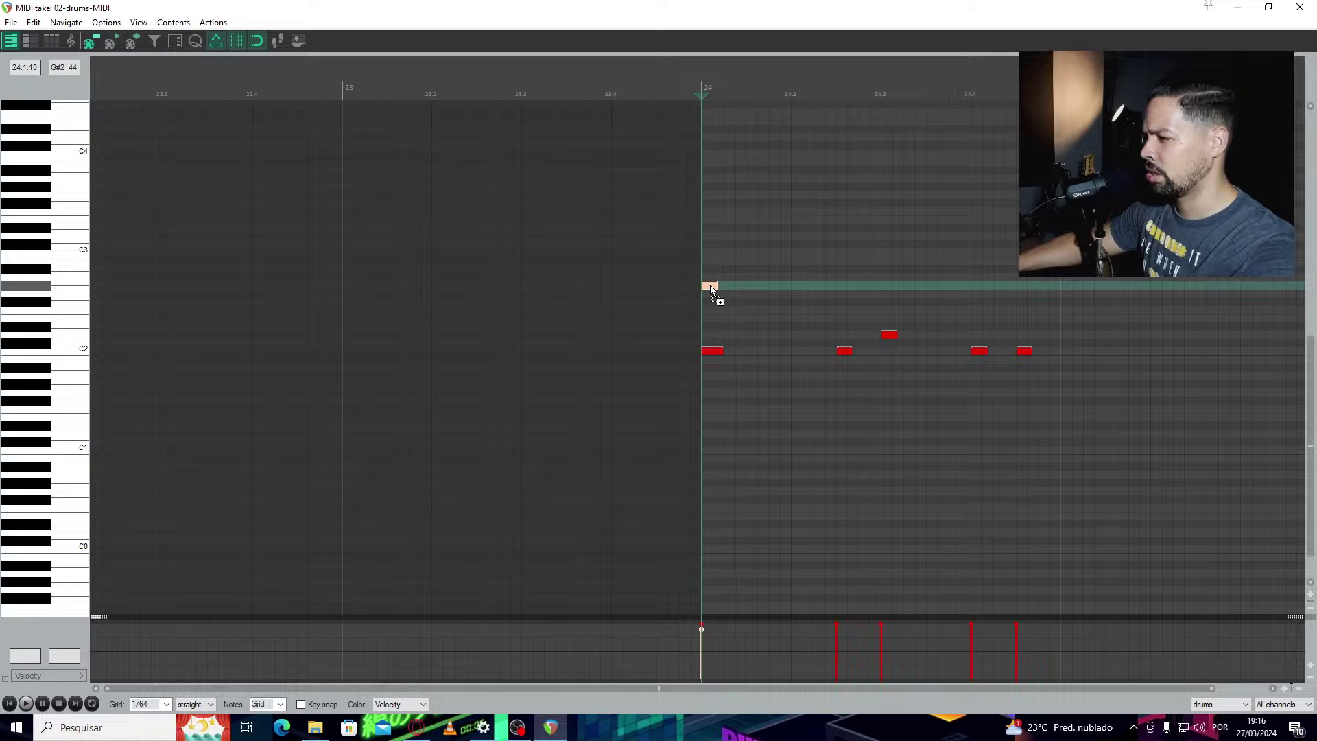
{"action": "left_click_drag", "start_coordinate": [710, 285], "coordinate": [804, 271]}
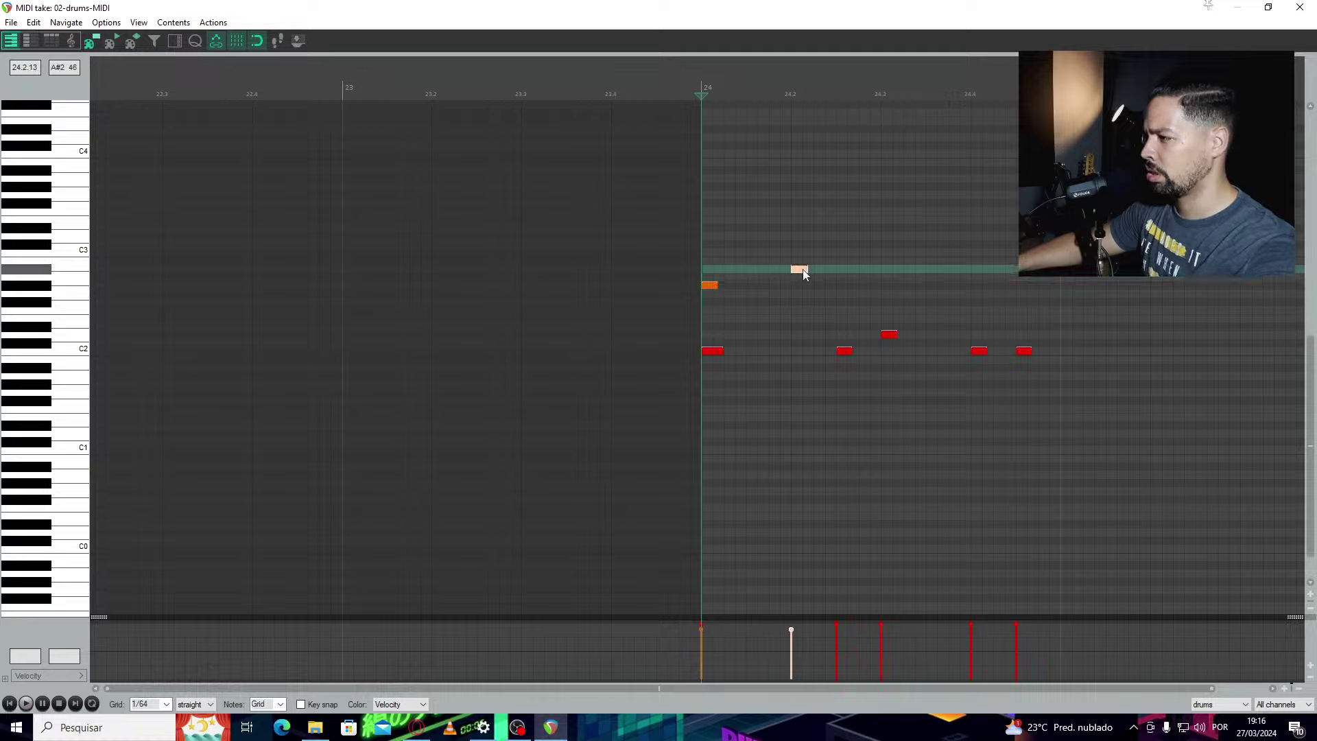
{"action": "key", "text": "space"}
{"action": "key", "text": "space"}
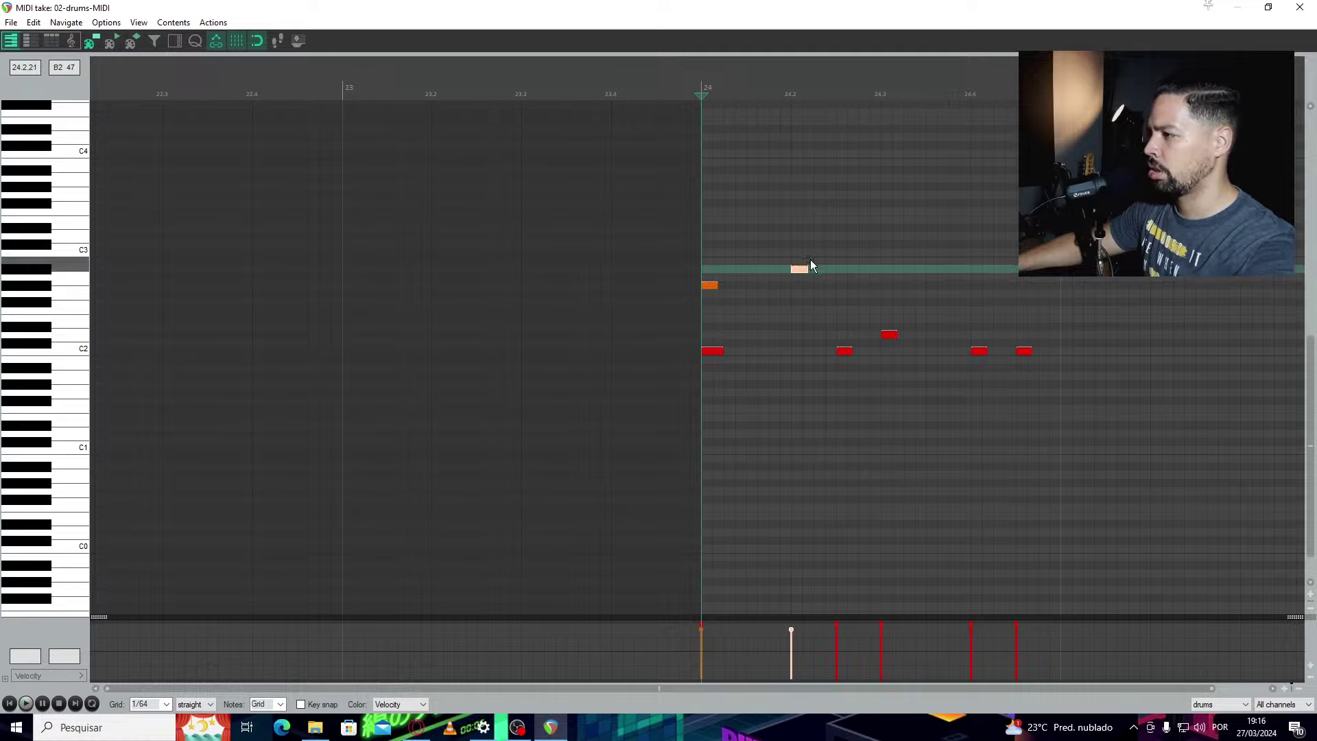
Move the G#2 note at 24.1.00 up to C#3 and audition it
{"action": "right_click", "coordinate": [810, 260]}
{"action": "left_click_drag", "start_coordinate": [708, 288], "coordinate": [711, 248]}
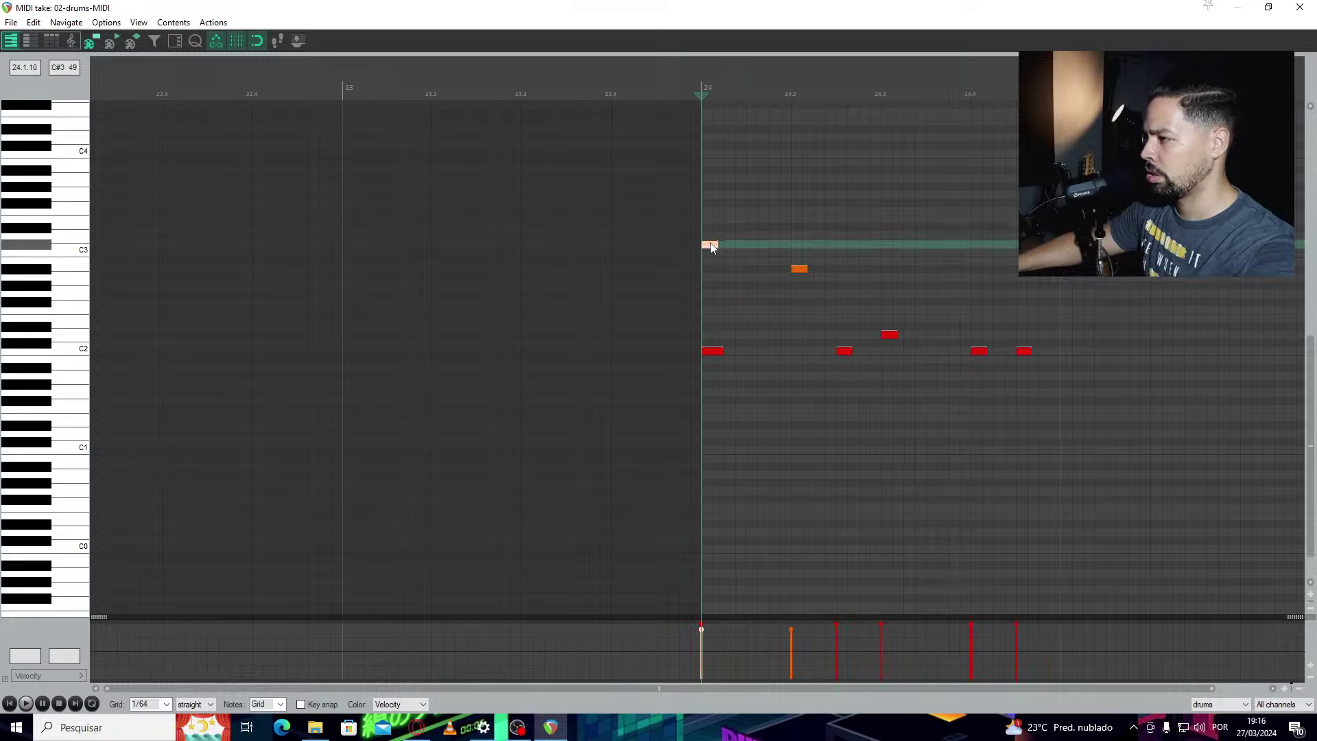
{"action": "key", "text": "space"}
{"action": "key", "text": "space"}
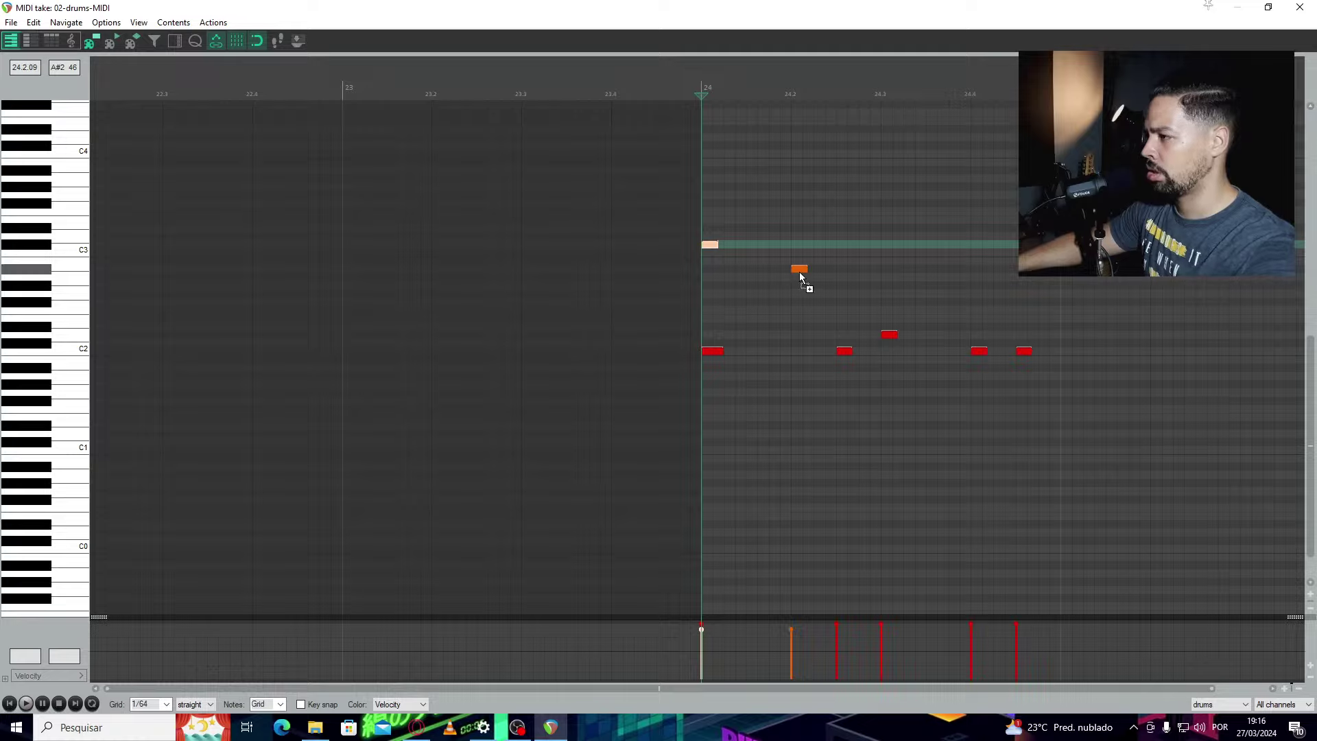
Copy the A#2 note to beats 24.3.00, 24.4.00 and 25.1.00
{"action": "left_click", "coordinate": [838, 277]}
{"action": "left_click_drag", "start_coordinate": [847, 279], "coordinate": [984, 270]}
{"action": "left_click", "coordinate": [941, 271]}
{"action": "left_click", "coordinate": [1063, 270]}
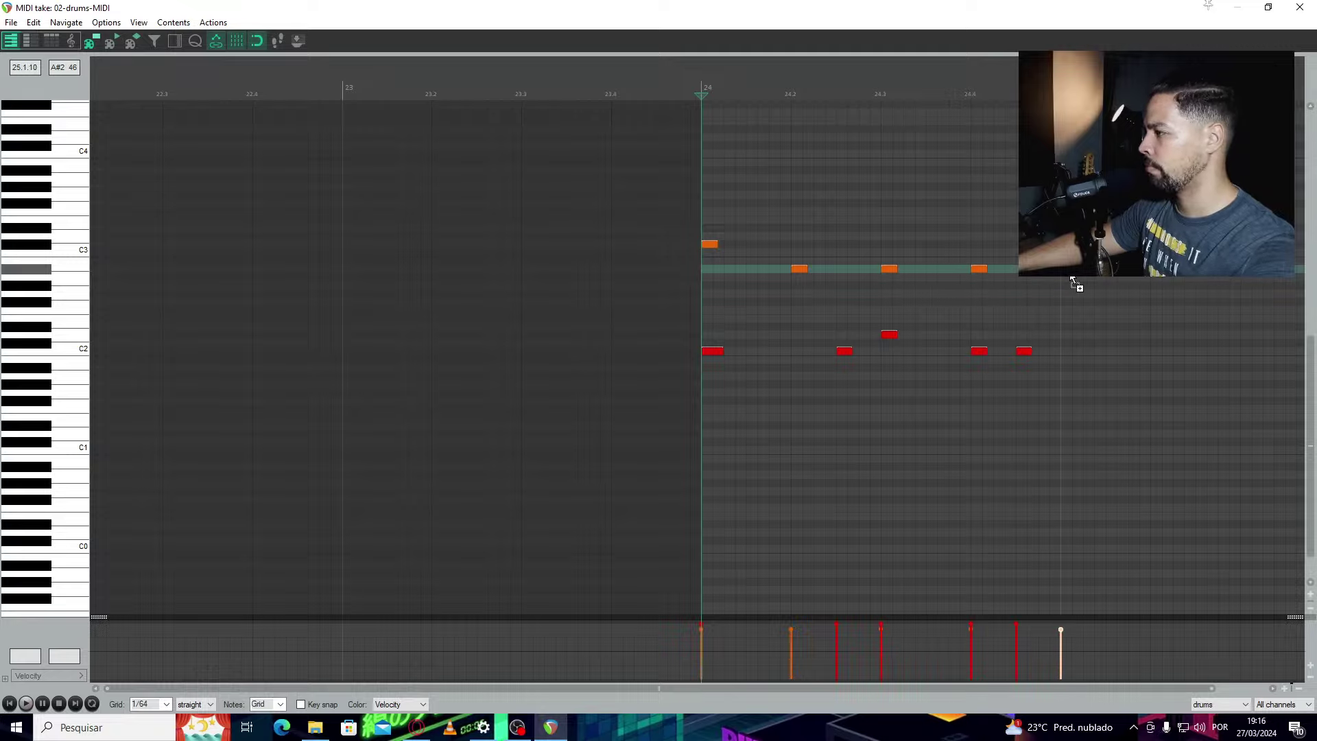
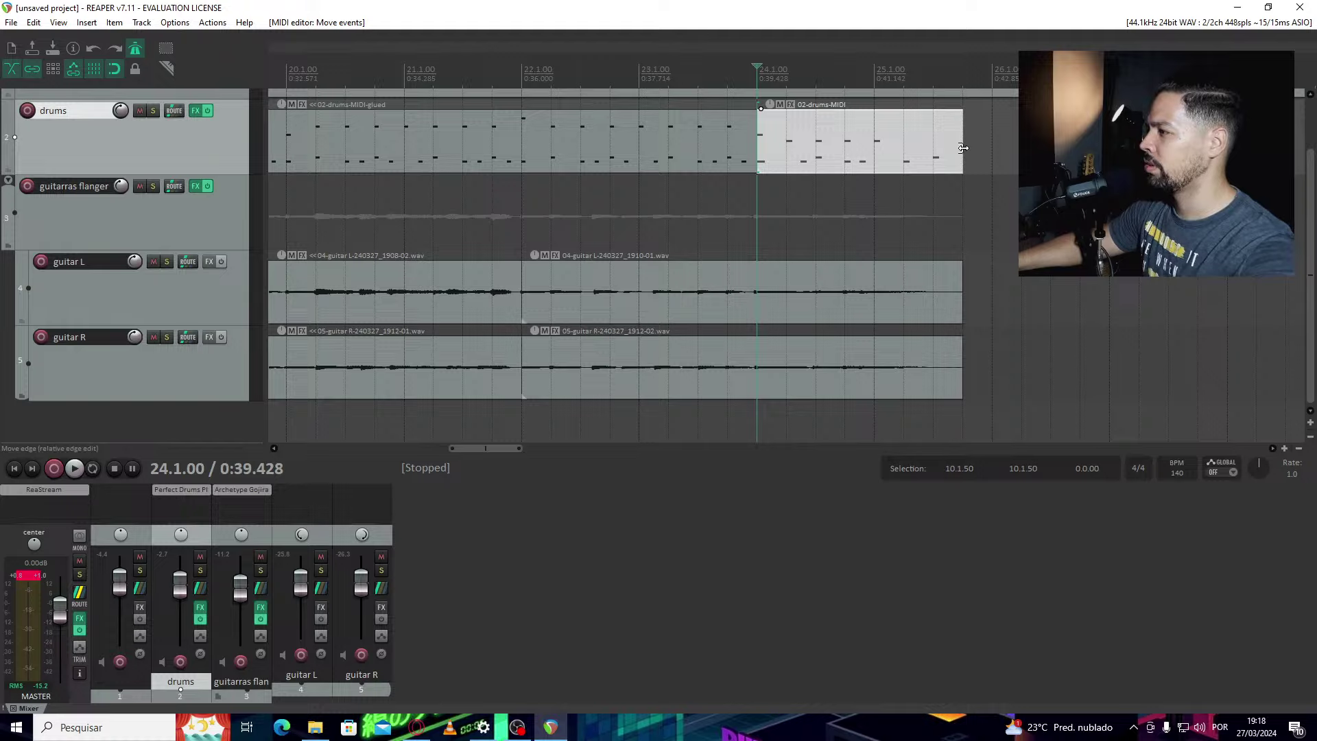
{"action": "left_click_drag", "start_coordinate": [977, 144], "coordinate": [985, 148]}
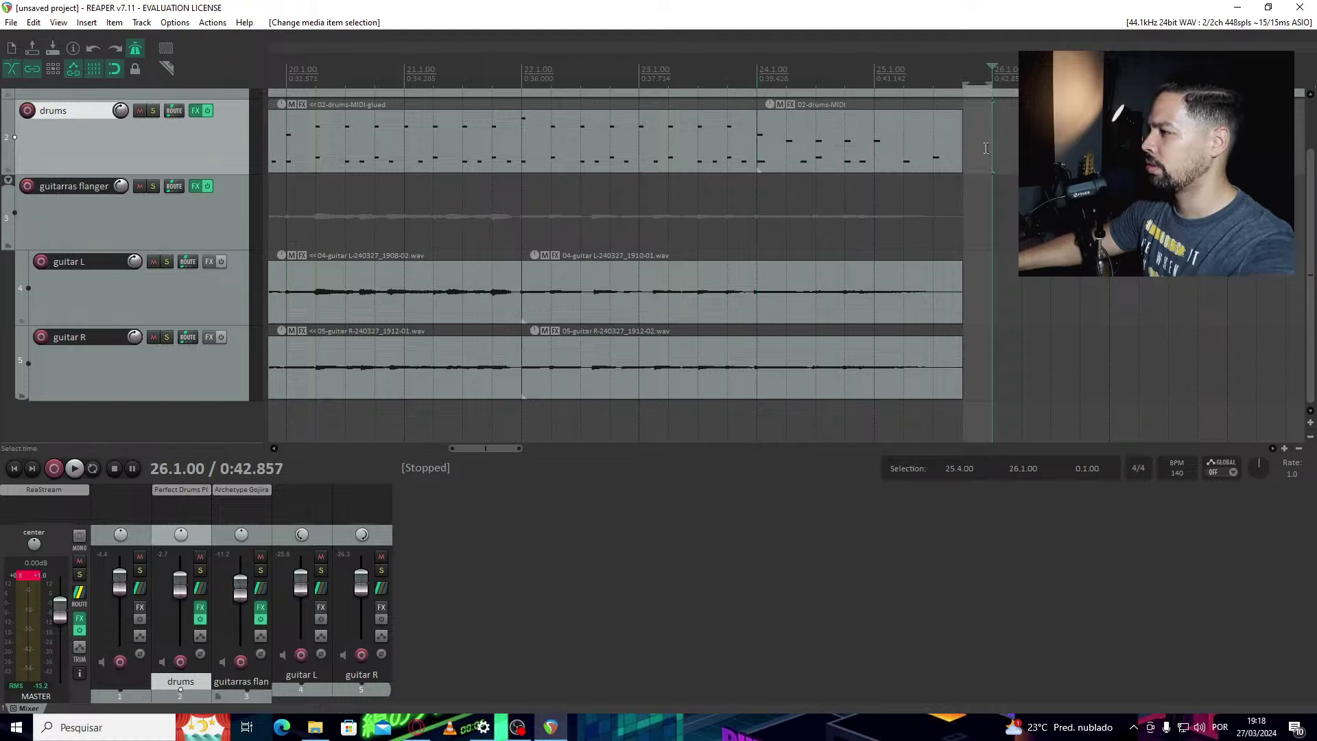
{"action": "key", "text": "ctrl+z"}
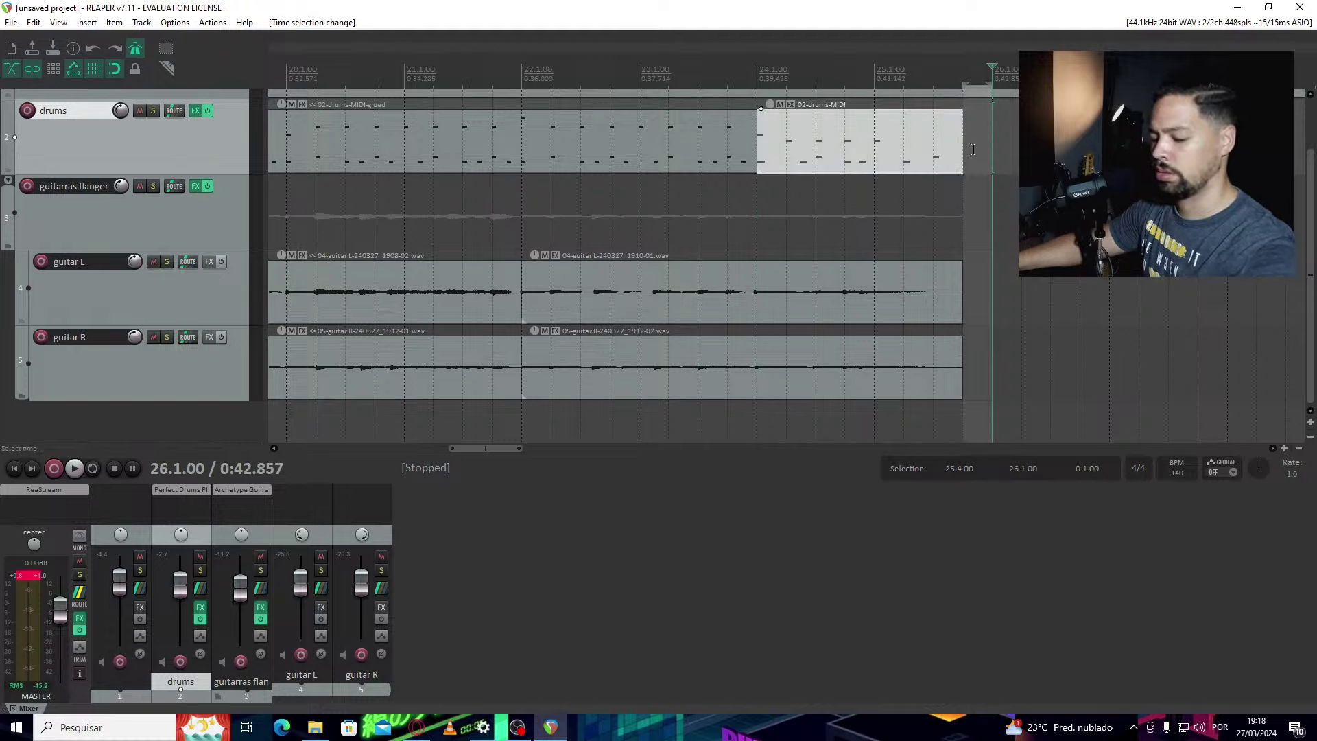
{"action": "key", "text": "ctrl+z"}
Draw a MIDI item on the drums track from 25.4.00 to 26.1.00 and glue it to the preceding drums item
{"action": "left_click_drag", "start_coordinate": [977, 159], "coordinate": [982, 159]}
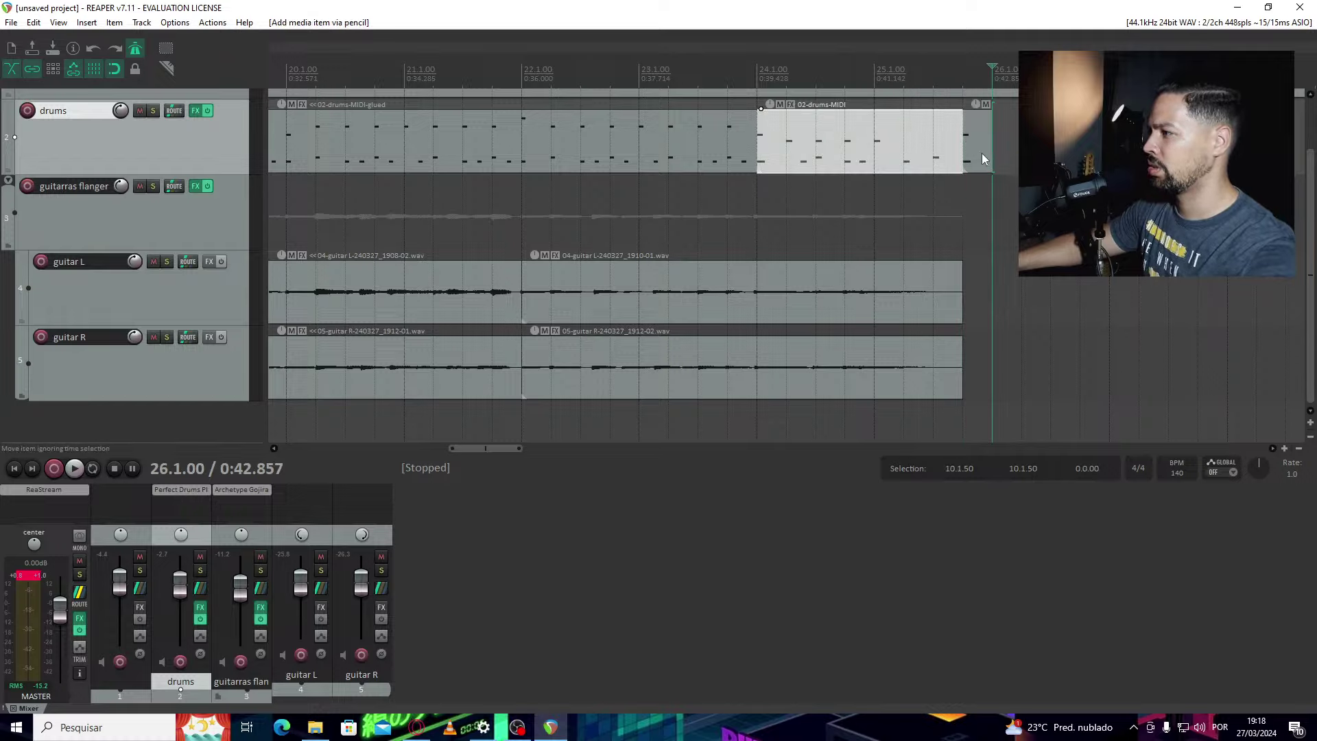
{"action": "left_click", "coordinate": [982, 159]}
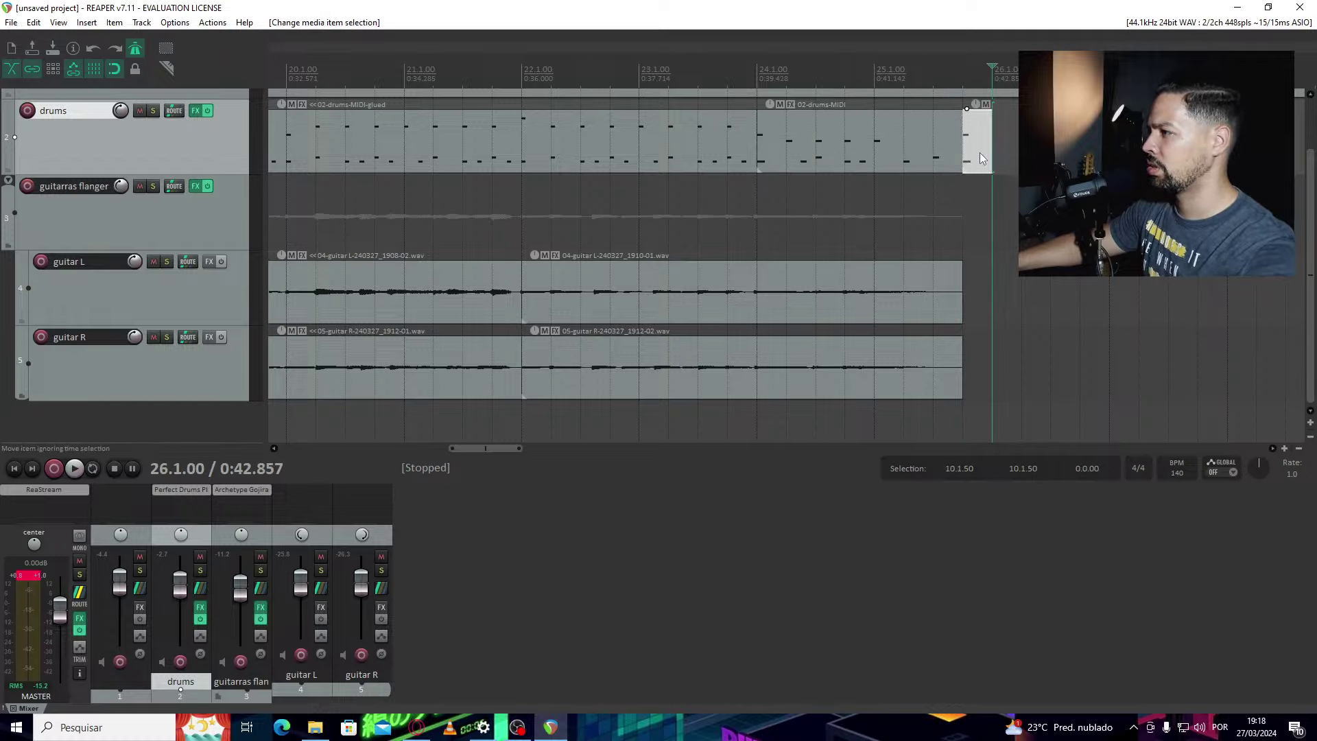
{"action": "left_click", "coordinate": [921, 151], "text": "ctrl"}
{"action": "left_click_drag", "start_coordinate": [1017, 169], "coordinate": [918, 172]}
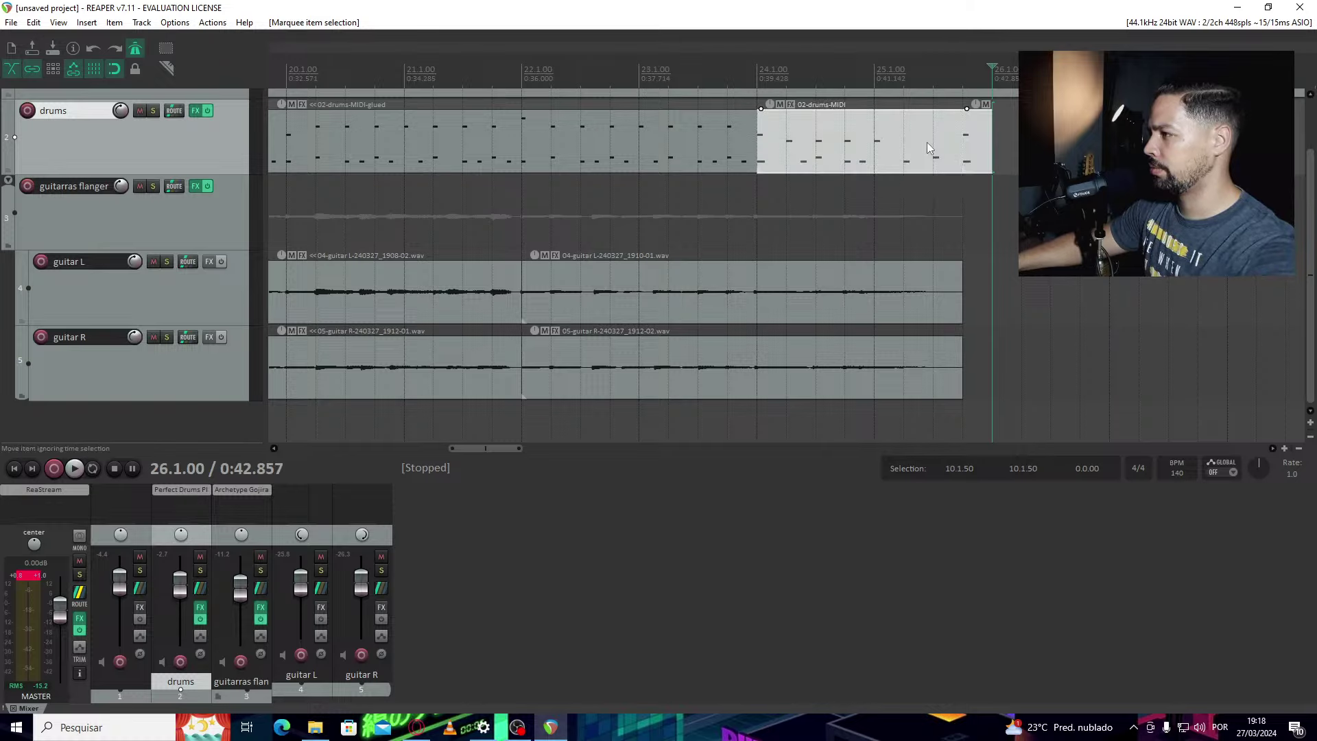
{"action": "right_click", "coordinate": [926, 145]}
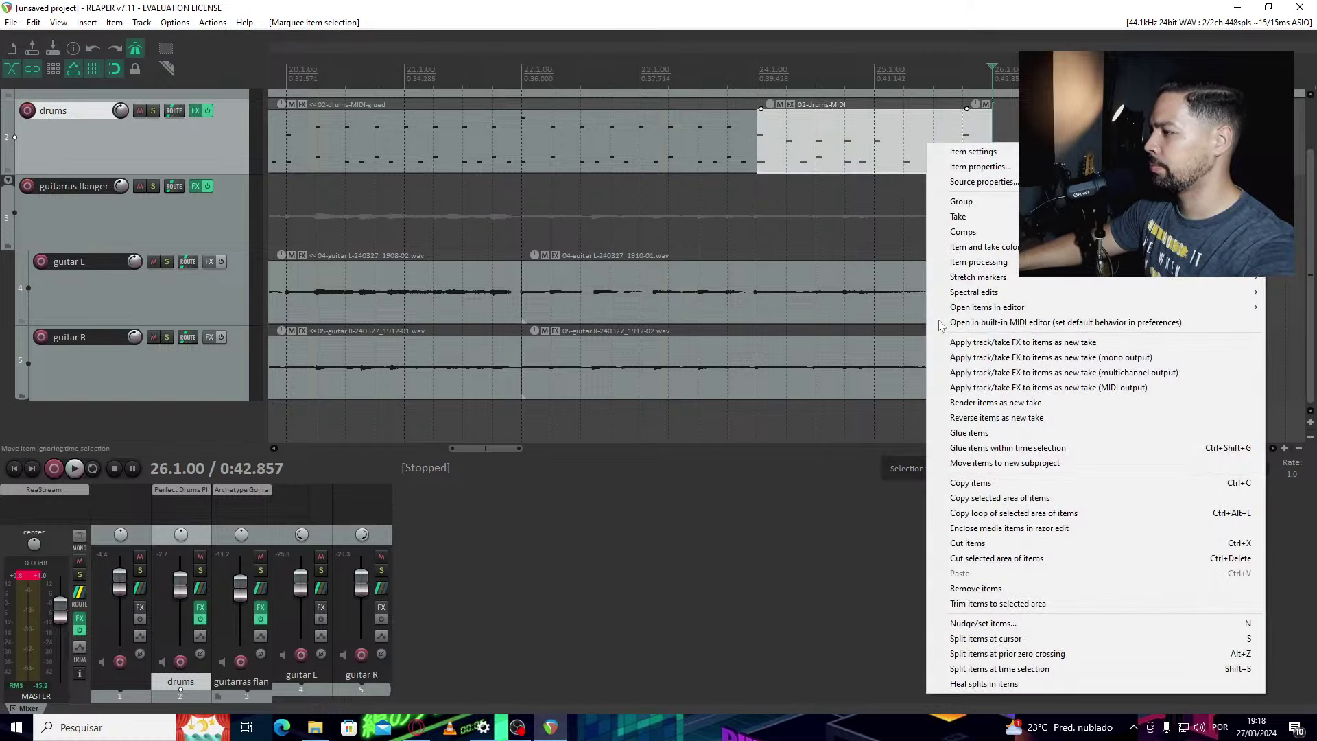
{"action": "left_click", "coordinate": [974, 433]}
Open the glued drums item in the MIDI editor, play from late in bar 24 and move the C2 kick at 25.2.00 nearly half a beat later
{"action": "double_click", "coordinate": [904, 157]}
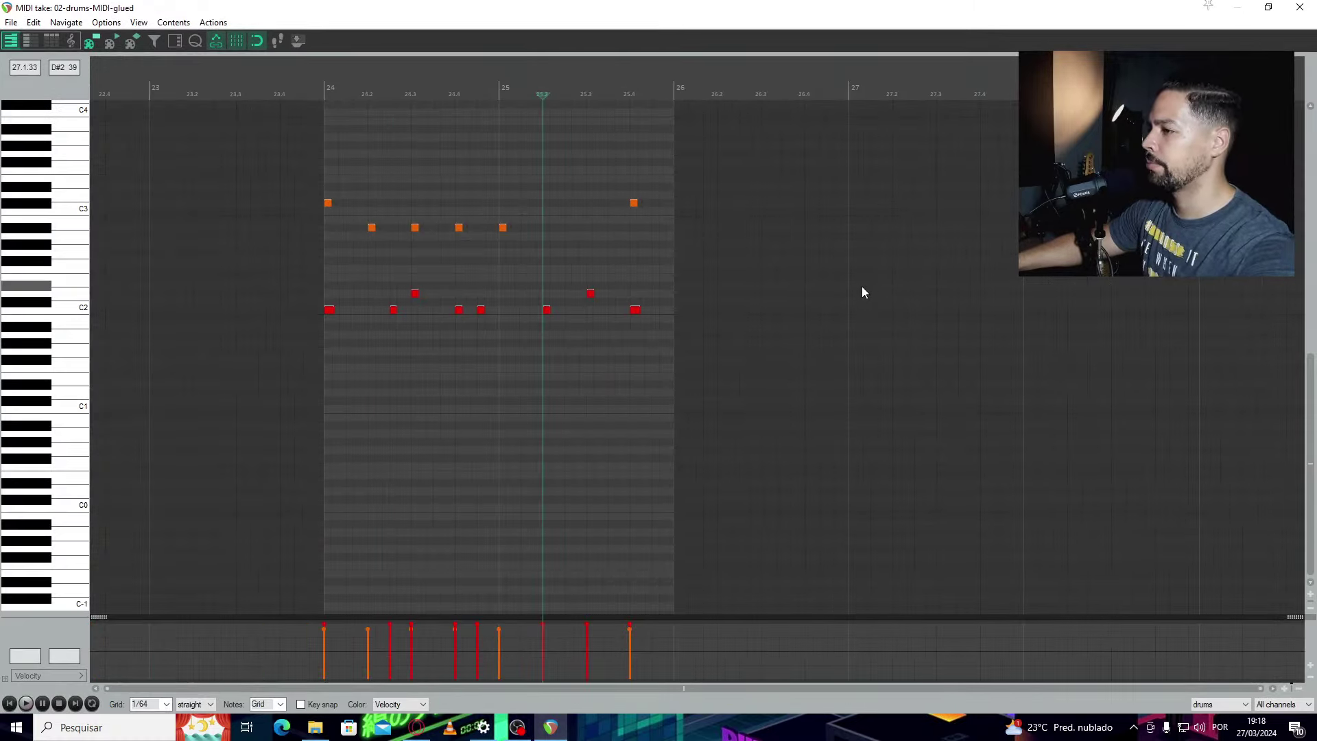
{"action": "left_click", "coordinate": [509, 91]}
{"action": "key", "text": "space"}
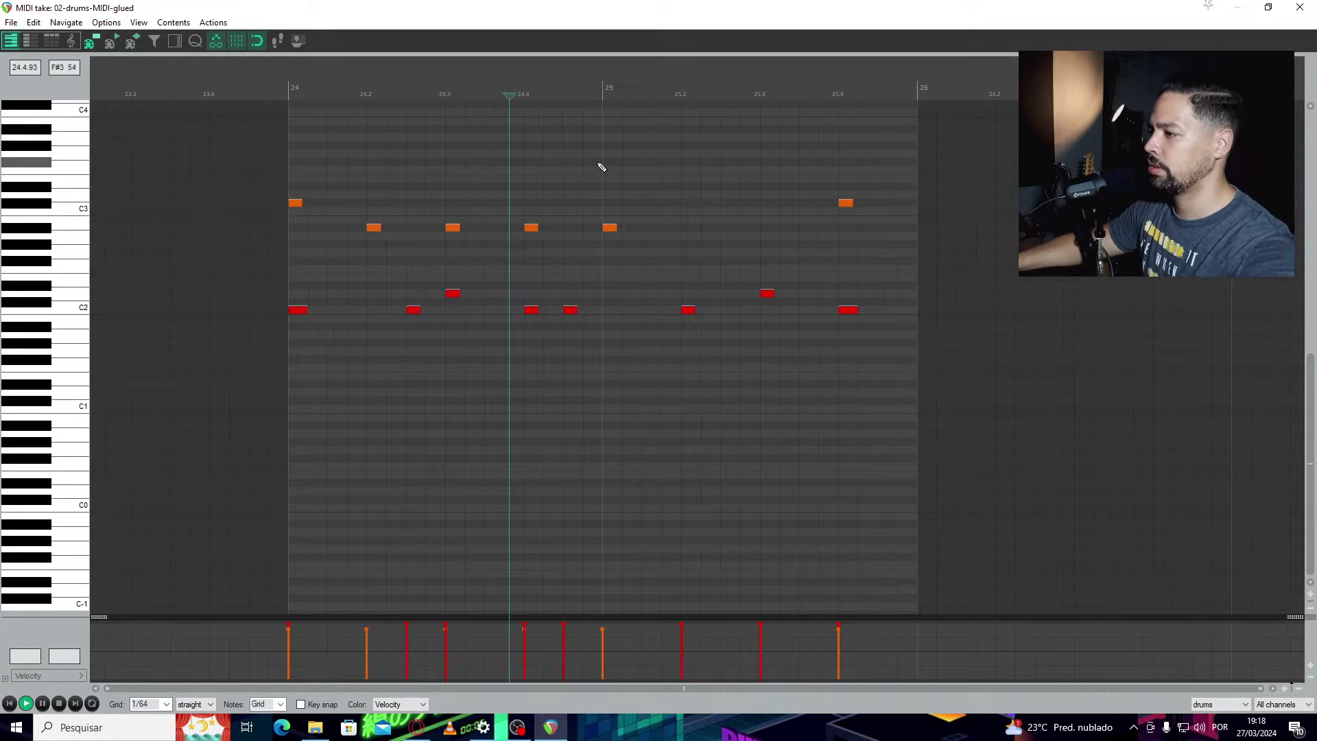
{"action": "key", "text": "space"}
{"action": "left_click_drag", "start_coordinate": [690, 316], "coordinate": [729, 316]}
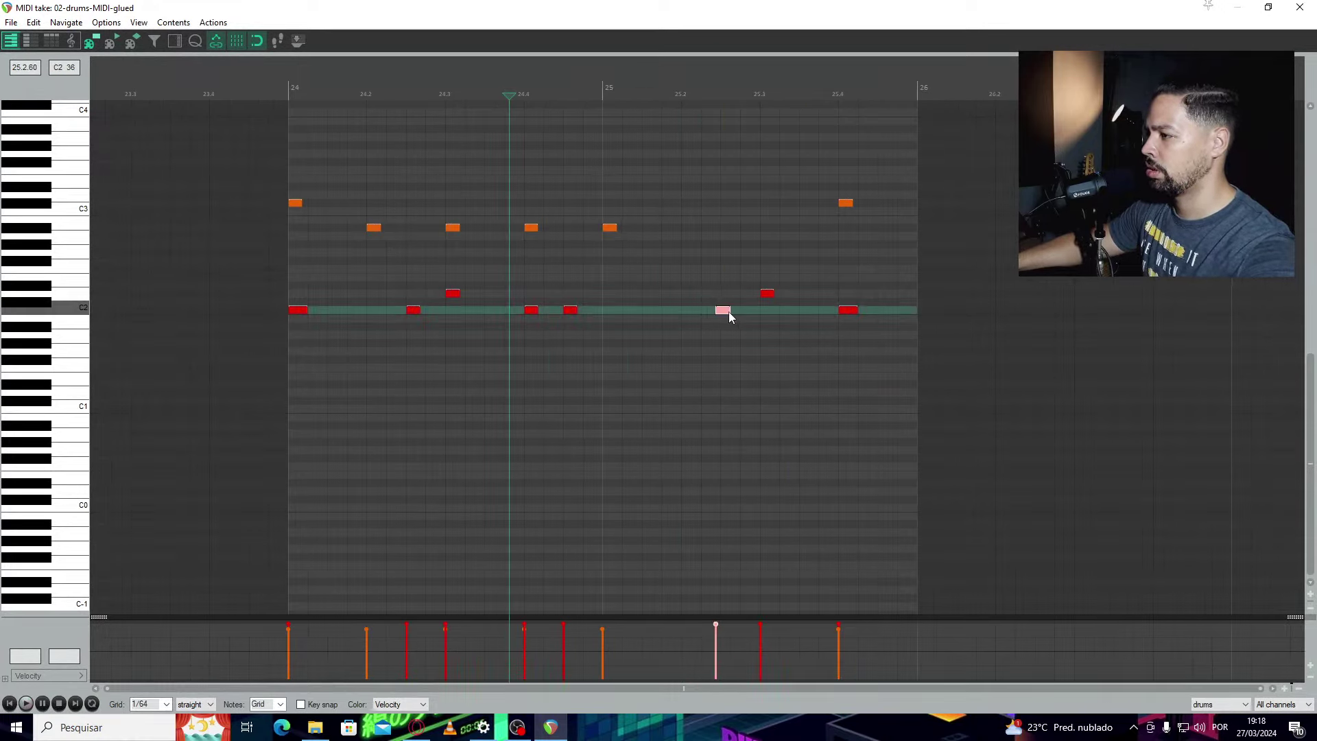
Move the C2 kick at 25.4.00 back to 25.3.50, lengthen the kick at 25.2.50, and audition the bar
{"action": "key", "text": "space"}
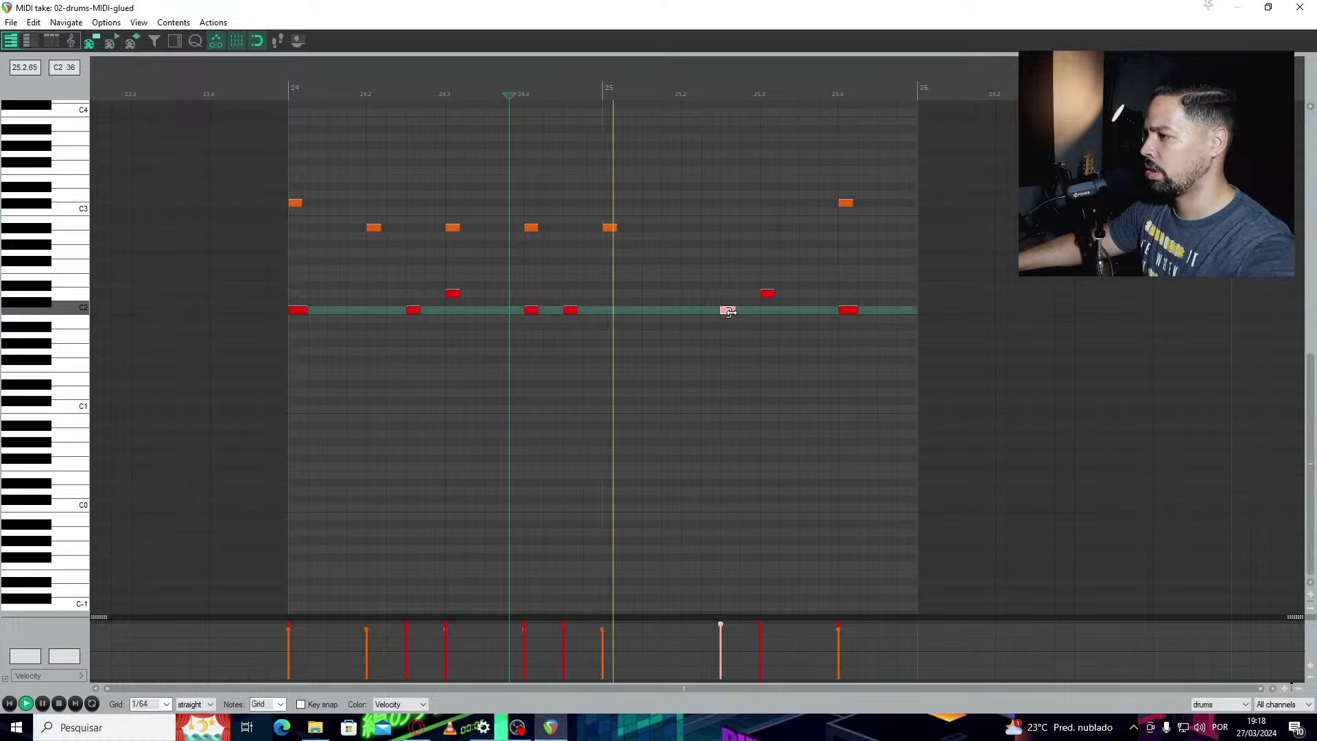
{"action": "key", "text": "space"}
{"action": "left_click_drag", "start_coordinate": [841, 311], "coordinate": [800, 317]}
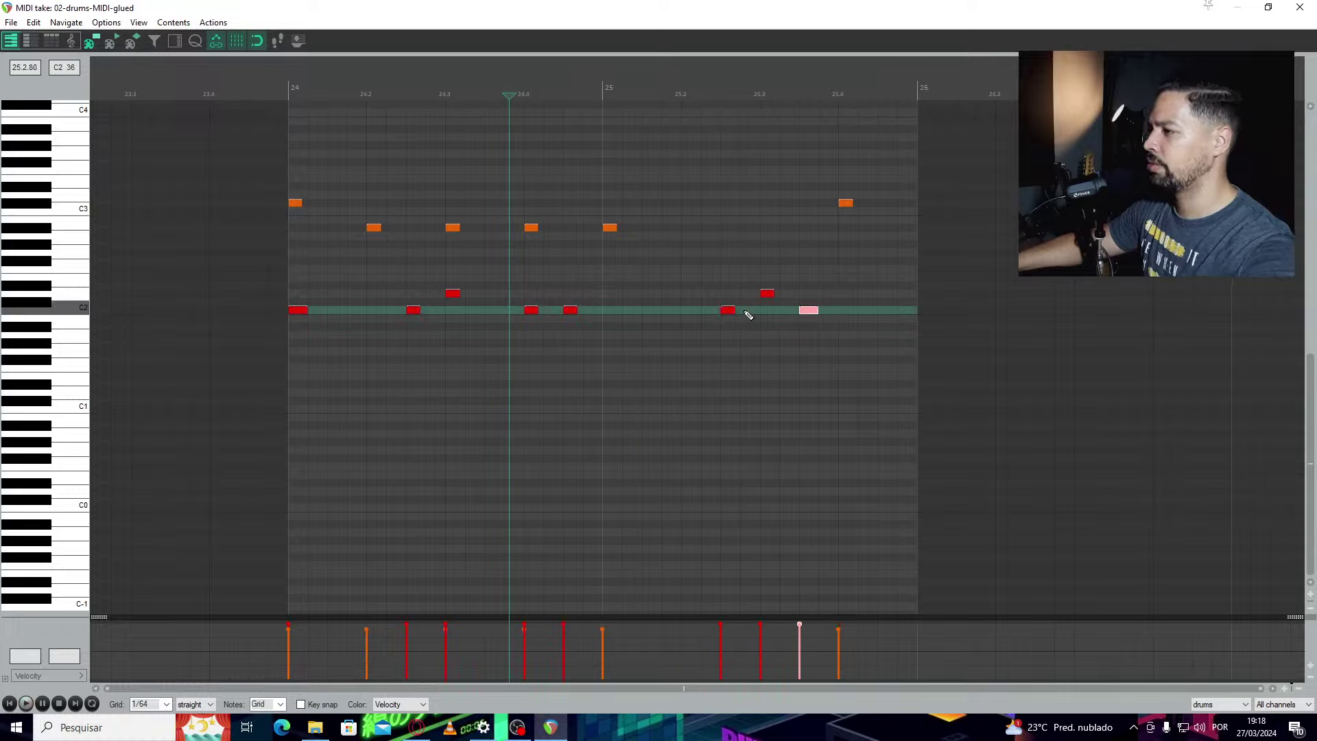
{"action": "left_click_drag", "start_coordinate": [738, 309], "coordinate": [742, 309]}
{"action": "key", "text": "space"}
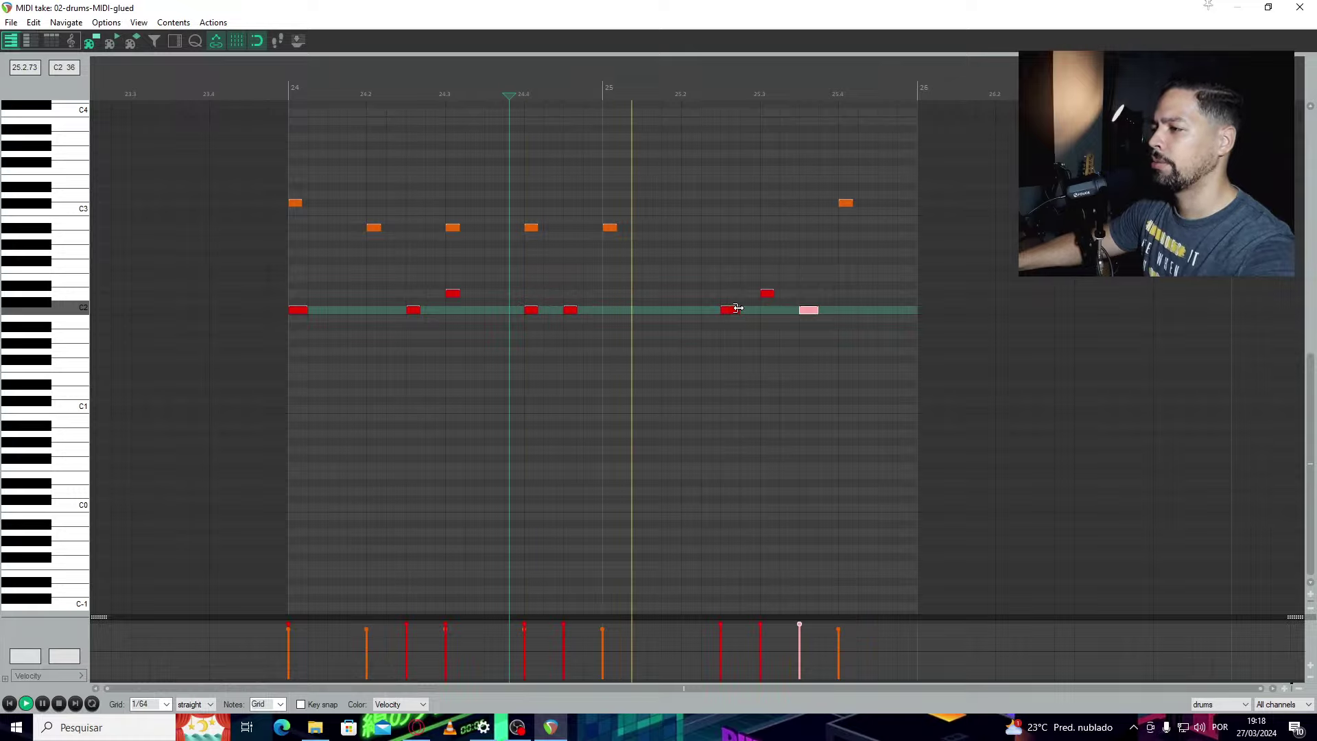
{"action": "key", "text": "space"}
Add A#2 notes at 25.2.00 and 25.3.00 and play the pattern back
{"action": "left_click_drag", "start_coordinate": [666, 217], "coordinate": [691, 235]}
{"action": "key", "text": "space"}
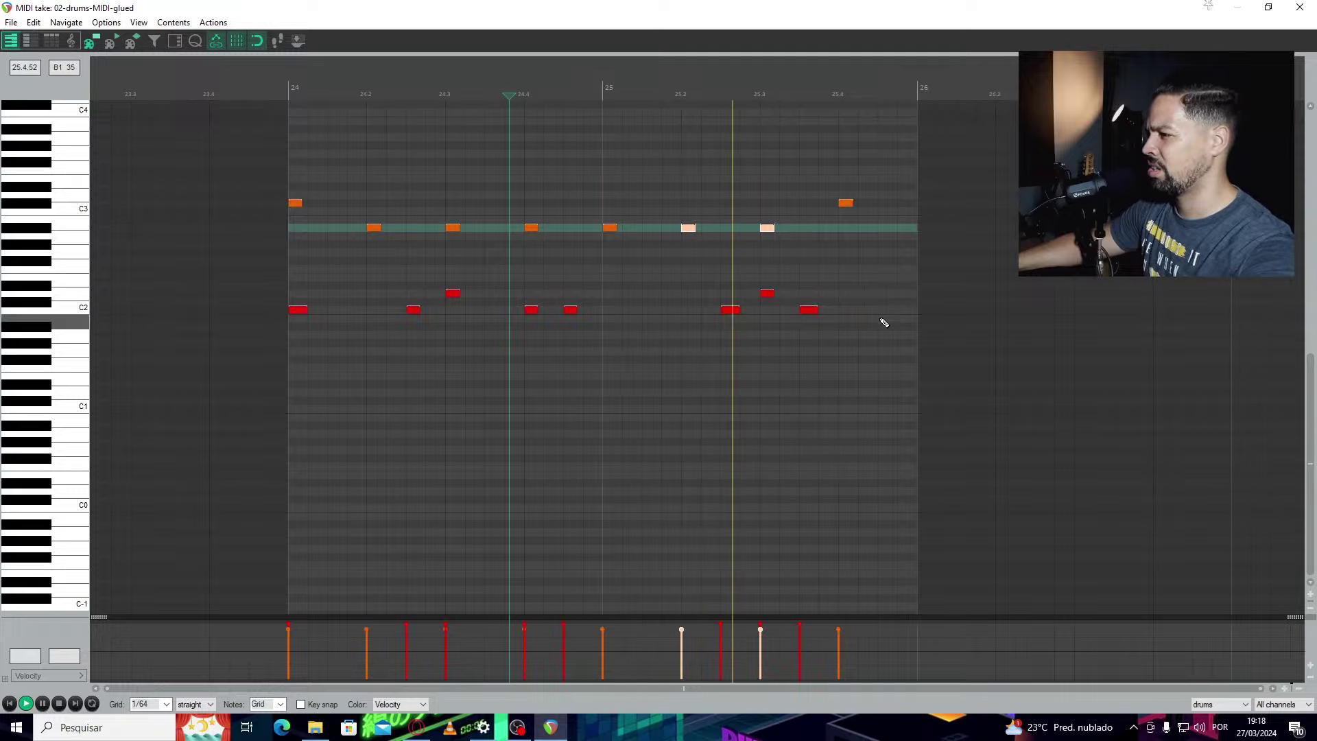
{"action": "key", "text": "space"}
Add D2 snare notes at 25.4.25 and 25.4.50 and play the pattern back
{"action": "left_click", "coordinate": [872, 295]}
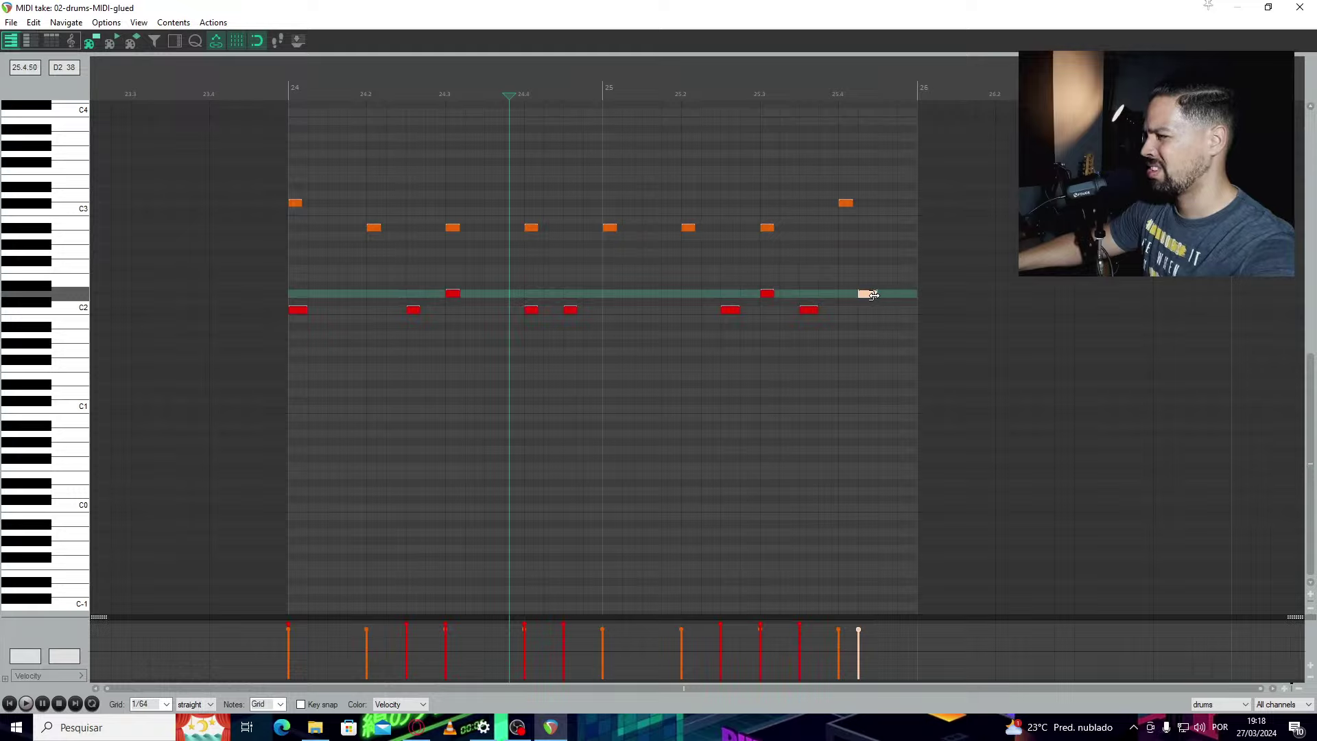
{"action": "left_click_drag", "start_coordinate": [876, 296], "coordinate": [900, 302]}
{"action": "key", "text": "space"}
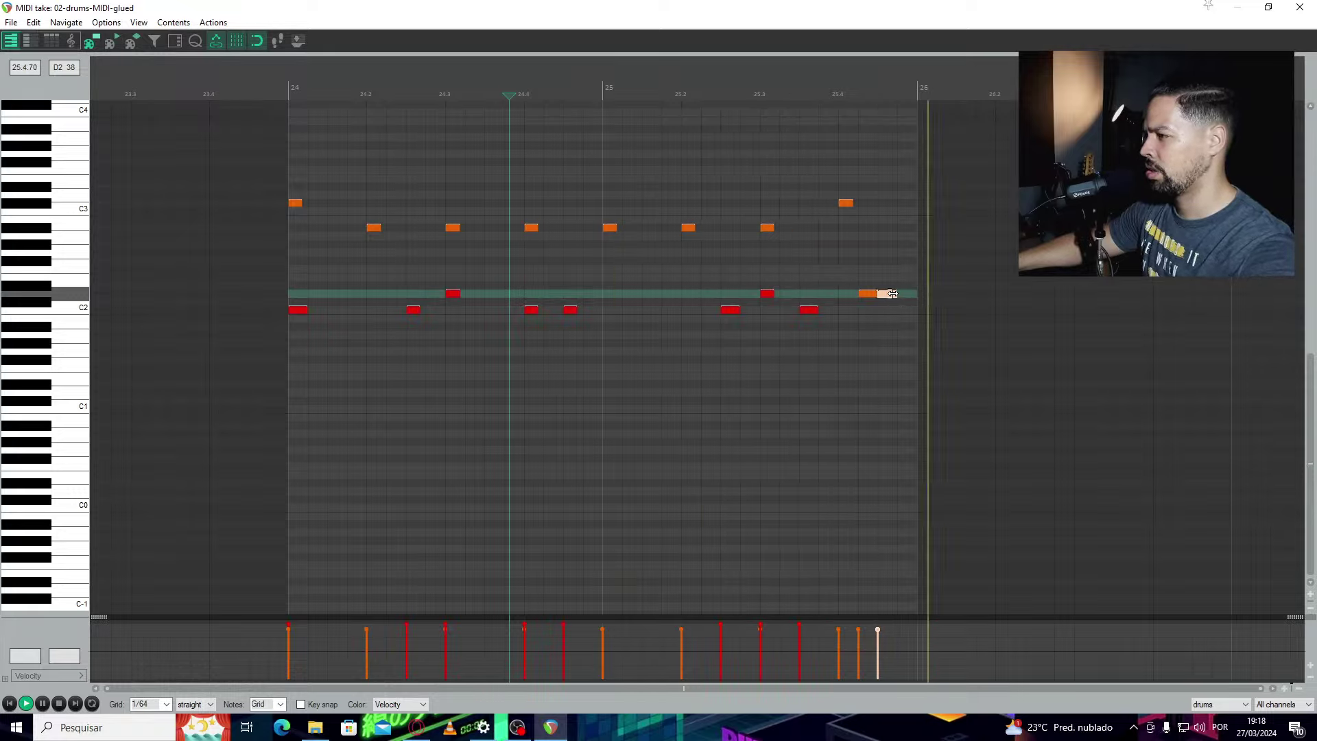
{"action": "key", "text": "space"}
Shift the two final D2 snare notes to 25.4.50 and 25.4.75 and audition the item from 24.1.00
{"action": "left_click", "coordinate": [877, 84]}
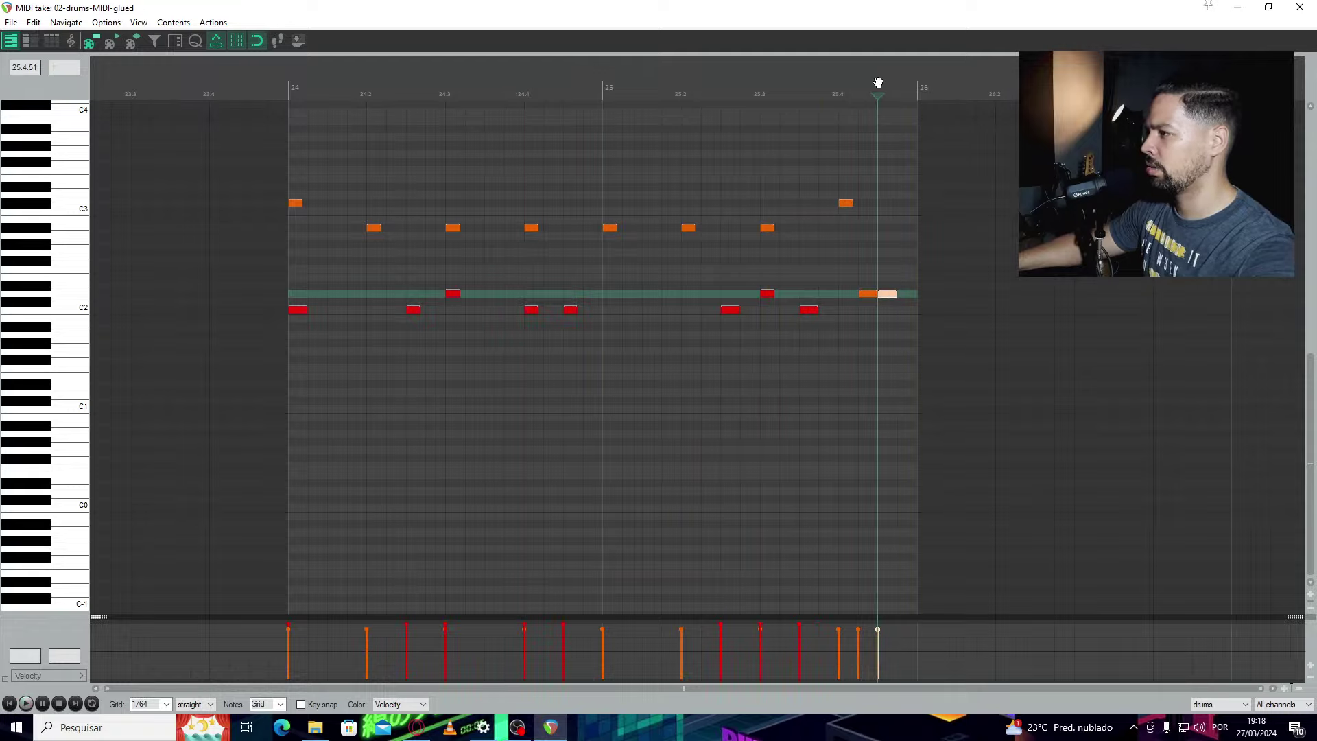
{"action": "scroll", "coordinate": [793, 285], "scroll_direction": "up", "scroll_amount": 3}
{"action": "left_click_drag", "start_coordinate": [675, 276], "coordinate": [771, 295]}
{"action": "scroll", "coordinate": [755, 294], "scroll_direction": "down", "scroll_amount": 5}
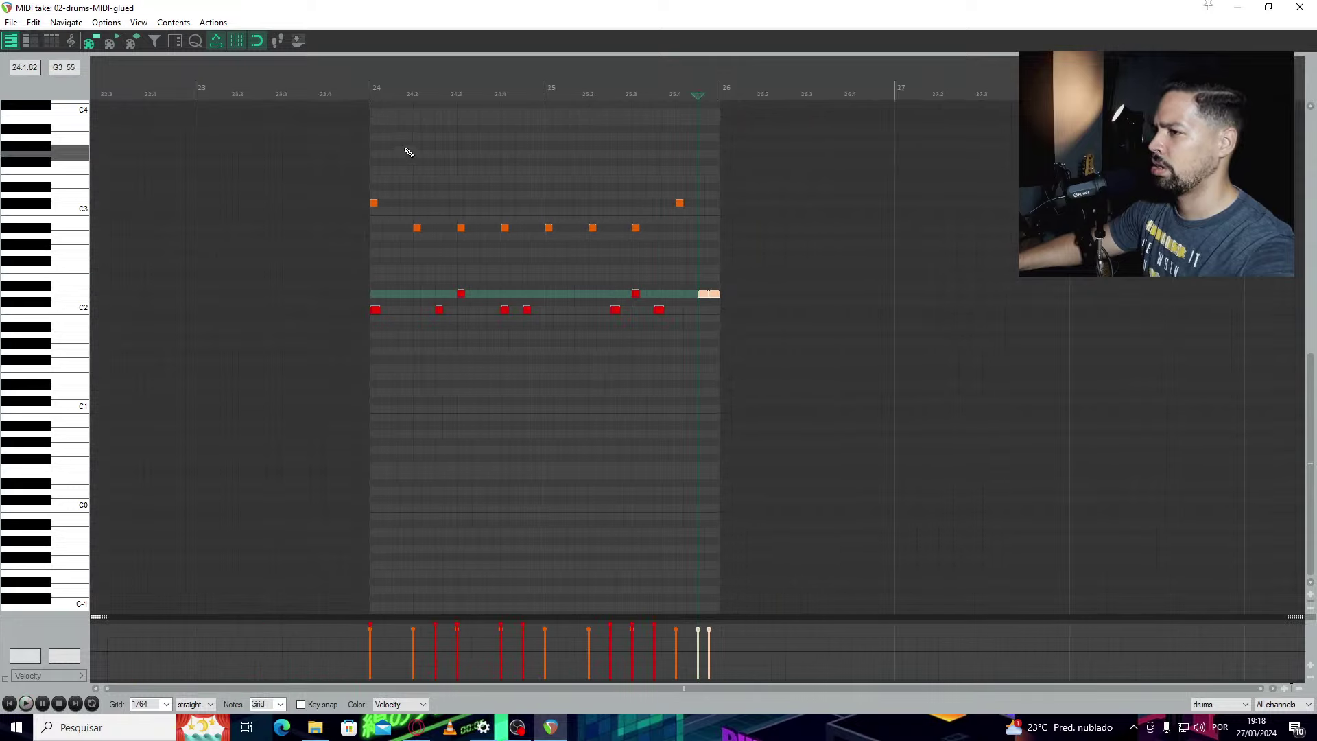
{"action": "left_click", "coordinate": [370, 76]}
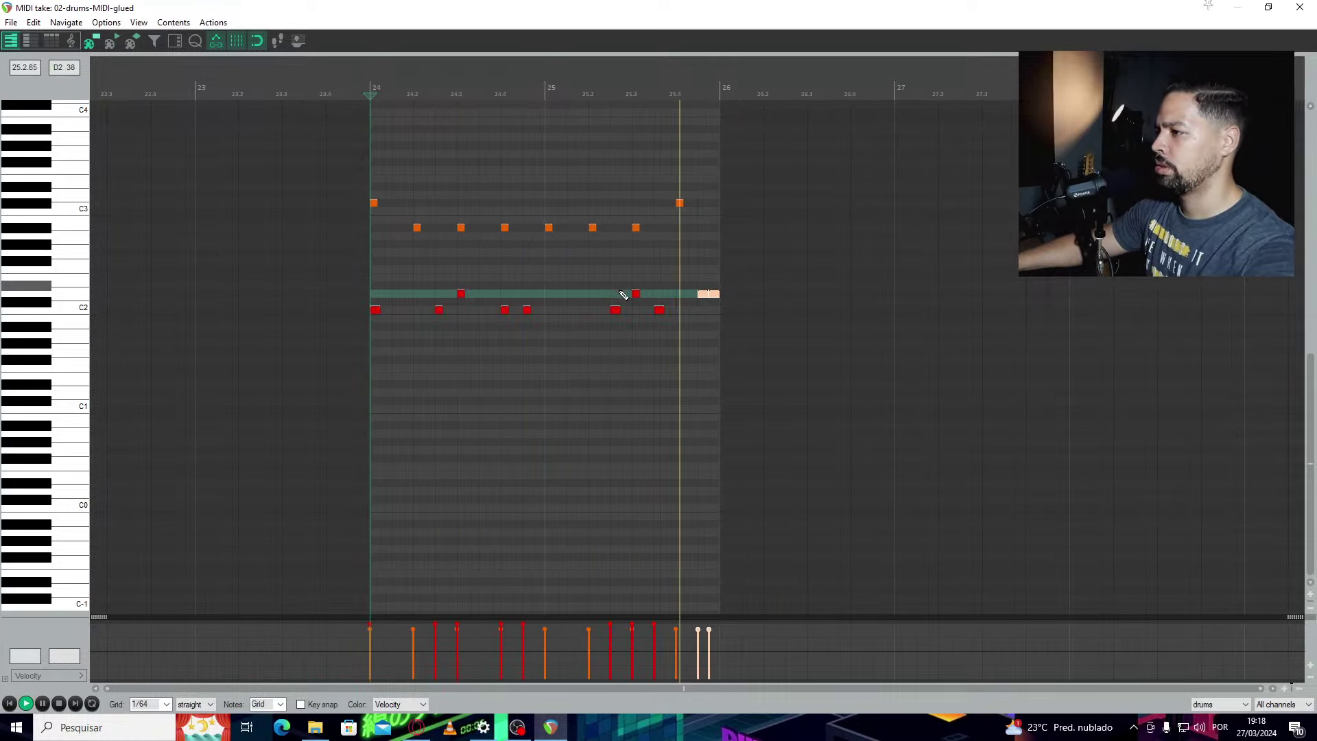
{"action": "key", "text": "space"}
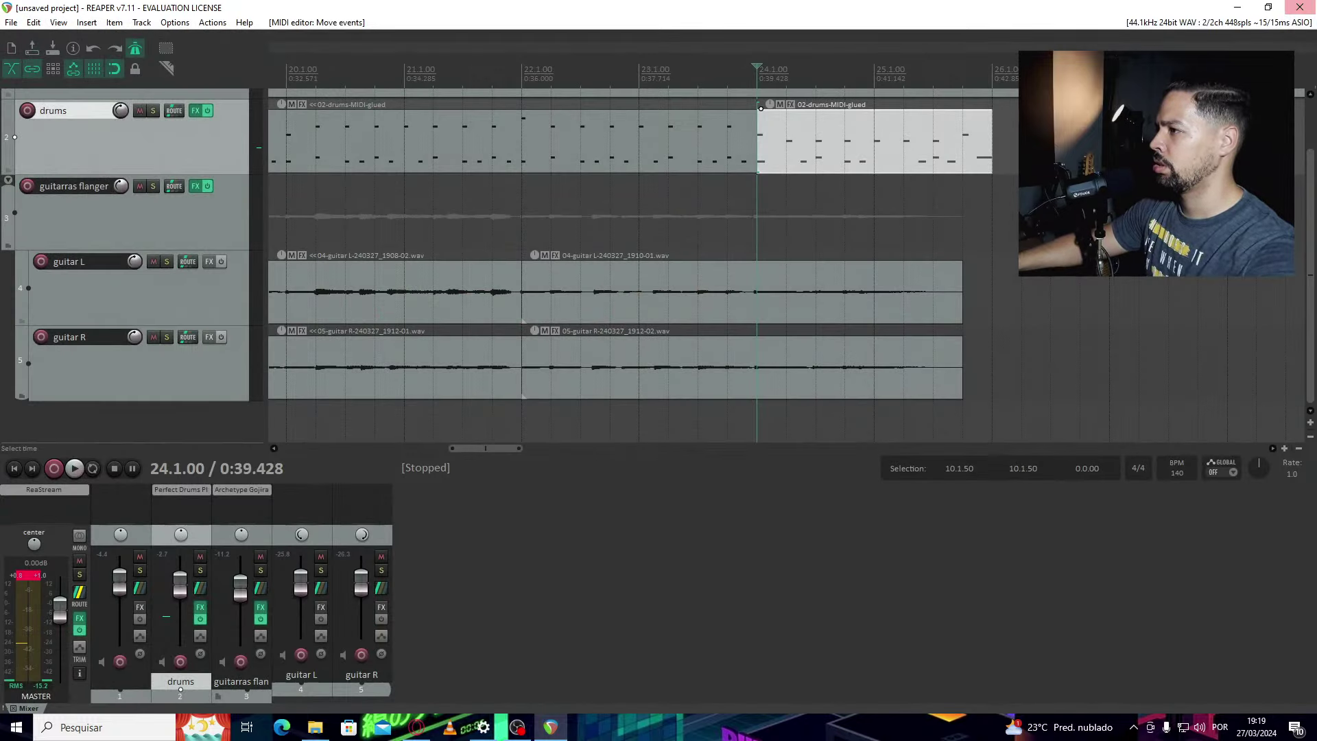
Close the MIDI editor and play the arrangement from 24.1.00
{"action": "left_click", "coordinate": [1300, 7]}
{"action": "left_click", "coordinate": [627, 75]}
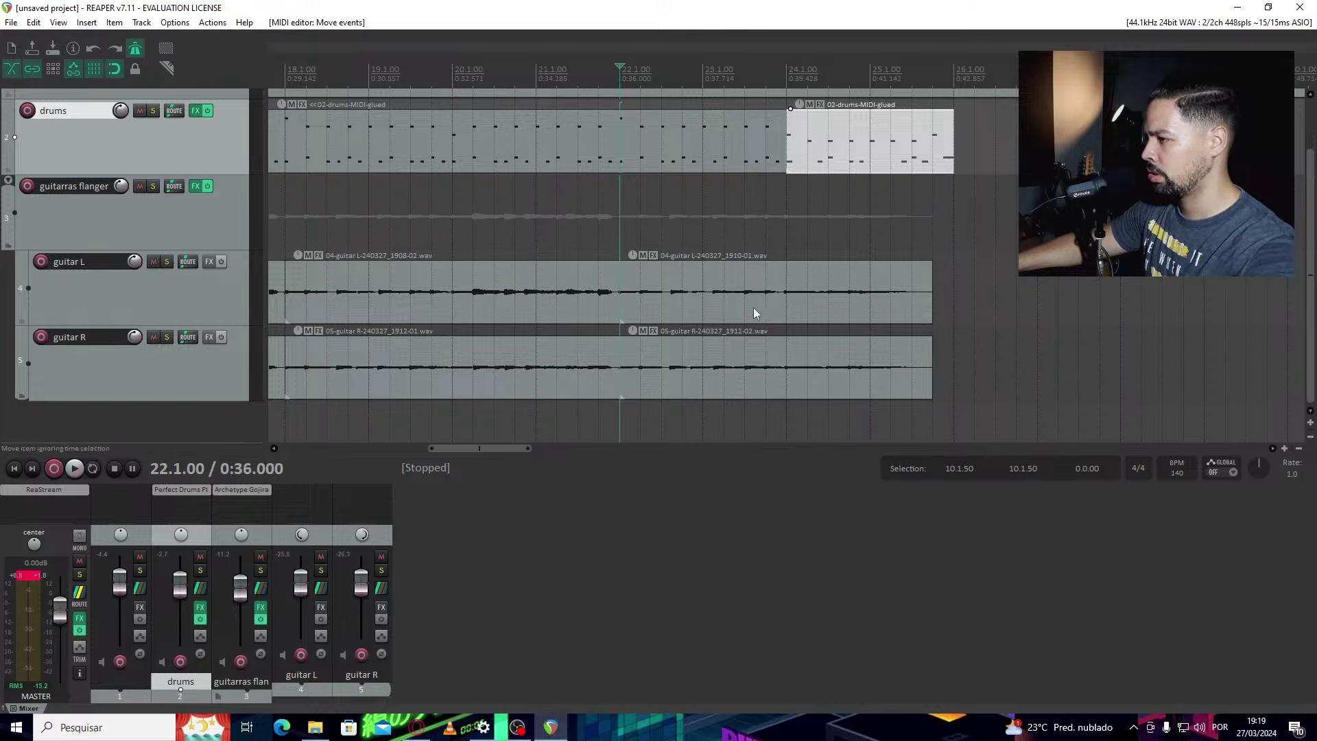
{"action": "left_click", "coordinate": [785, 304]}
{"action": "key", "text": "space"}
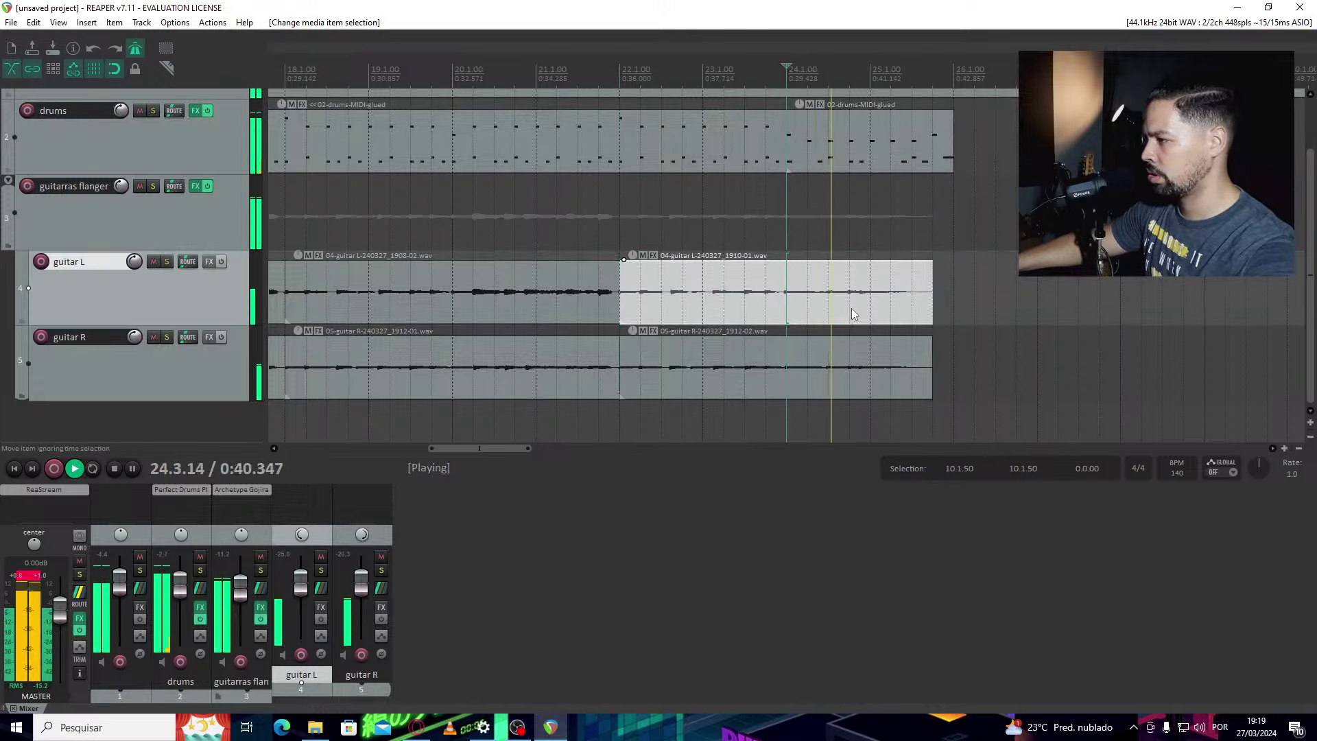
Split the last guitar L and guitar R items at 24.4.00, stretch their end pieces to 26.1.00, and audition them
{"action": "left_click", "coordinate": [850, 306]}
{"action": "key", "text": "space"}
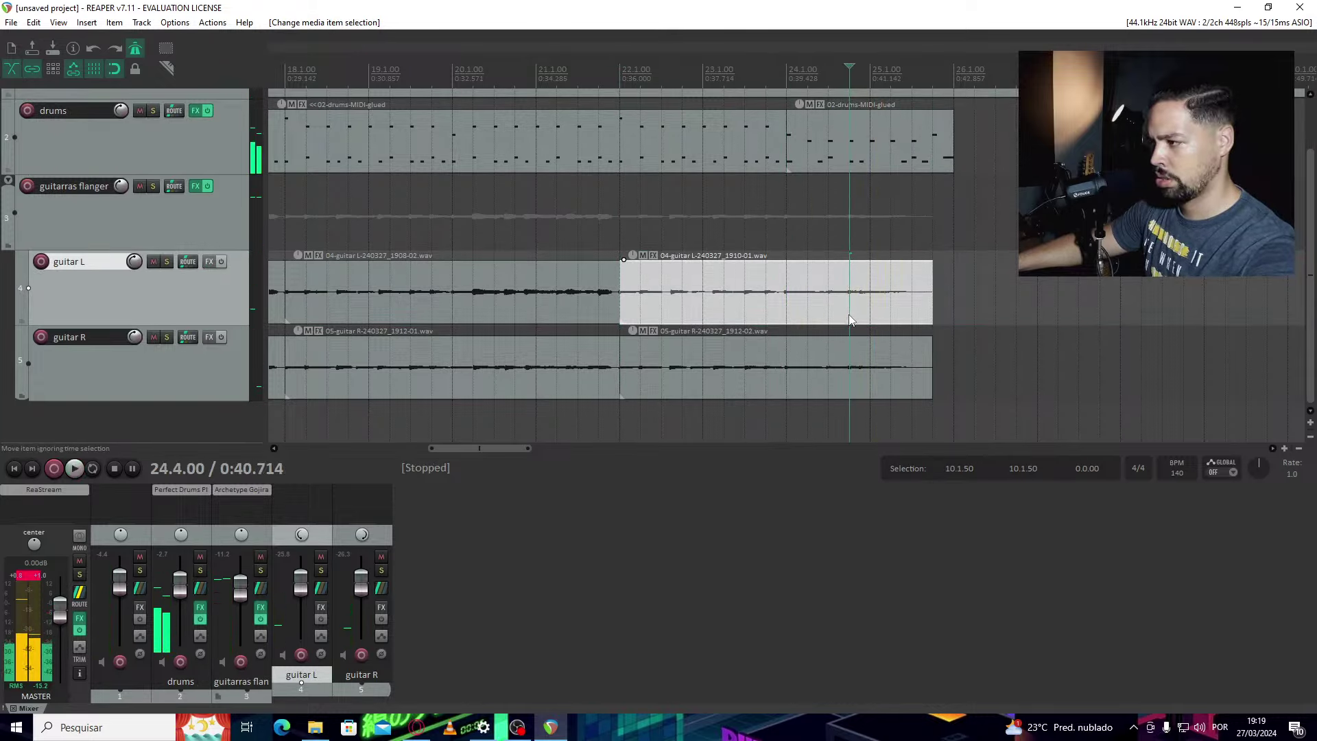
{"action": "left_click", "coordinate": [853, 373], "text": "ctrl"}
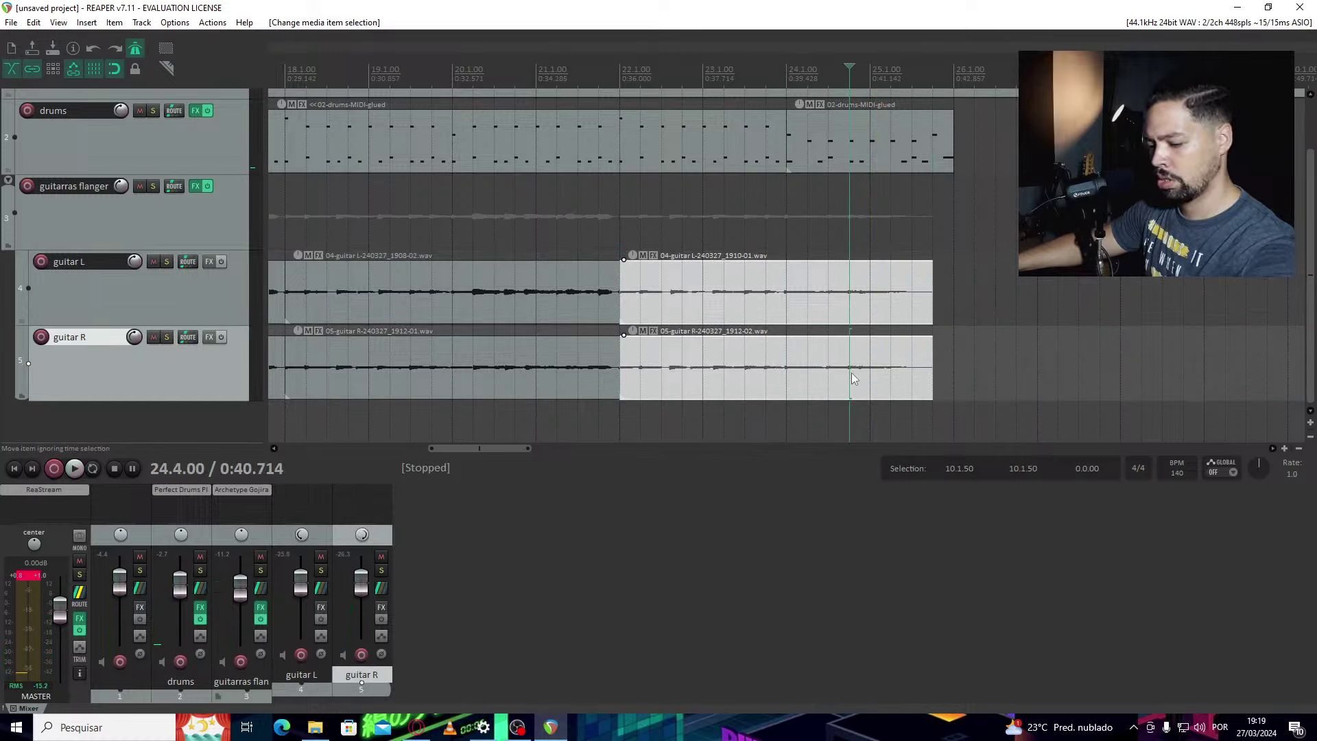
{"action": "key", "text": "s"}
{"action": "left_click_drag", "start_coordinate": [935, 302], "coordinate": [953, 305]}
{"action": "key", "text": "space"}
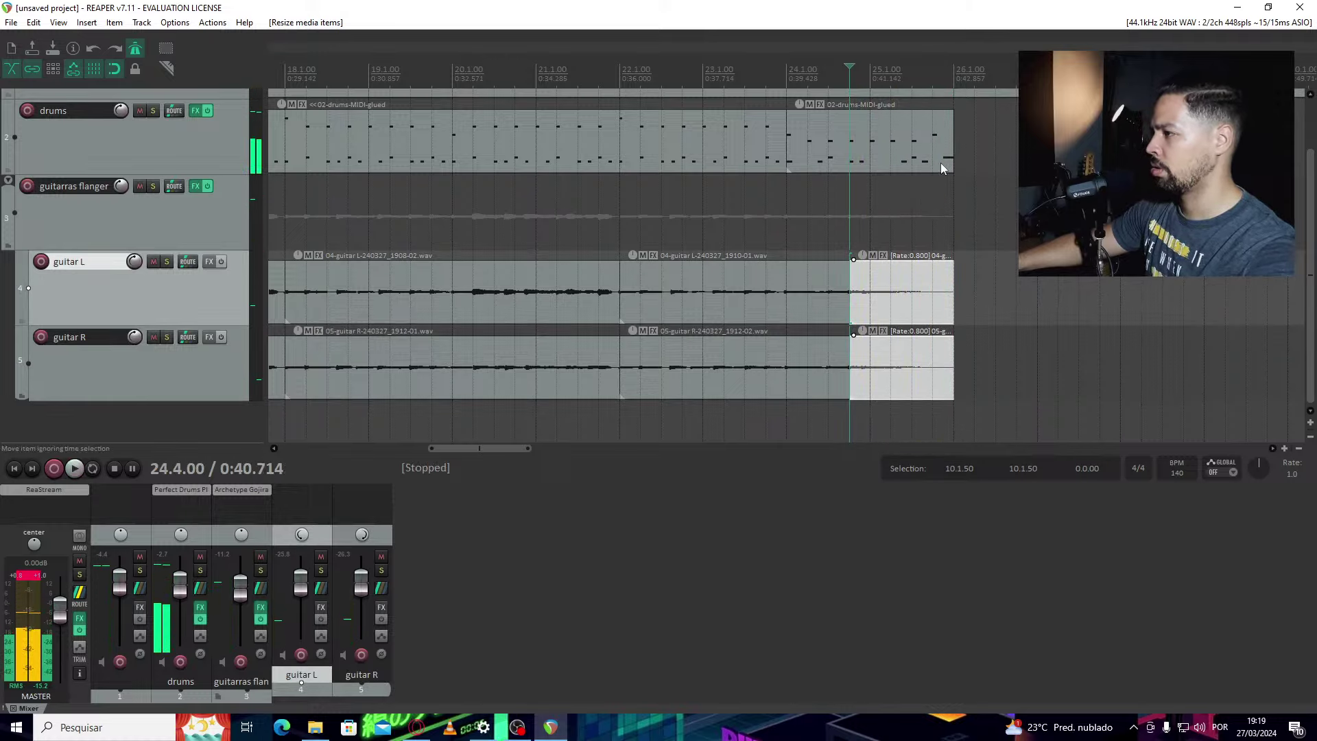
Play the whole arrangement from the project start
{"action": "left_click", "coordinate": [961, 206]}
{"action": "key", "text": "space"}
{"action": "scroll", "coordinate": [574, 162], "scroll_direction": "down", "scroll_amount": 10}
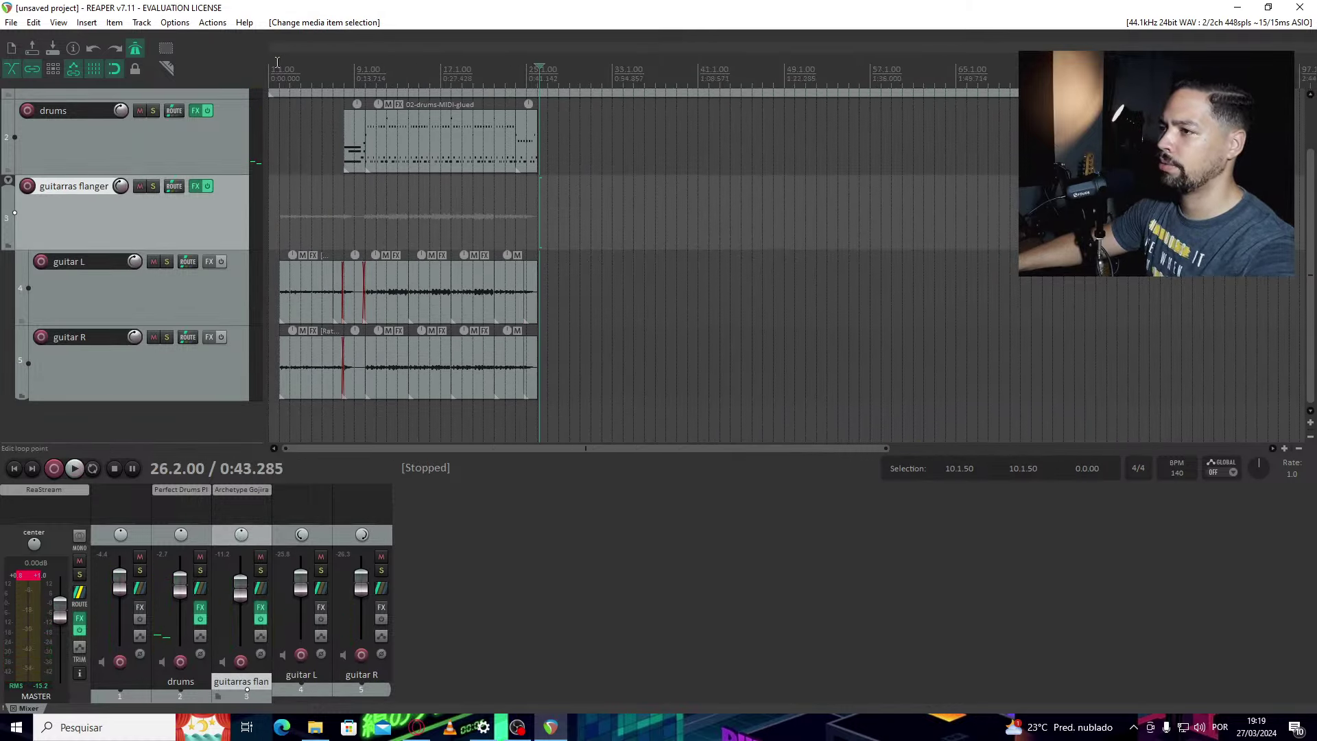
{"action": "left_click", "coordinate": [278, 63]}
{"action": "key", "text": "space"}
{"action": "scroll", "coordinate": [379, 157], "scroll_direction": "up", "scroll_amount": 3}
{"action": "scroll", "coordinate": [379, 157], "scroll_direction": "up", "scroll_amount": 3}
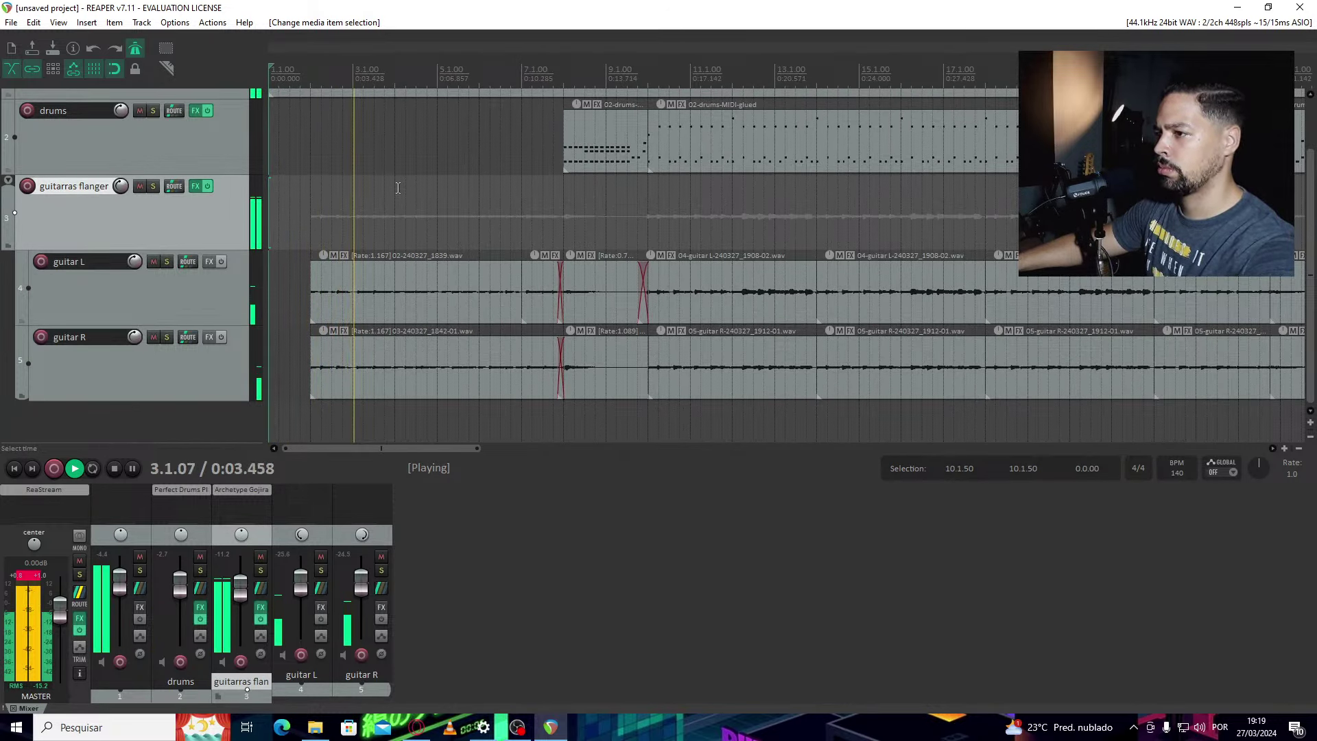
Adjust the DRT distortion and slightly lower the PHSR rate in Archetype Gojira on the guitarras flanger track
{"action": "left_click", "coordinate": [229, 490]}
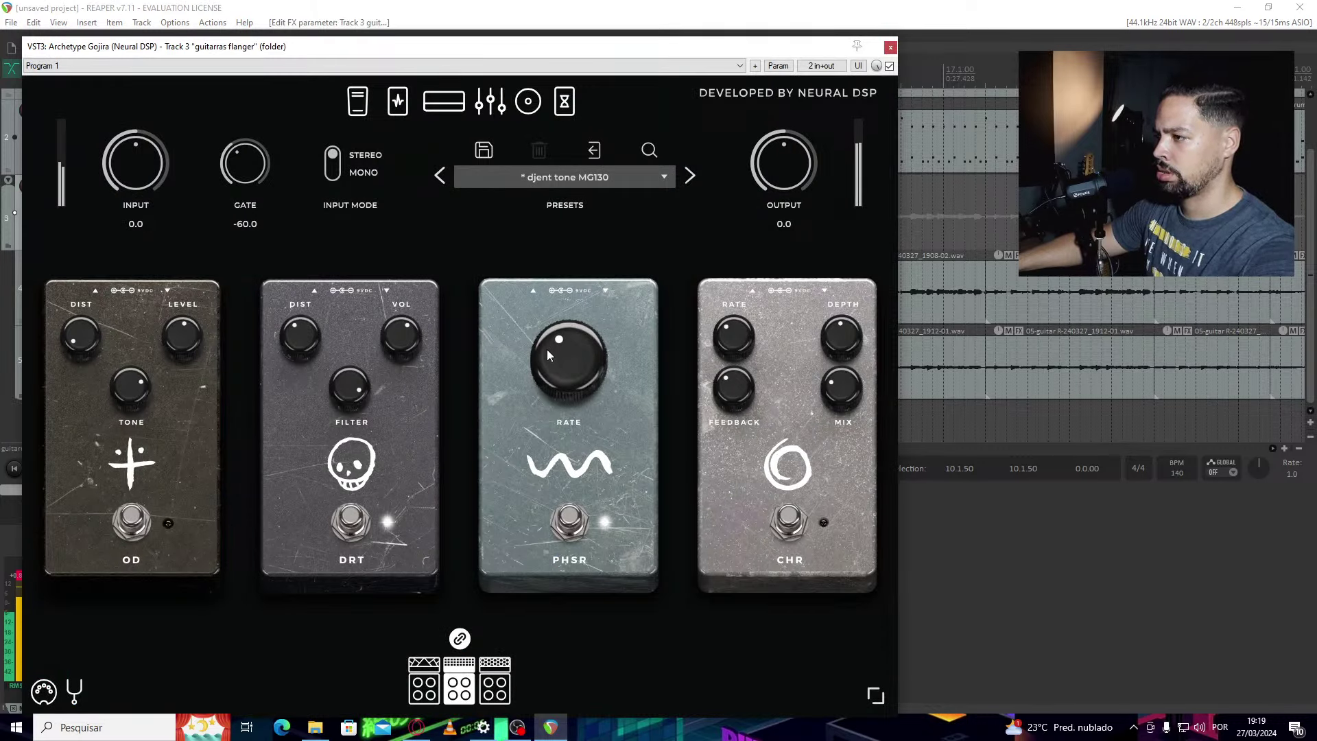
{"action": "left_click_drag", "start_coordinate": [290, 339], "coordinate": [295, 319]}
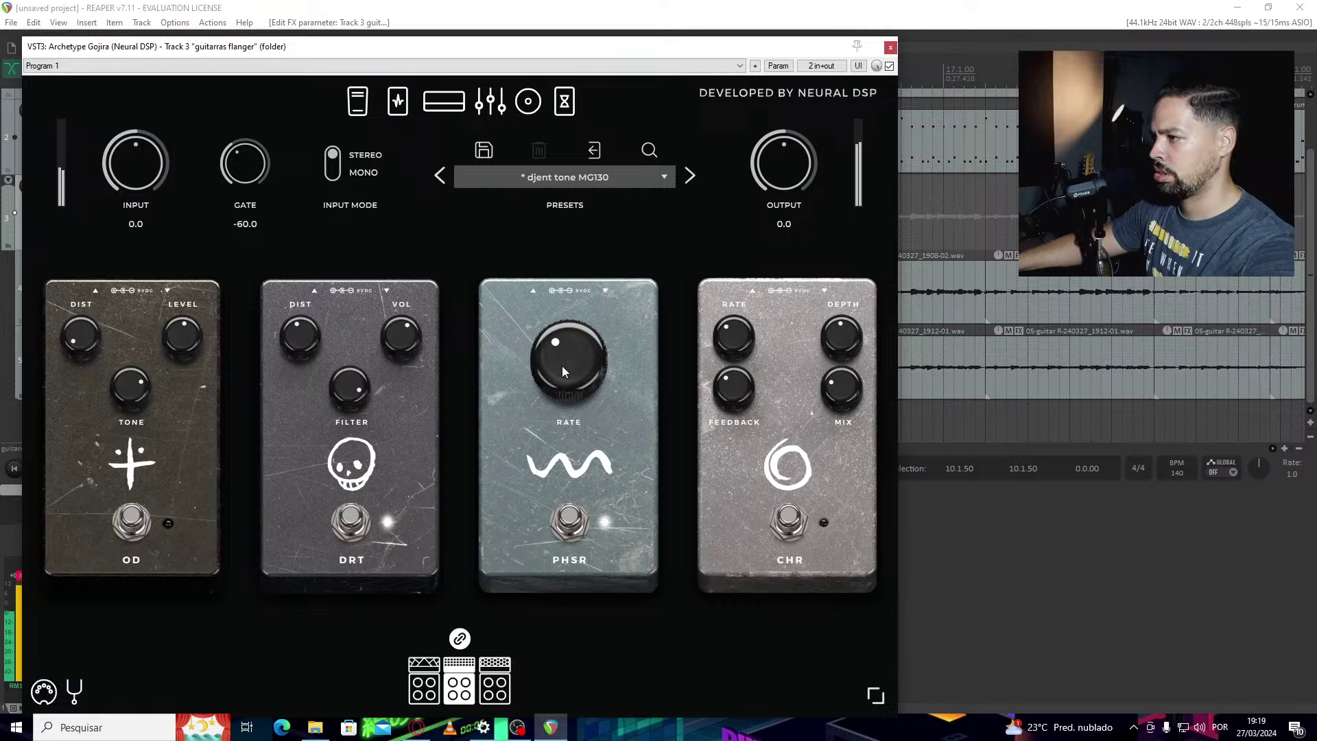
{"action": "left_click", "coordinate": [891, 47]}
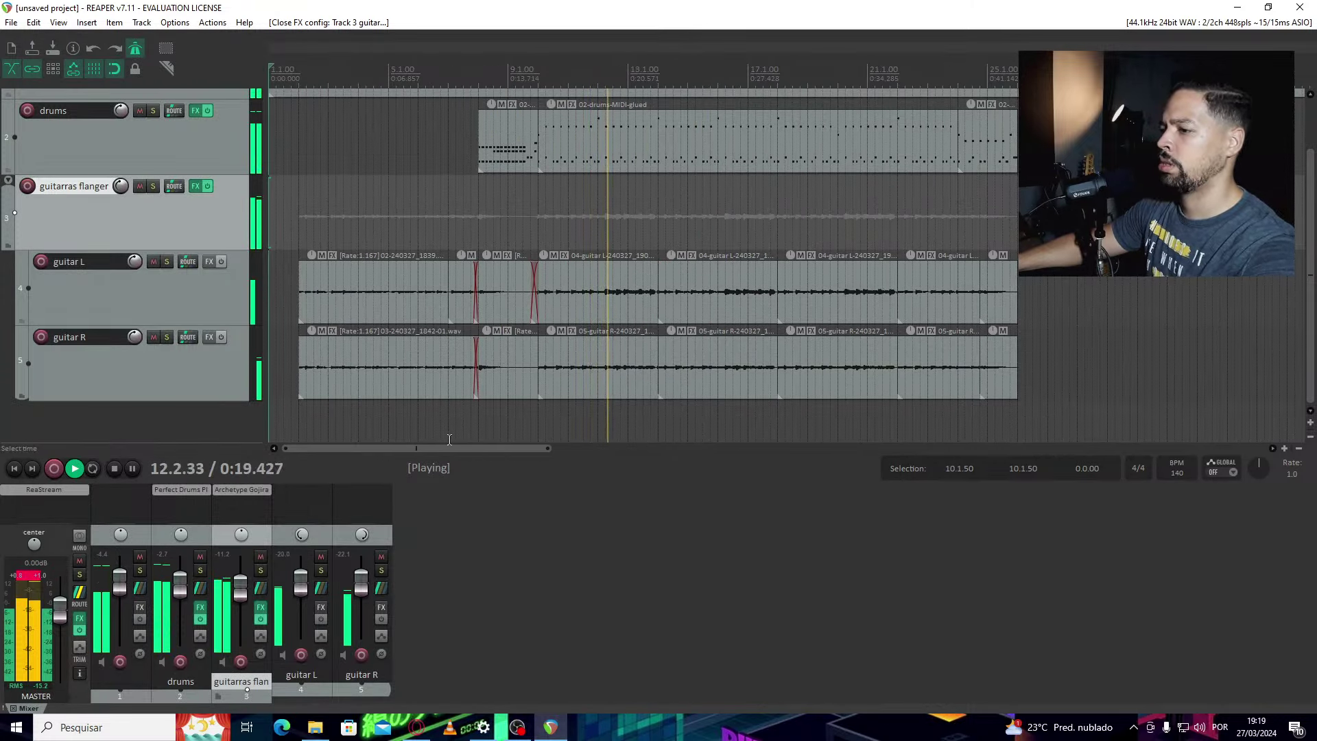
Follow the playback through bar 22 and restart it from 13.4.00
{"action": "left_click_drag", "start_coordinate": [431, 454], "coordinate": [501, 444]}
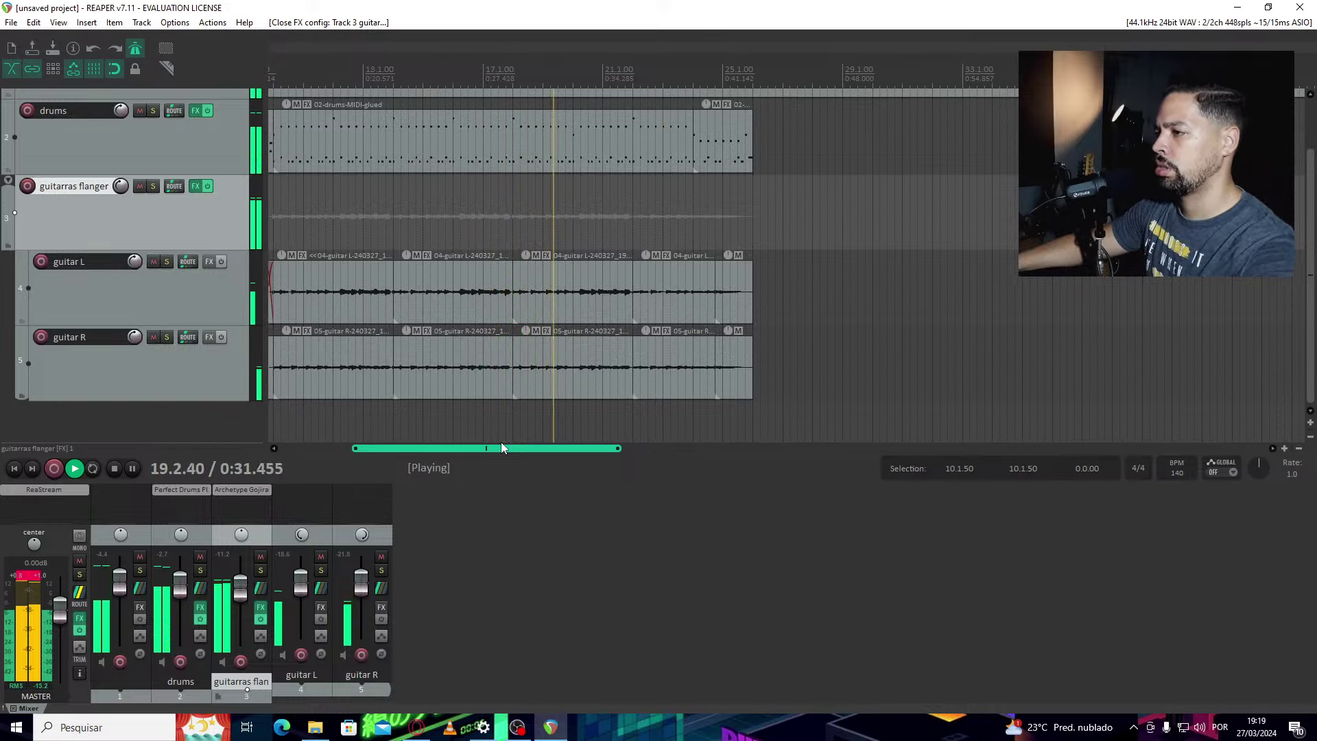
{"action": "left_click_drag", "start_coordinate": [501, 444], "coordinate": [517, 445]}
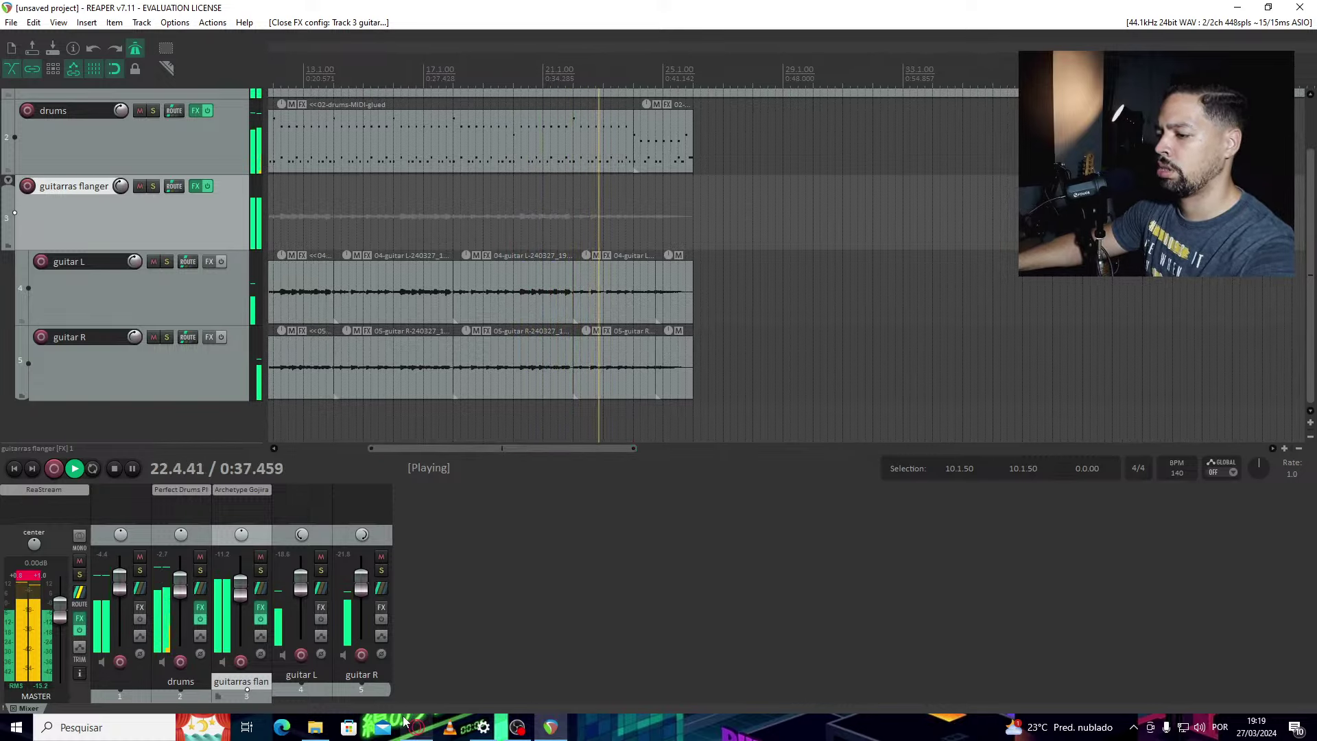
{"action": "key", "text": "space"}
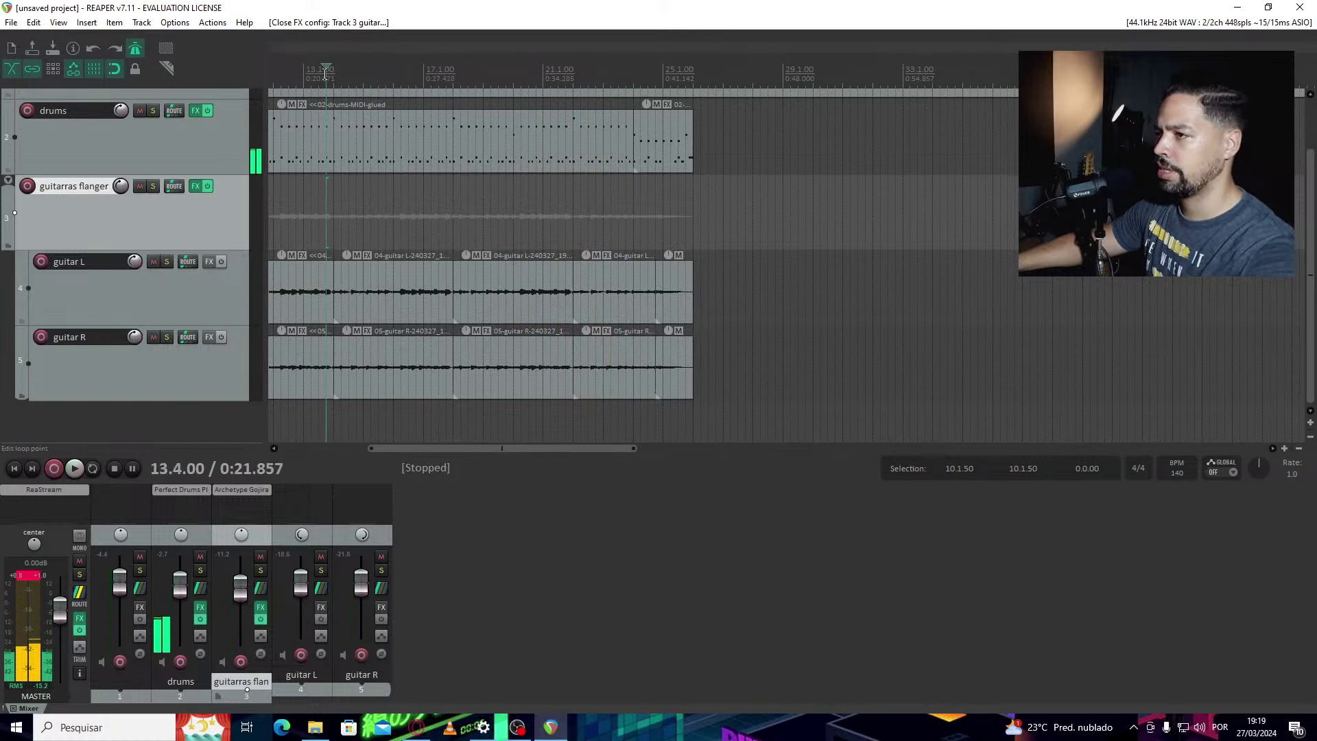
{"action": "key", "text": "space"}
Switch to OBS to check the reaper audio level in the mixer, and return to REAPER
{"action": "left_click", "coordinate": [552, 728]}
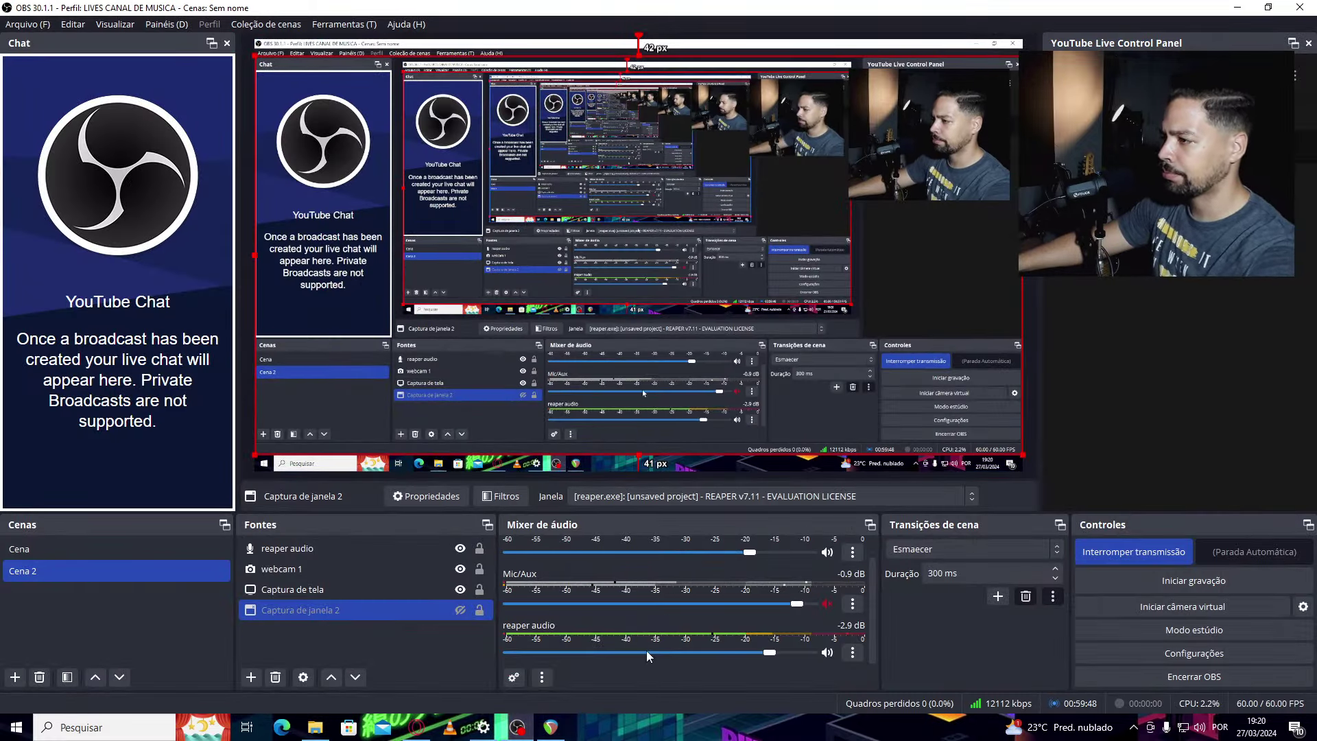
{"action": "key", "text": "alt+Tab"}
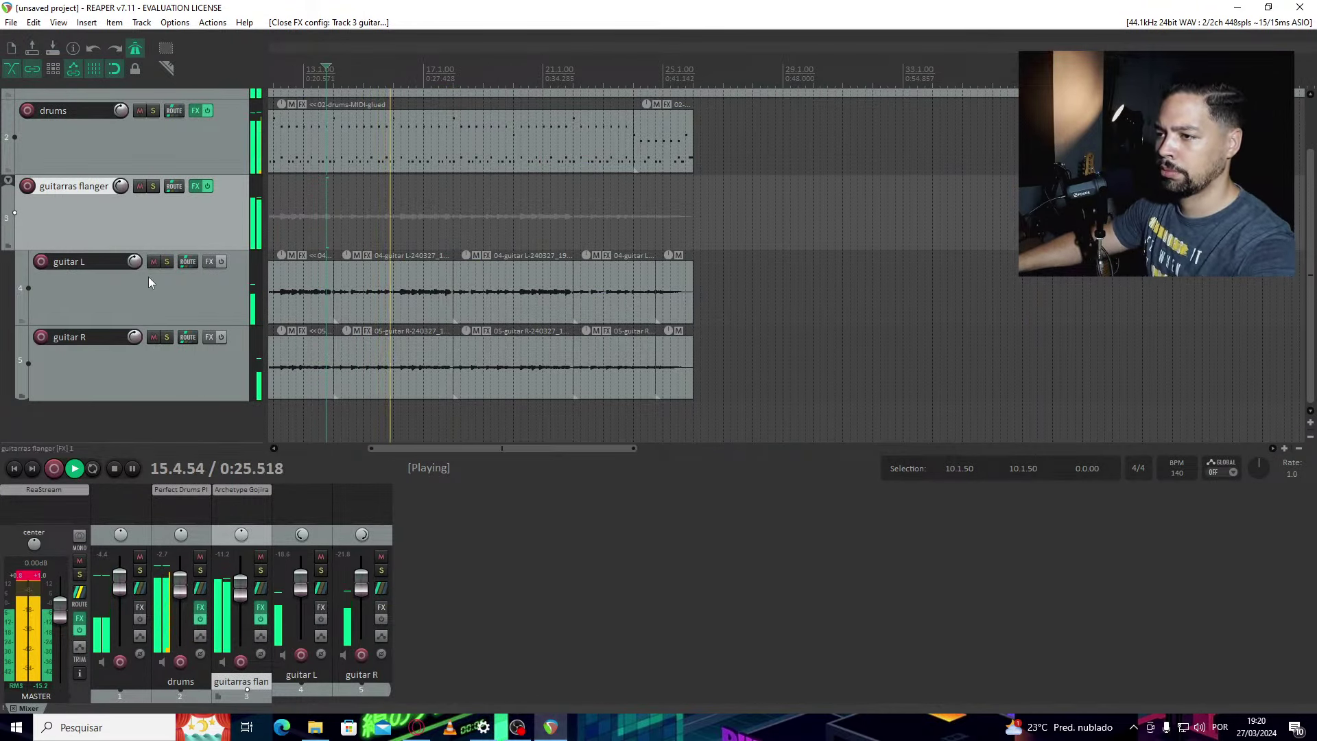
{"action": "key", "text": "space"}
{"action": "left_click", "coordinate": [519, 729]}
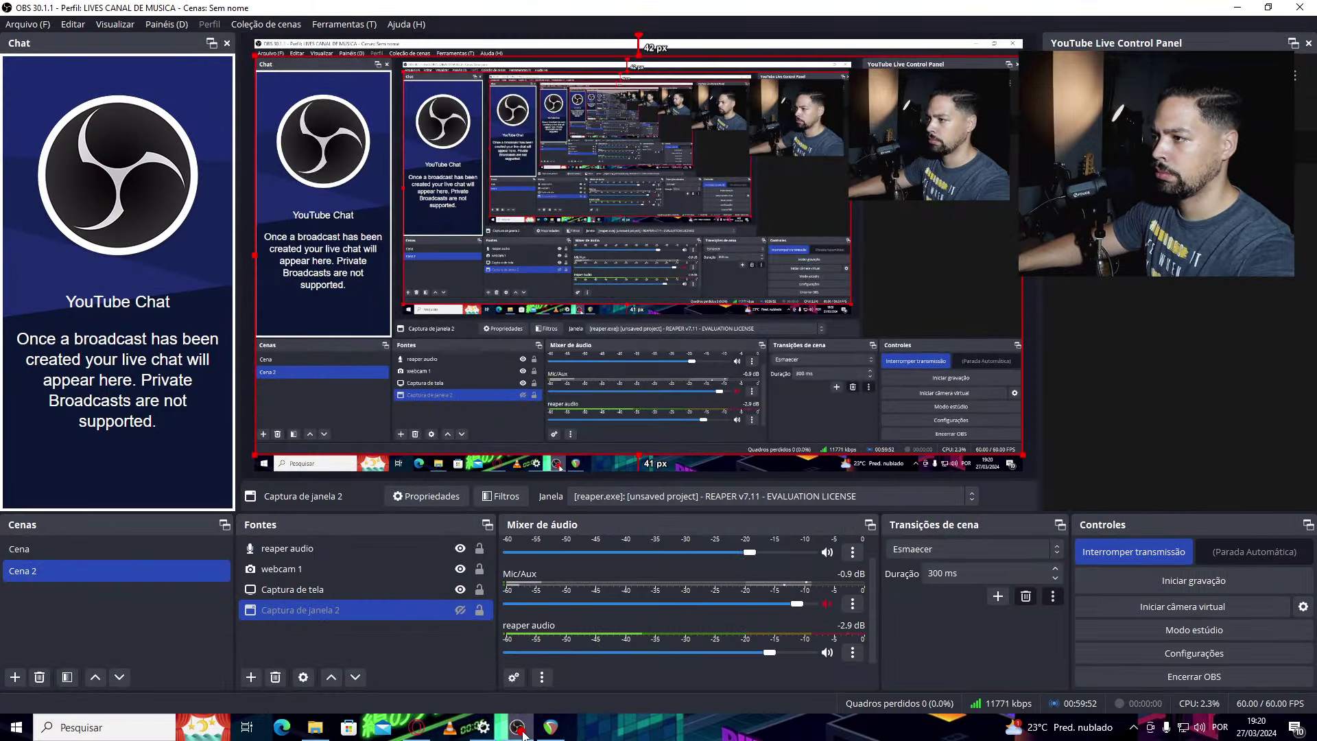
{"action": "left_click", "coordinate": [519, 728]}
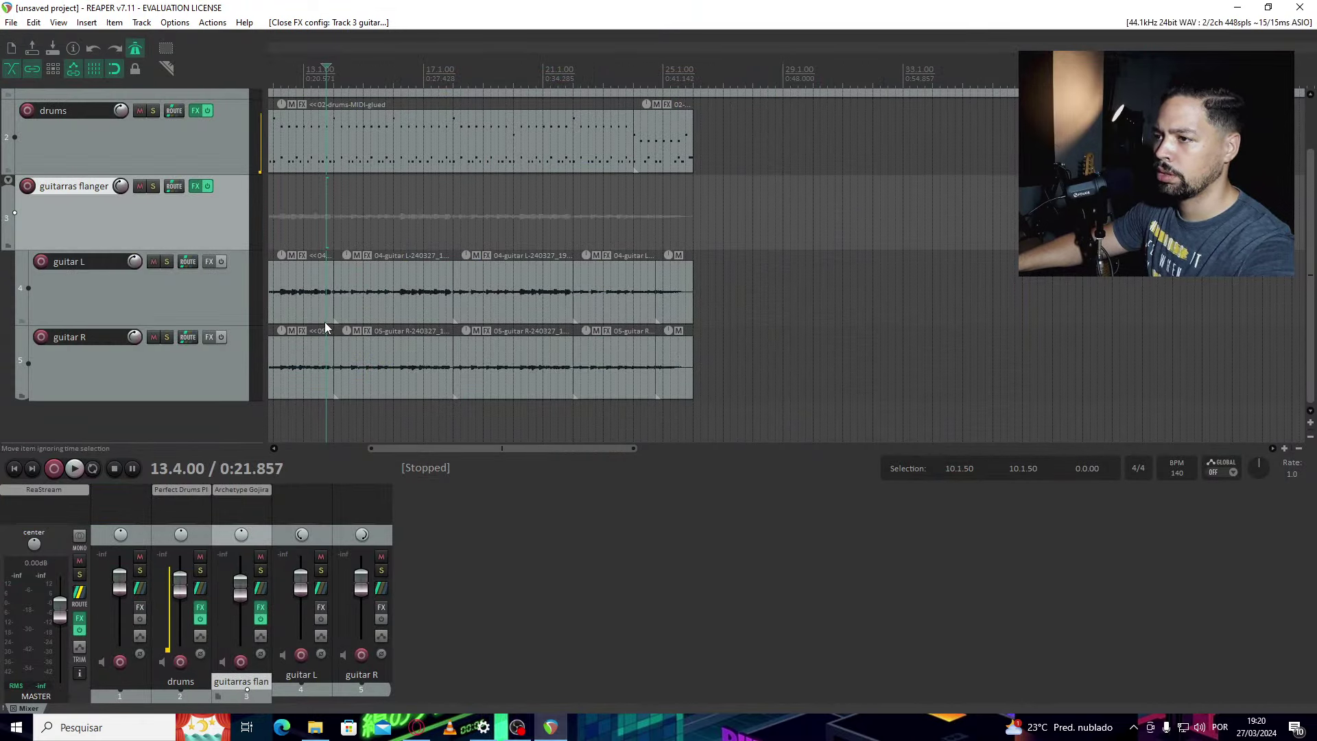
Lower the DRT pedal's filter to about its midpoint in the guitarras flanger track's Archetype Gojira while the song plays
{"action": "key", "text": "space"}
{"action": "left_click", "coordinate": [195, 187]}
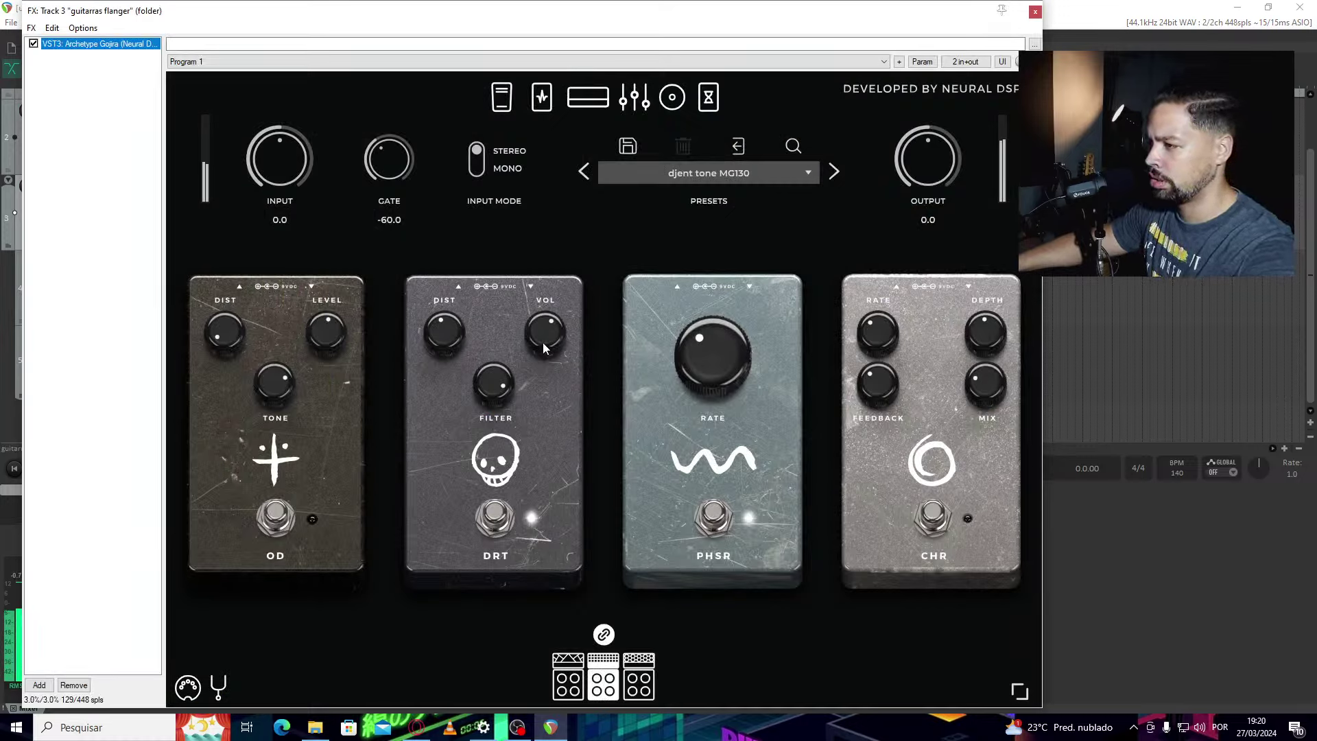
{"action": "left_click_drag", "start_coordinate": [494, 382], "coordinate": [500, 452]}
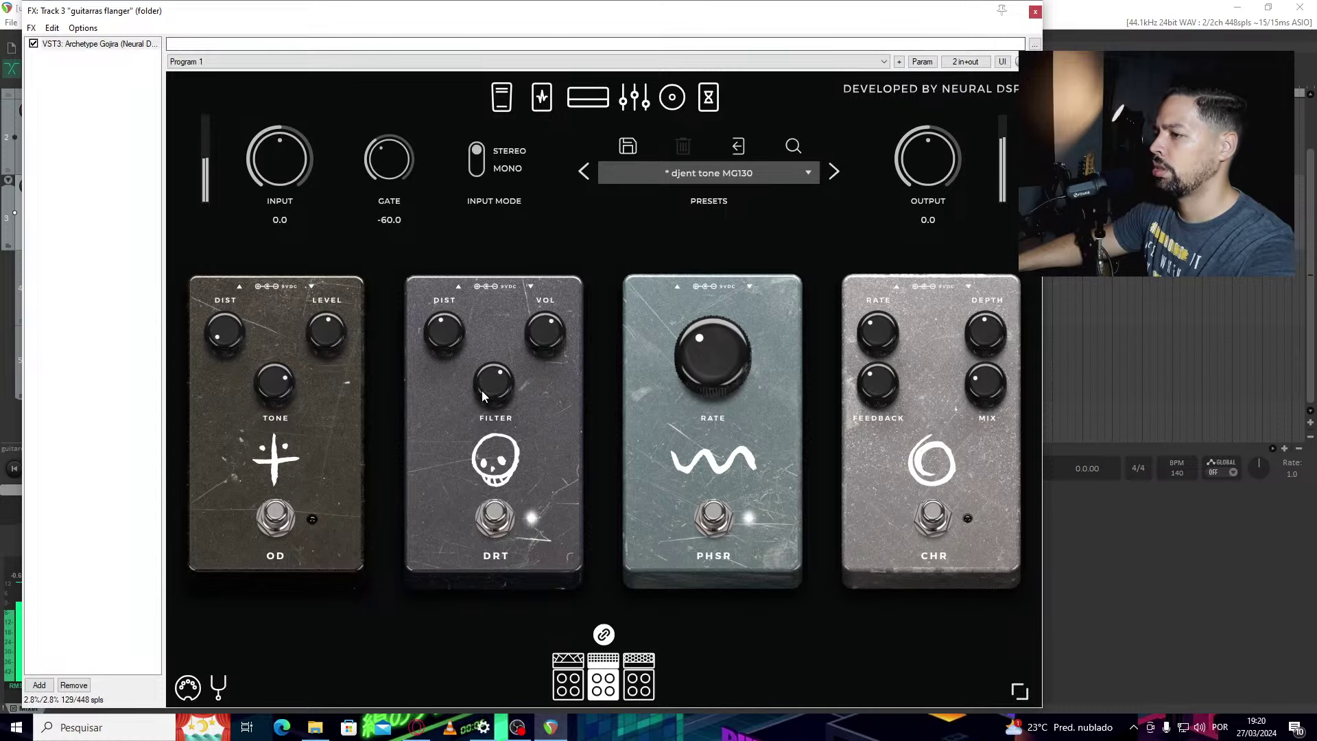
{"action": "left_click_drag", "start_coordinate": [481, 389], "coordinate": [490, 446]}
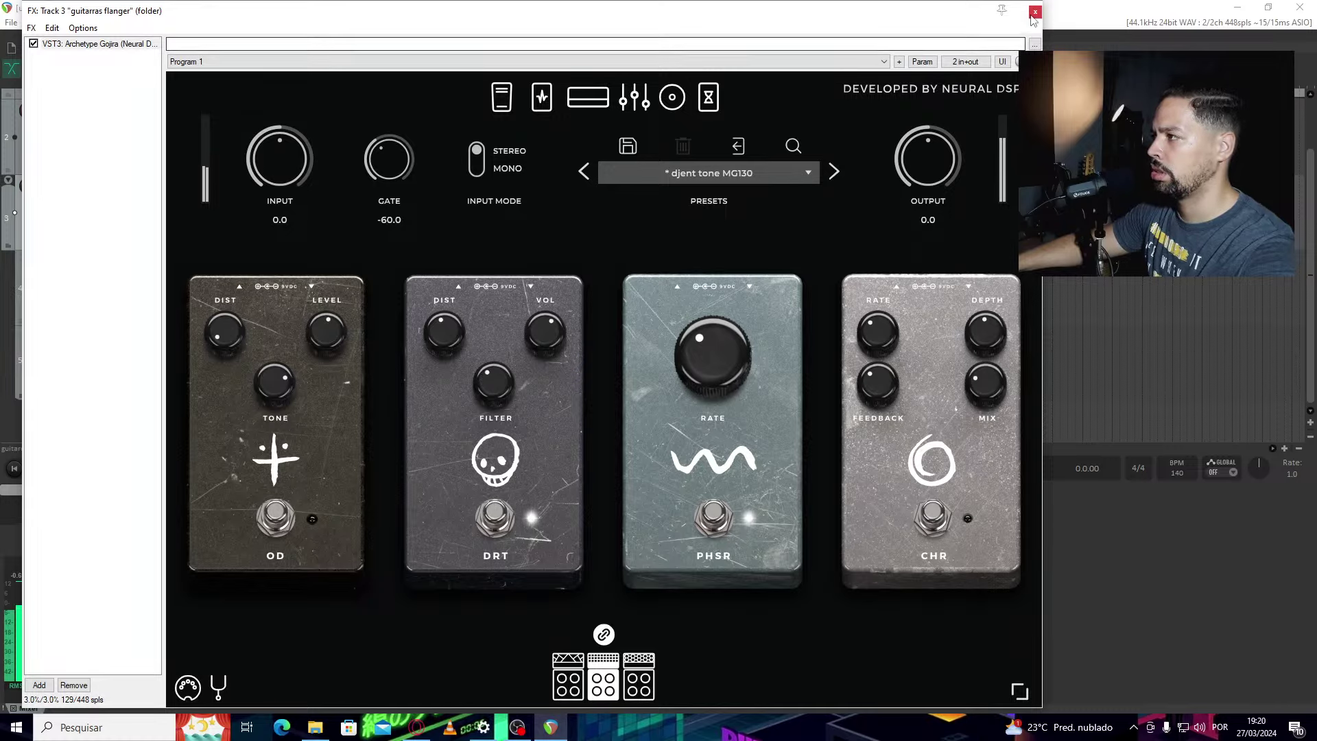
{"action": "key", "text": "Escape"}
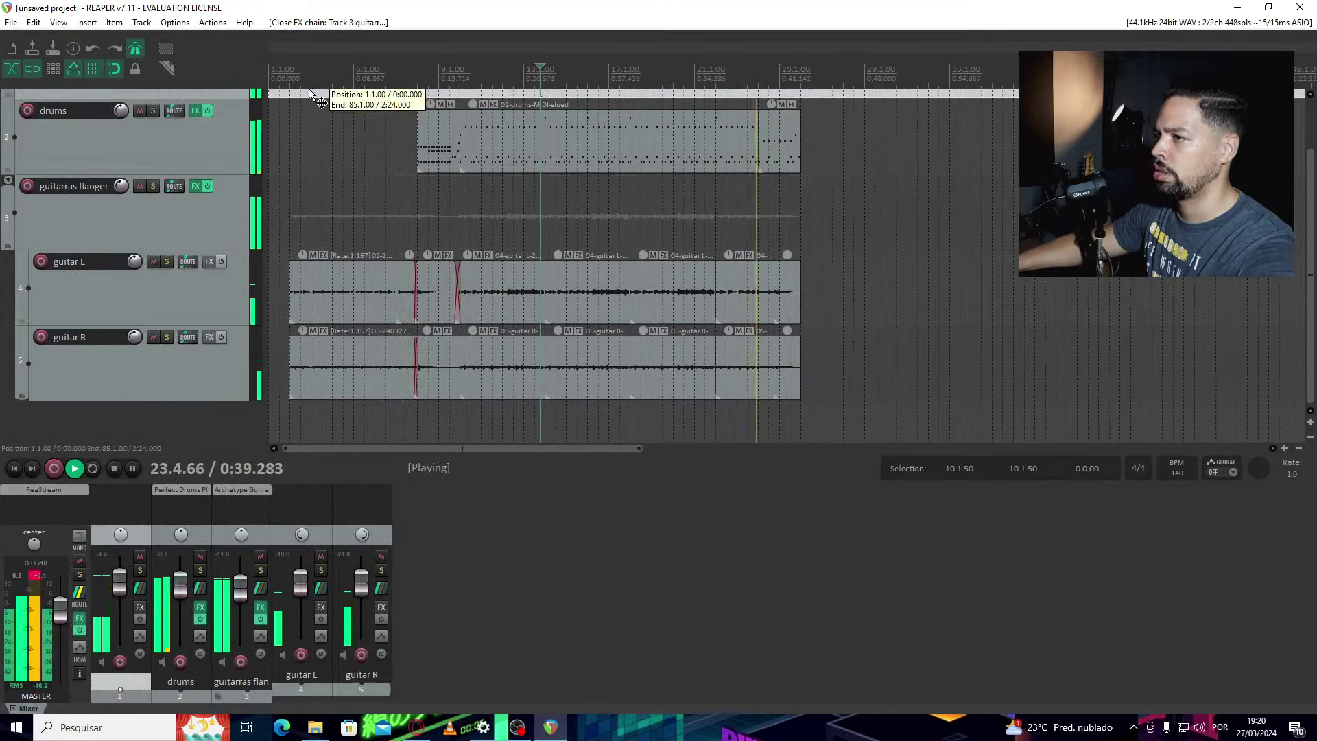
Play the arrangement from 3.1.00 and reopen Archetype Gojira on the guitarras flanger track
{"action": "left_click", "coordinate": [312, 418]}
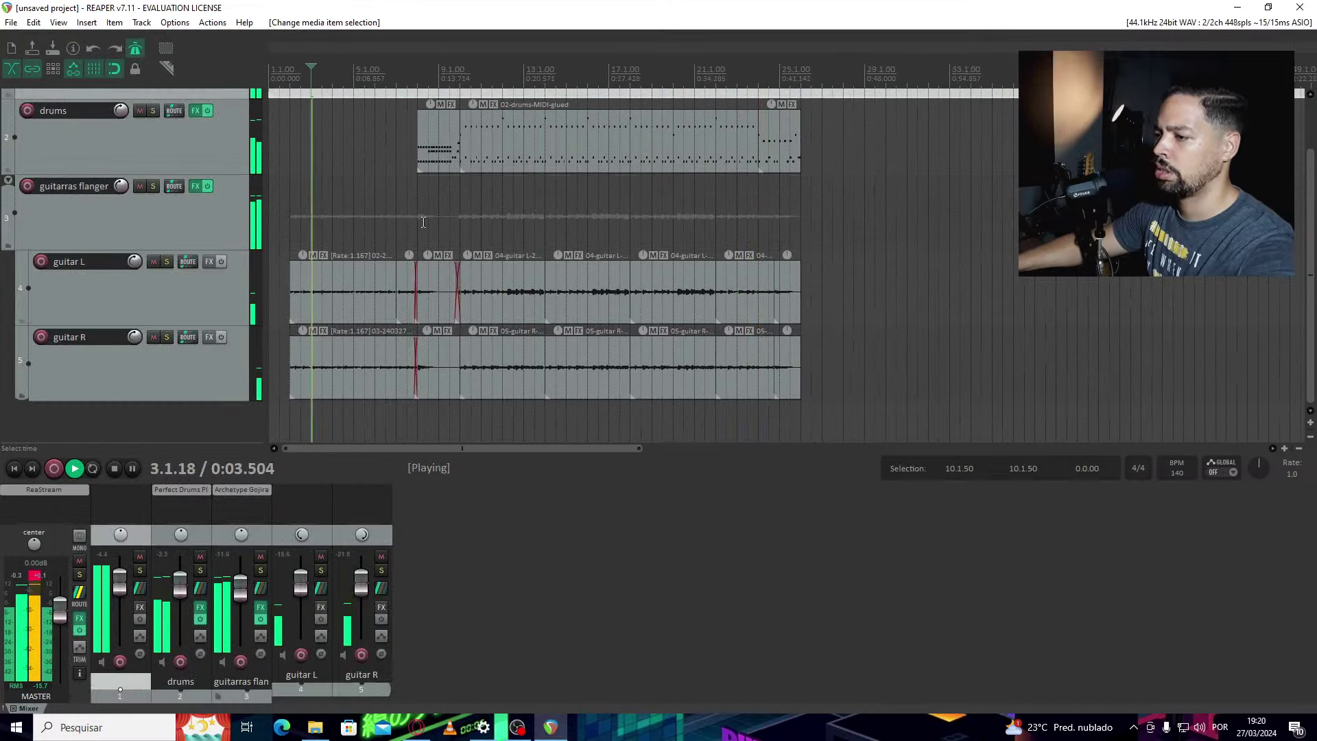
{"action": "left_click", "coordinate": [240, 489]}
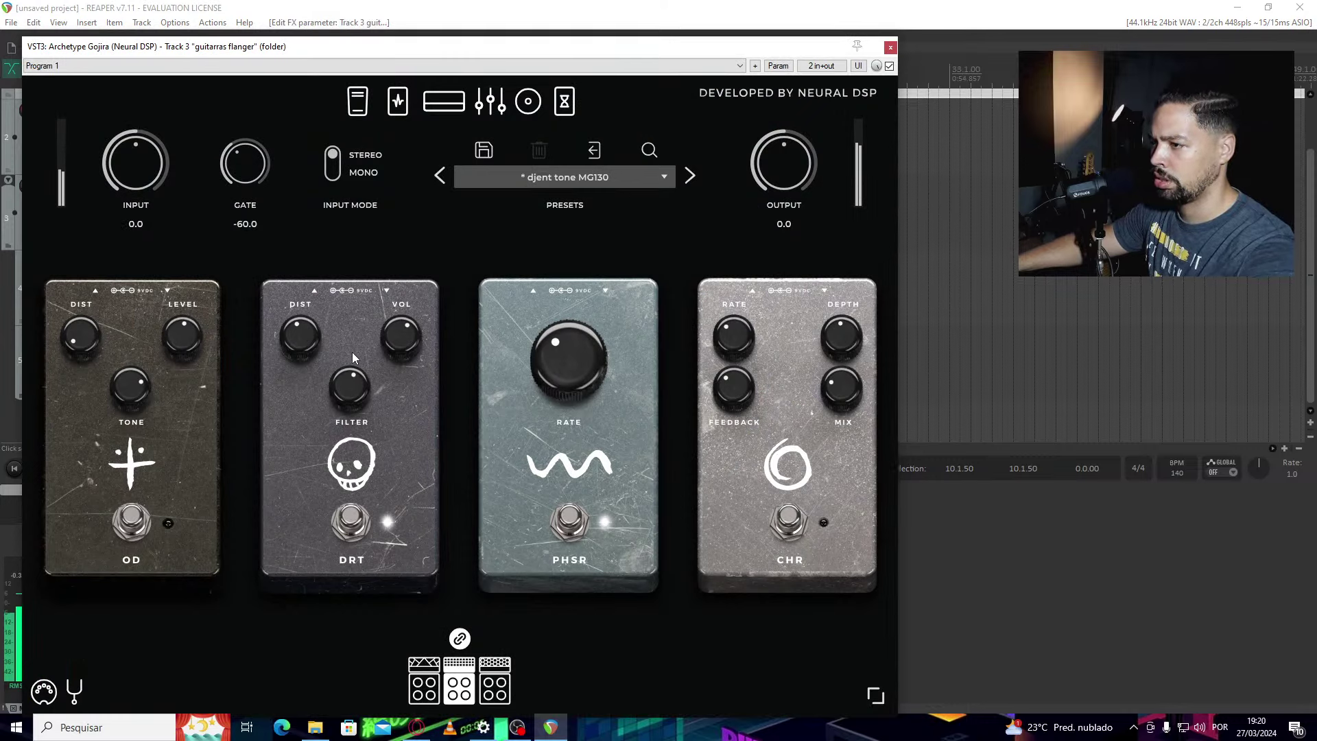
Arm the guitar L track for recording and play the YouTube guitar cover of Lugar ao Sol from about 0:40
{"action": "left_click", "coordinate": [301, 656]}
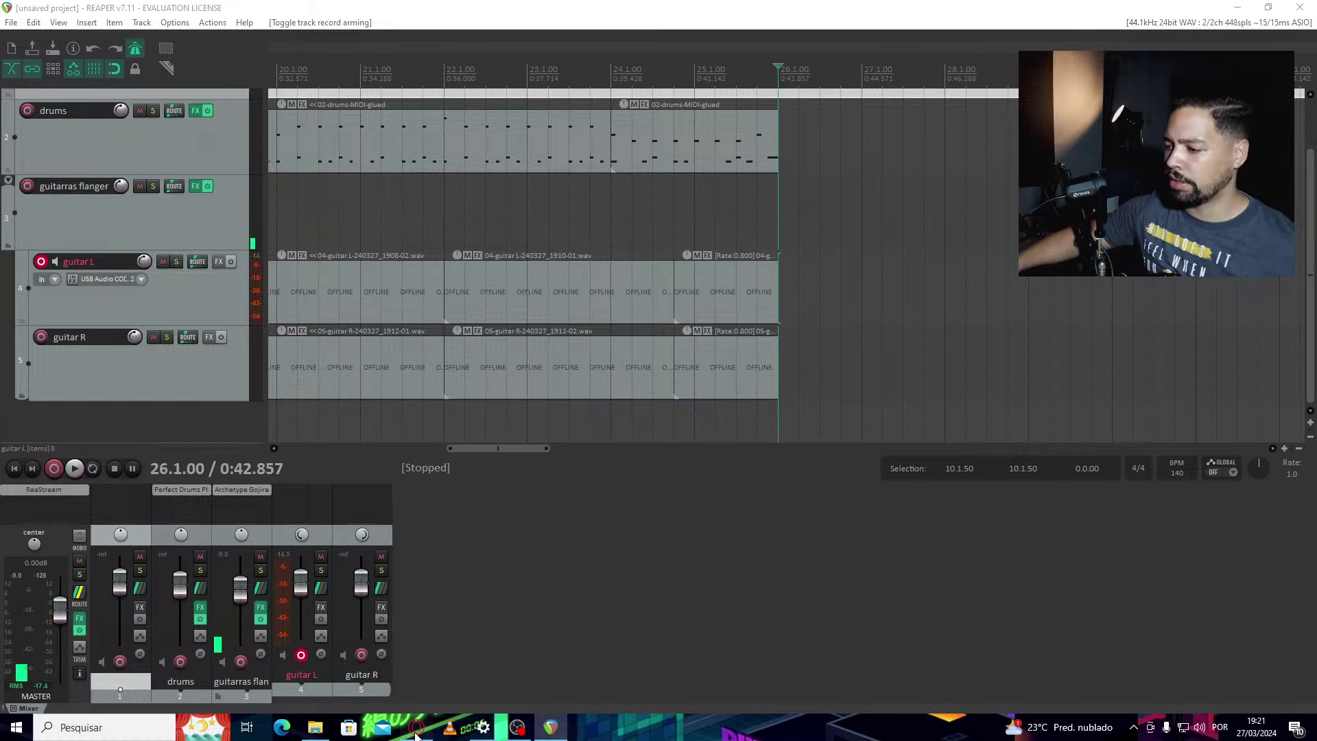
{"action": "key", "text": "alt+Tab"}
{"action": "left_click", "coordinate": [240, 583]}
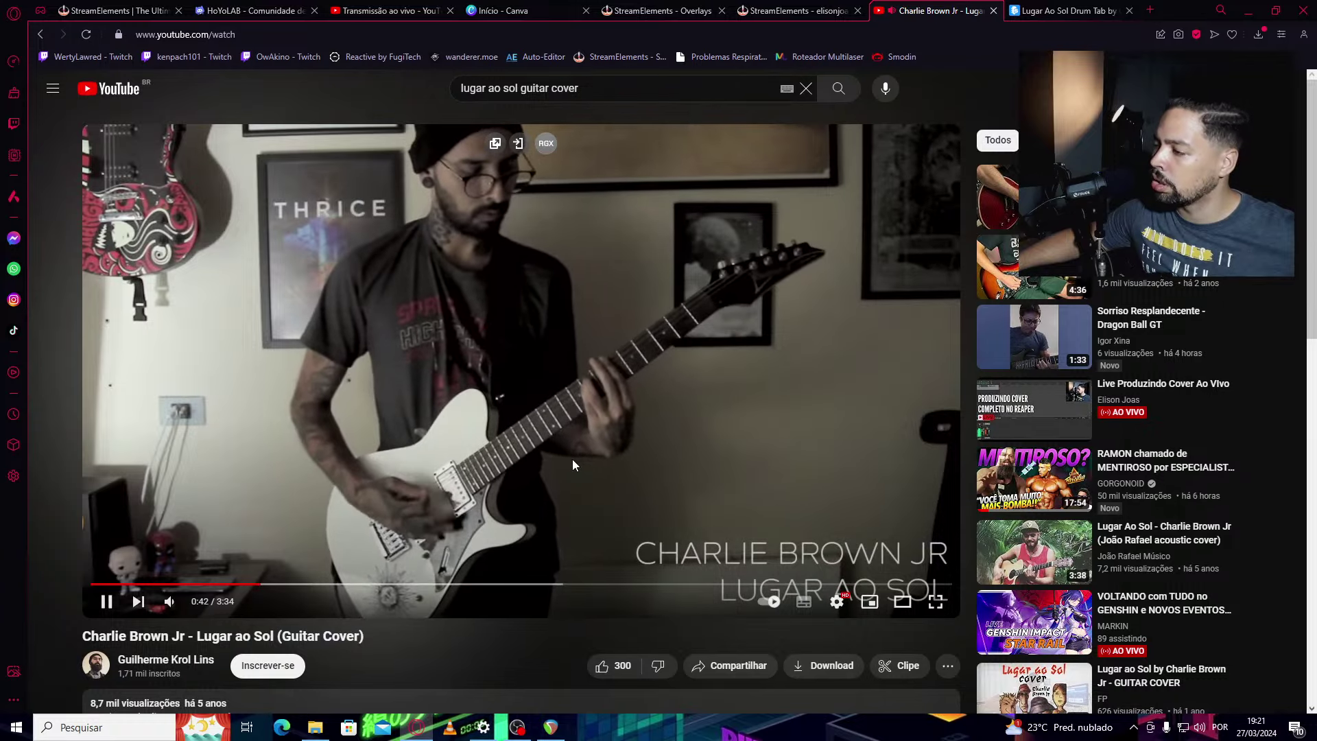
Pause the YouTube guitar cover, check the Lugar Ao Sol drum tab on Songsterr, and switch to the drums MIDI editor in REAPER
{"action": "left_click", "coordinate": [573, 461]}
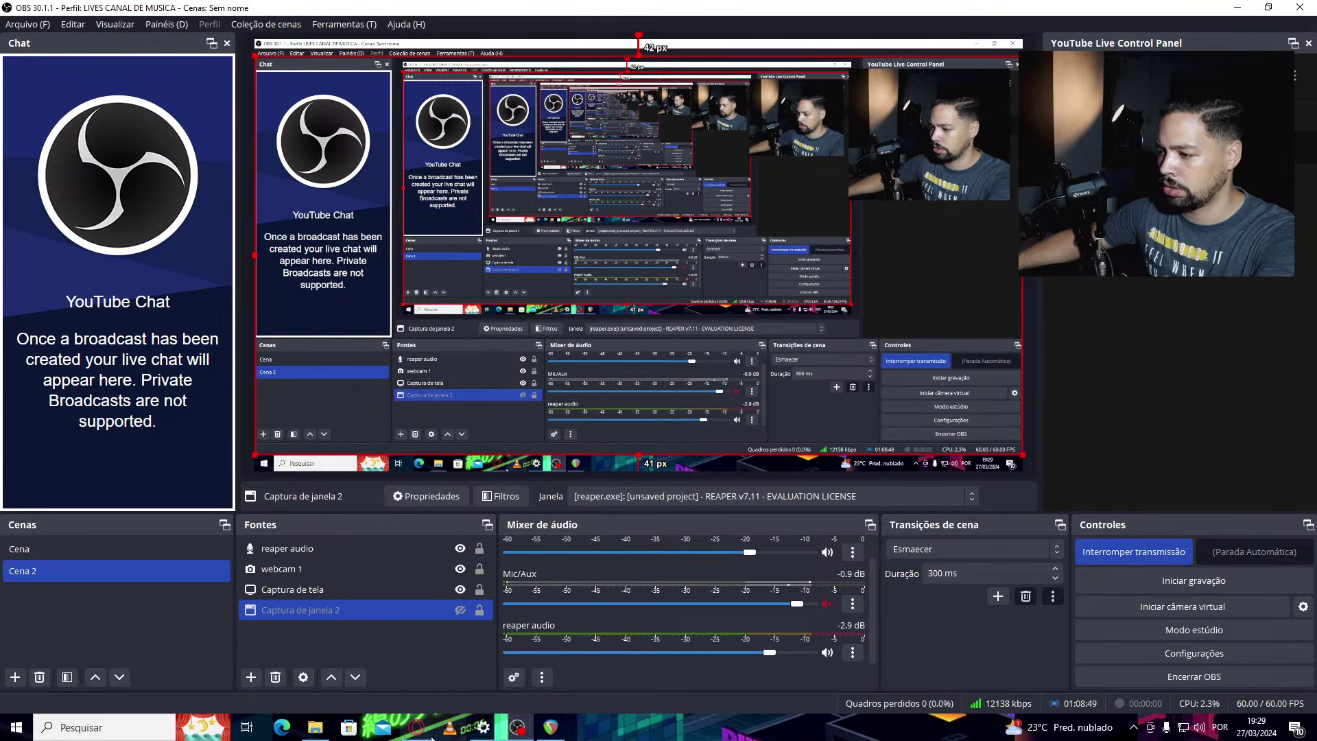
{"action": "left_click", "coordinate": [431, 737]}
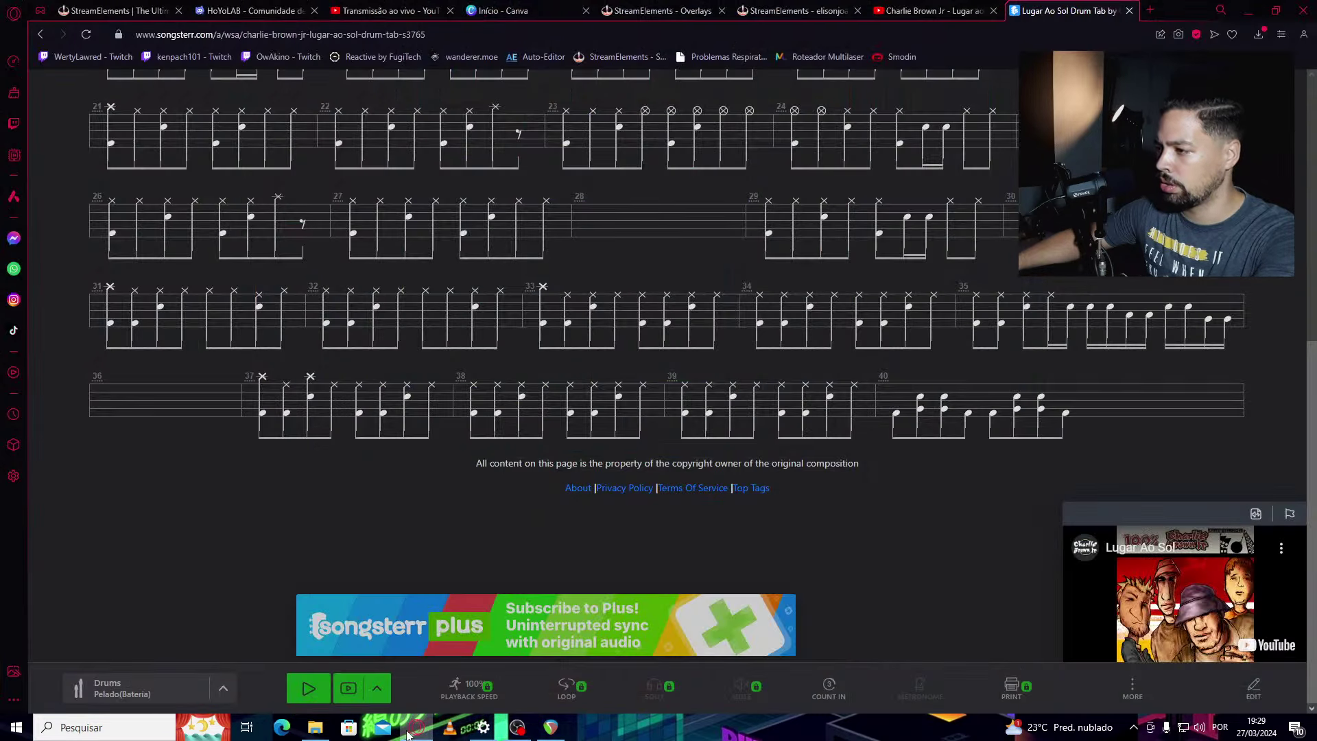
{"action": "left_click", "coordinate": [551, 727]}
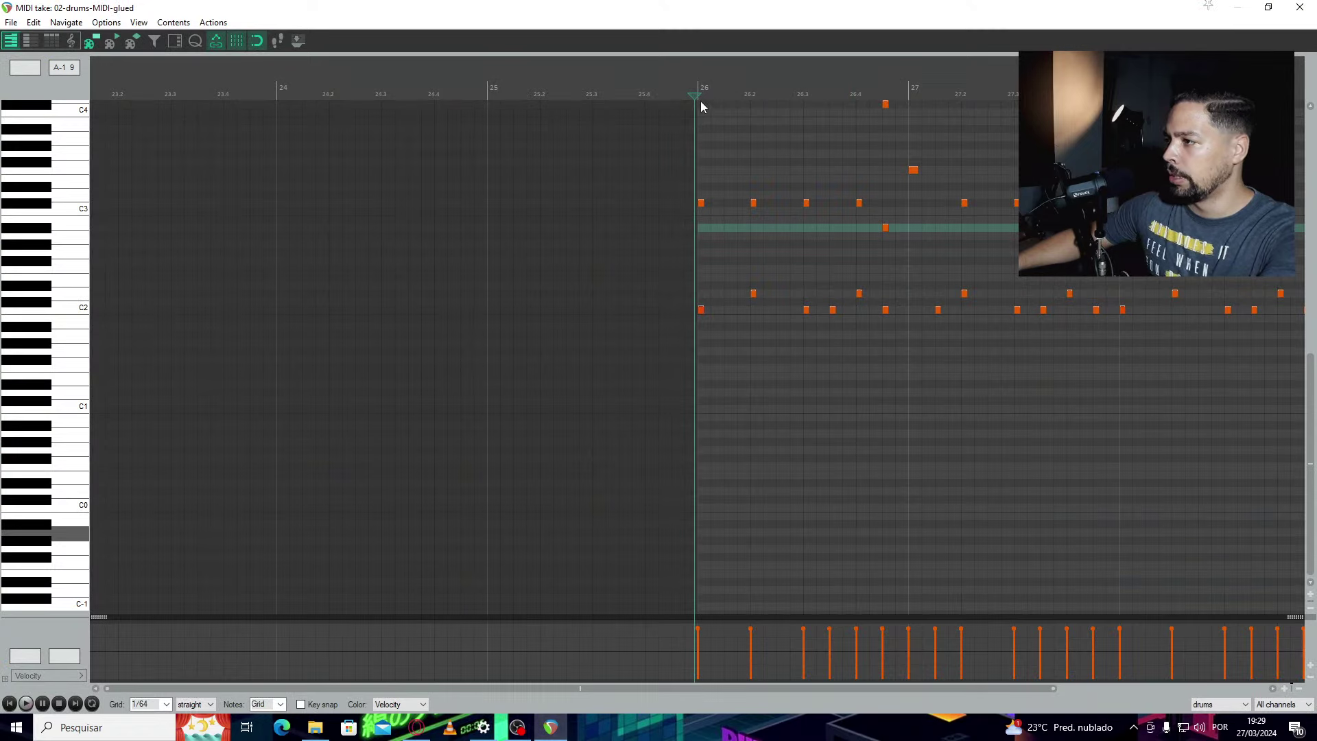
Move the three upper cymbal notes on beats 2 to 4 of bar 26 down to G#2 and play the pattern
{"action": "scroll", "coordinate": [709, 172], "scroll_direction": "down", "scroll_amount": 3}
{"action": "right_click", "coordinate": [702, 198]}
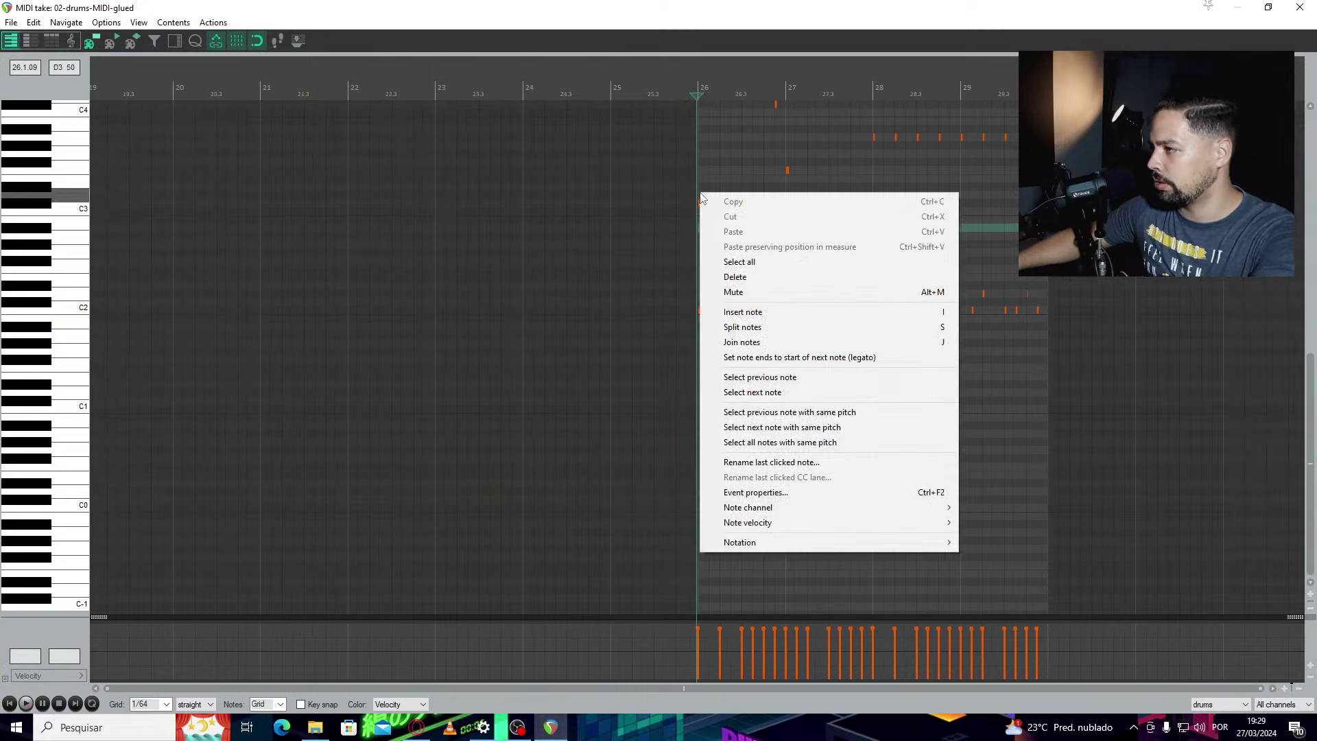
{"action": "left_click", "coordinate": [706, 138]}
{"action": "scroll", "coordinate": [710, 199], "scroll_direction": "up", "scroll_amount": 3}
{"action": "left_click_drag", "start_coordinate": [699, 196], "coordinate": [813, 248]}
{"action": "key", "text": "space"}
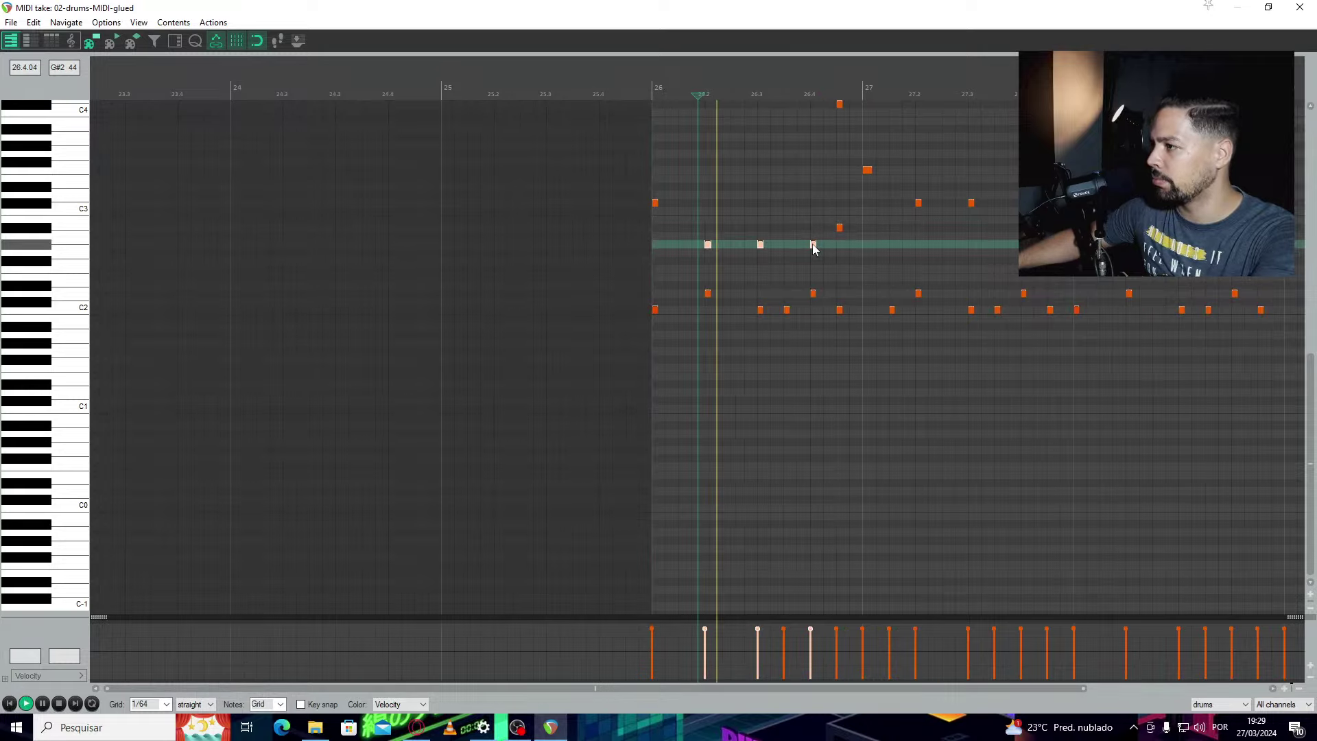
{"action": "key", "text": "space"}
Move the three cymbal notes on beats 2 to 4 of bar 27 to A#2, auditioning them on G#2 first
{"action": "left_click_drag", "start_coordinate": [913, 191], "coordinate": [972, 245]}
{"action": "key", "text": "space"}
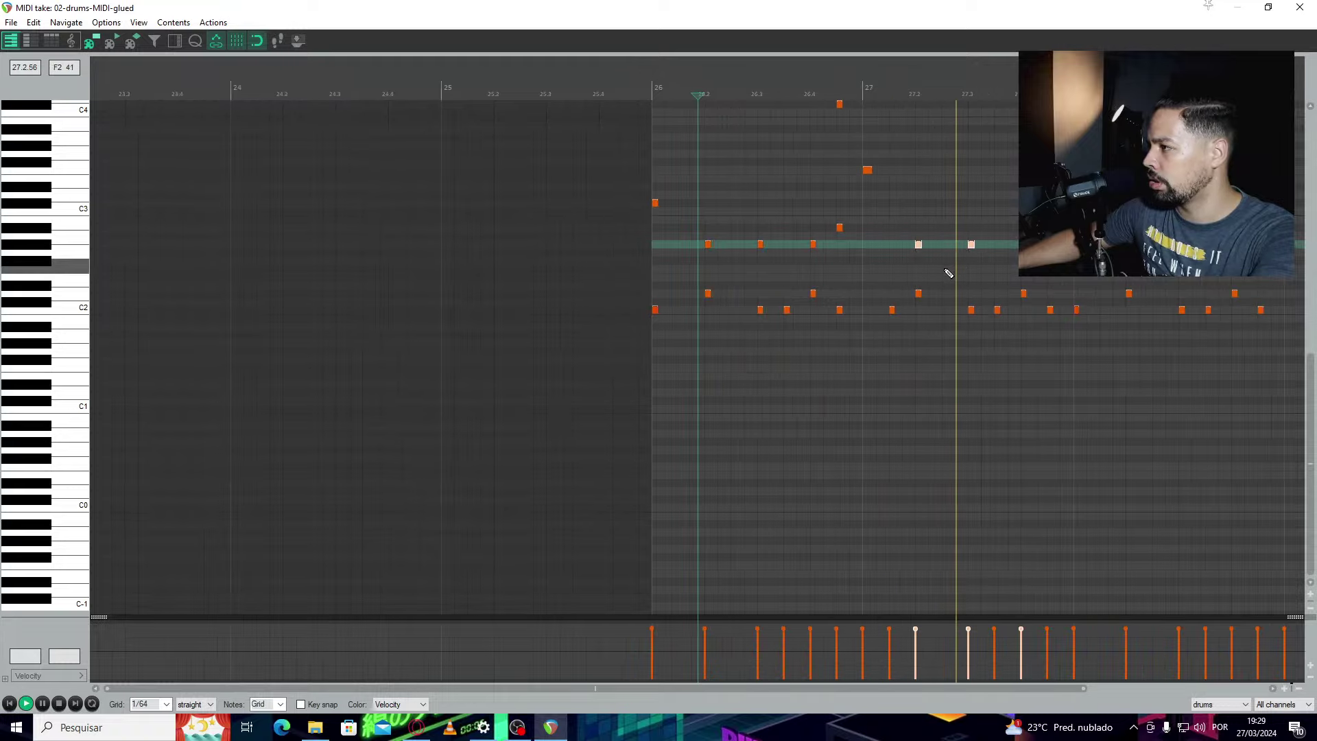
{"action": "key", "text": "space"}
{"action": "left_click_drag", "start_coordinate": [920, 249], "coordinate": [920, 234]}
{"action": "key", "text": "space"}
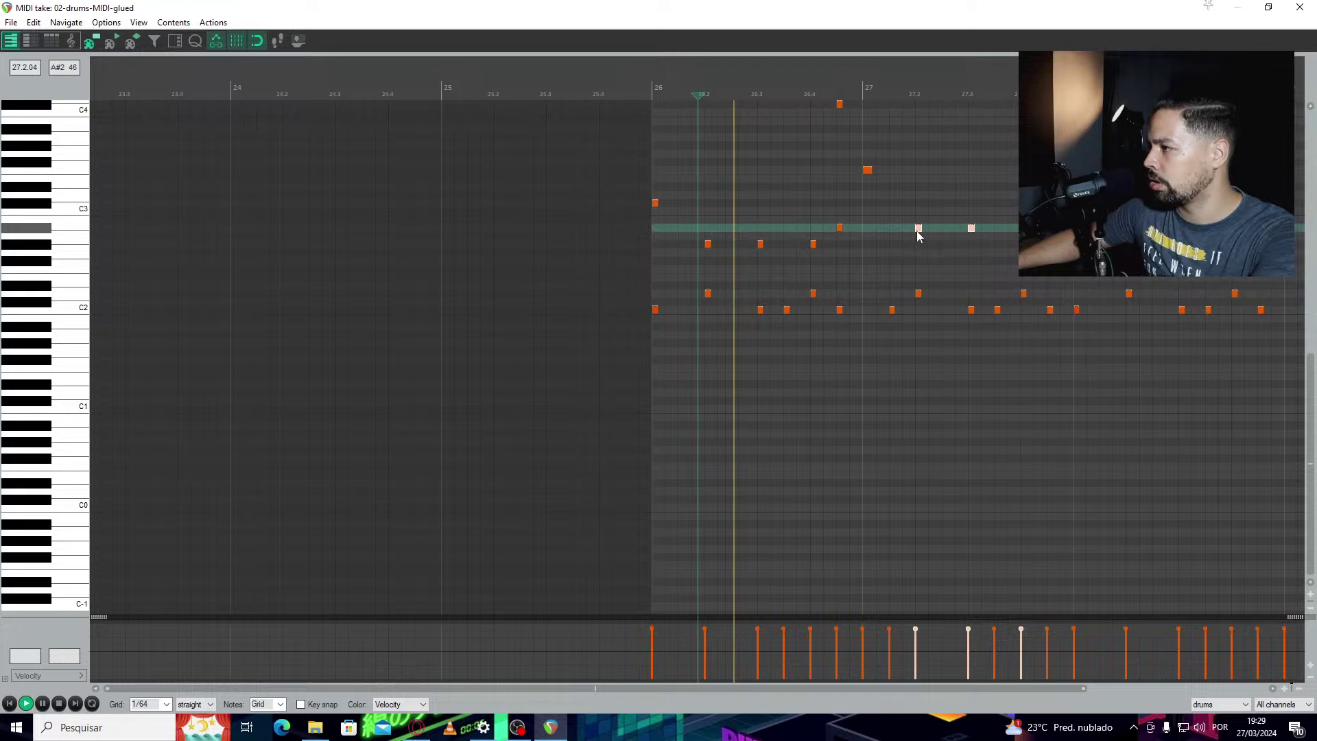
Lower the four upper cymbal notes in bar 28 to G#2 and listen to the drum pattern
{"action": "left_click_drag", "start_coordinate": [542, 687], "coordinate": [570, 689]}
{"action": "key", "text": "space"}
{"action": "left_click_drag", "start_coordinate": [501, 136], "coordinate": [664, 250]}
{"action": "key", "text": "space"}
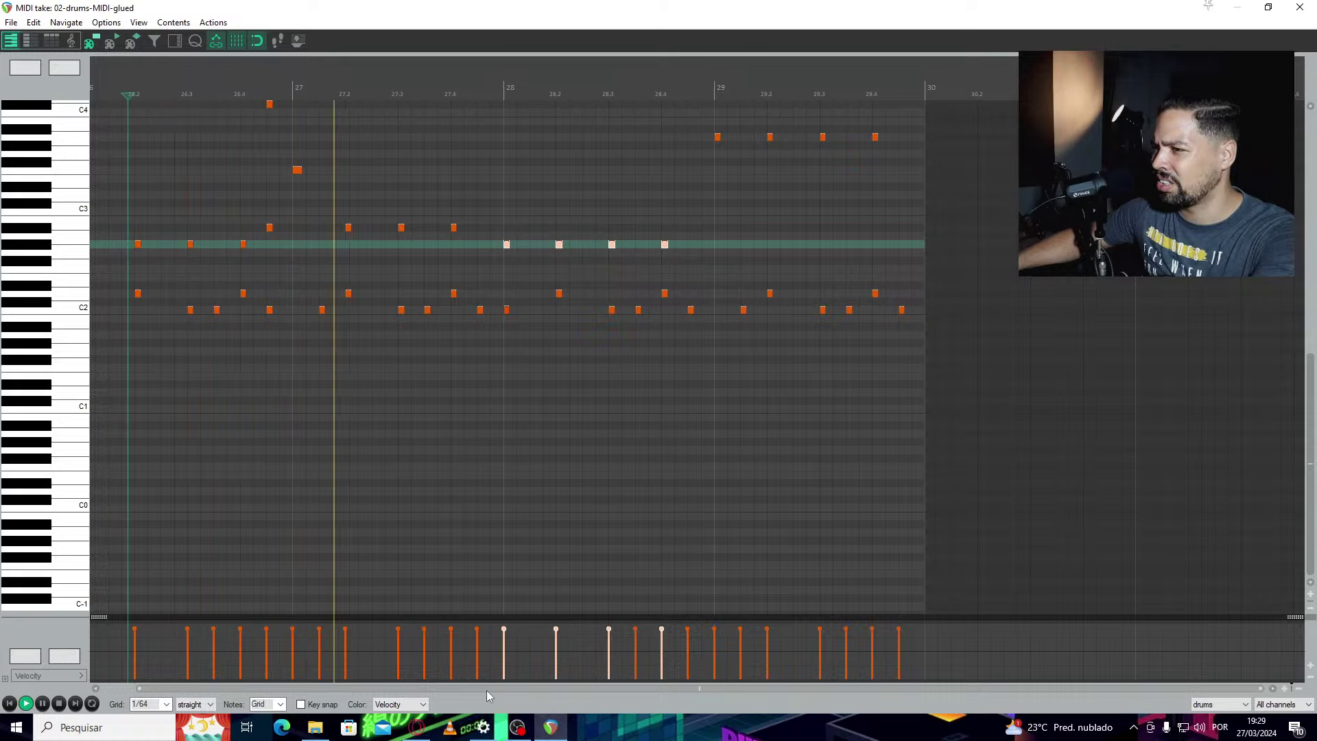
{"action": "key", "text": "space"}
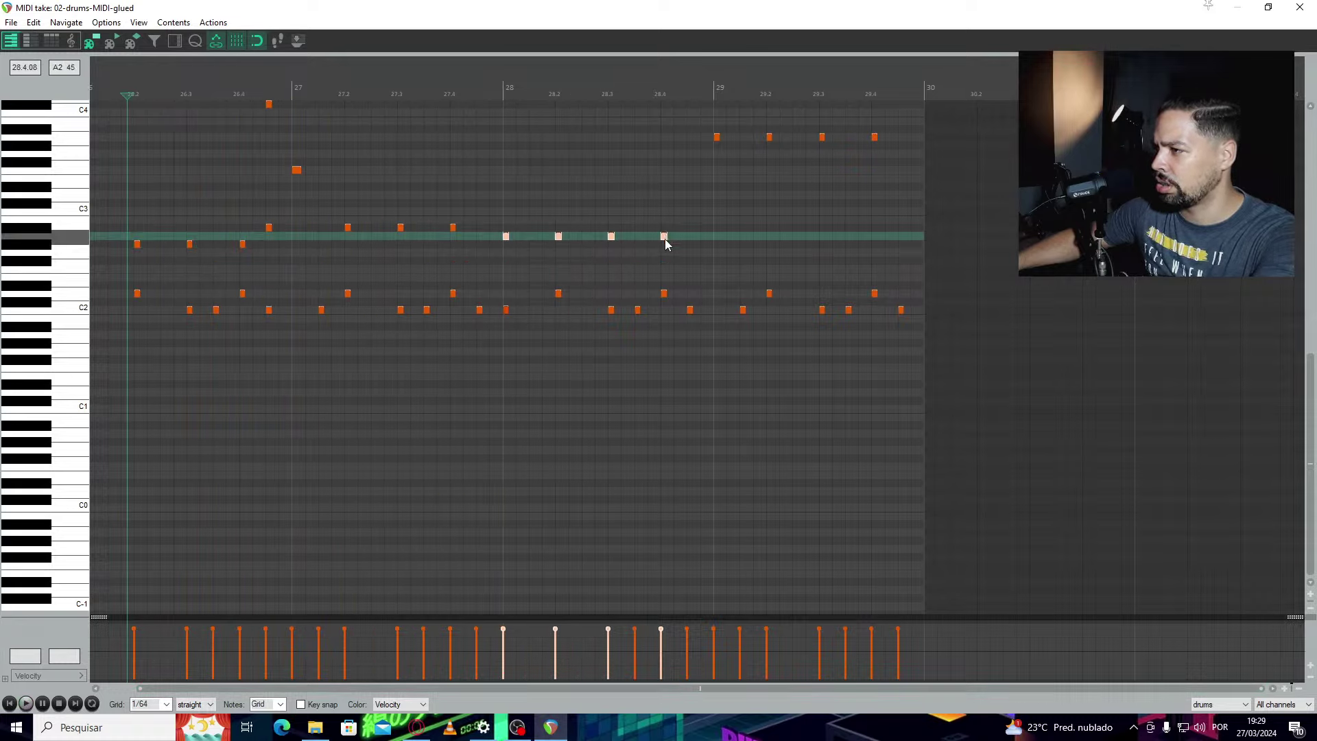